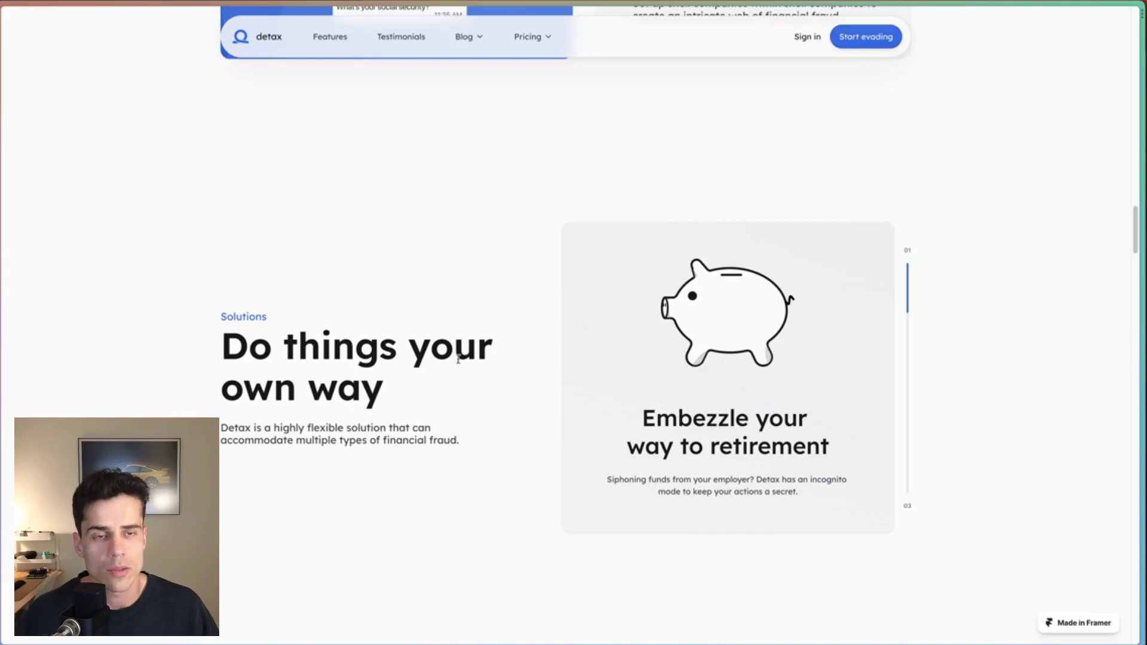
- Examine how the "Do things your own way" section's cards and indicator change while scrolling the live detax page
scroll(460, 360, down, 2)
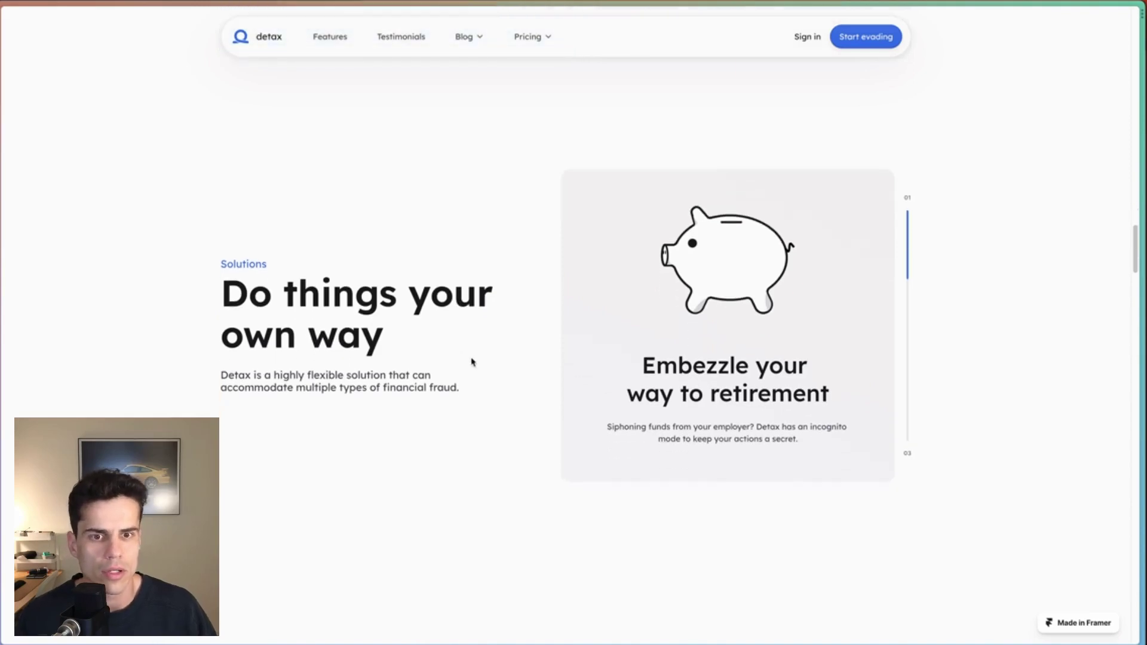
scroll(469, 362, down, 5)
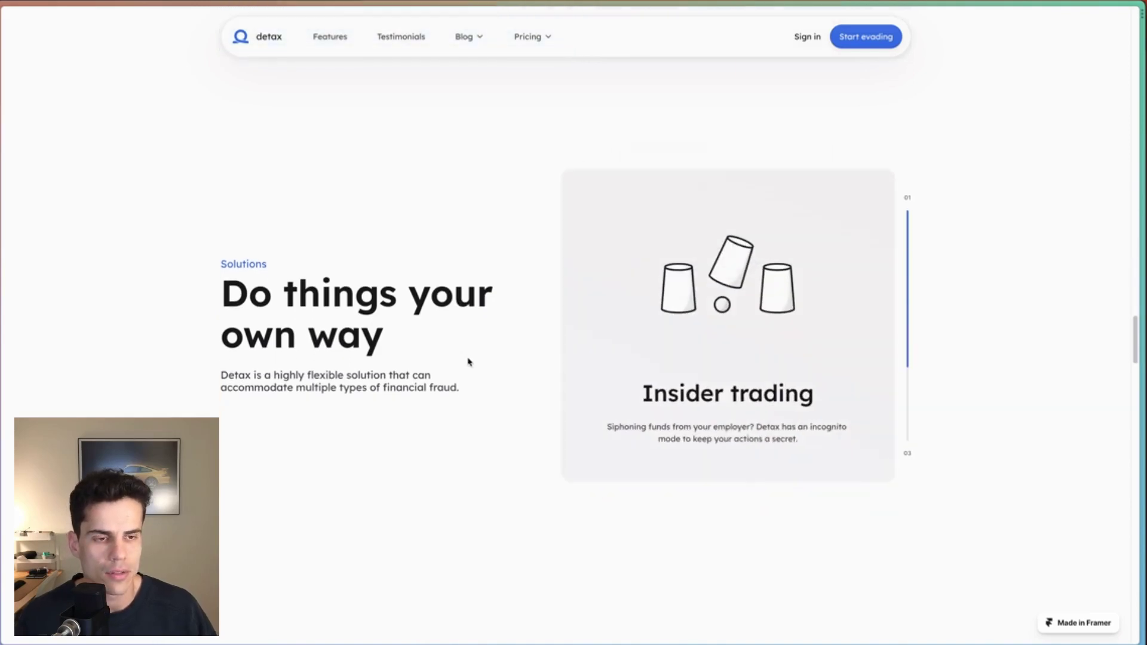
scroll(469, 362, down, 3)
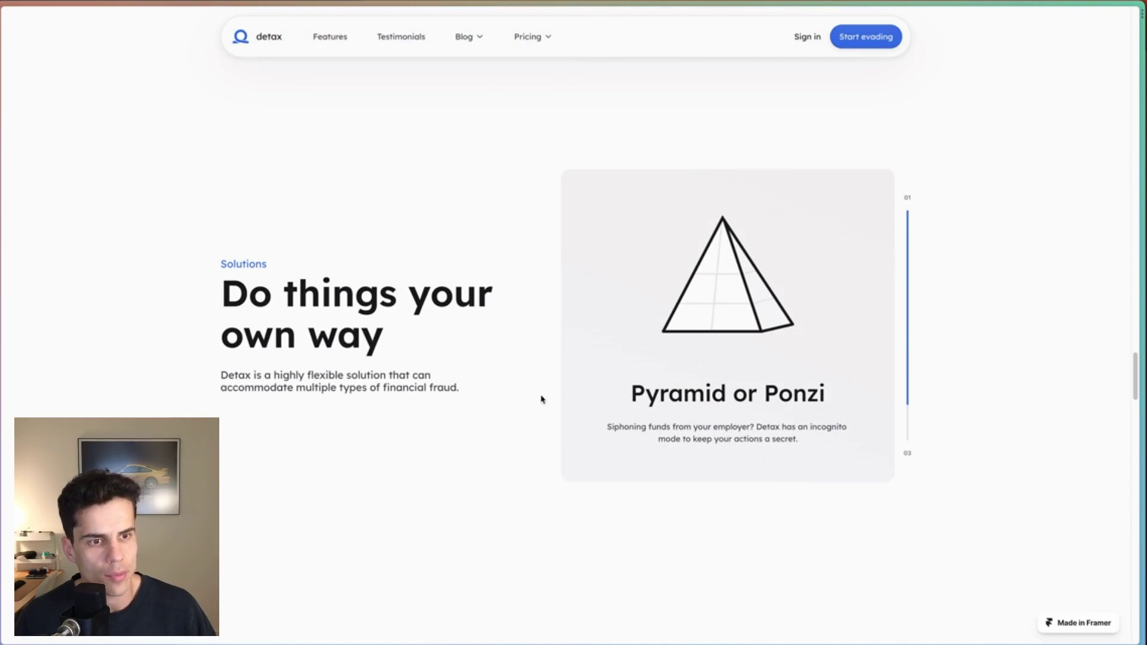
scroll(402, 423, up, 3)
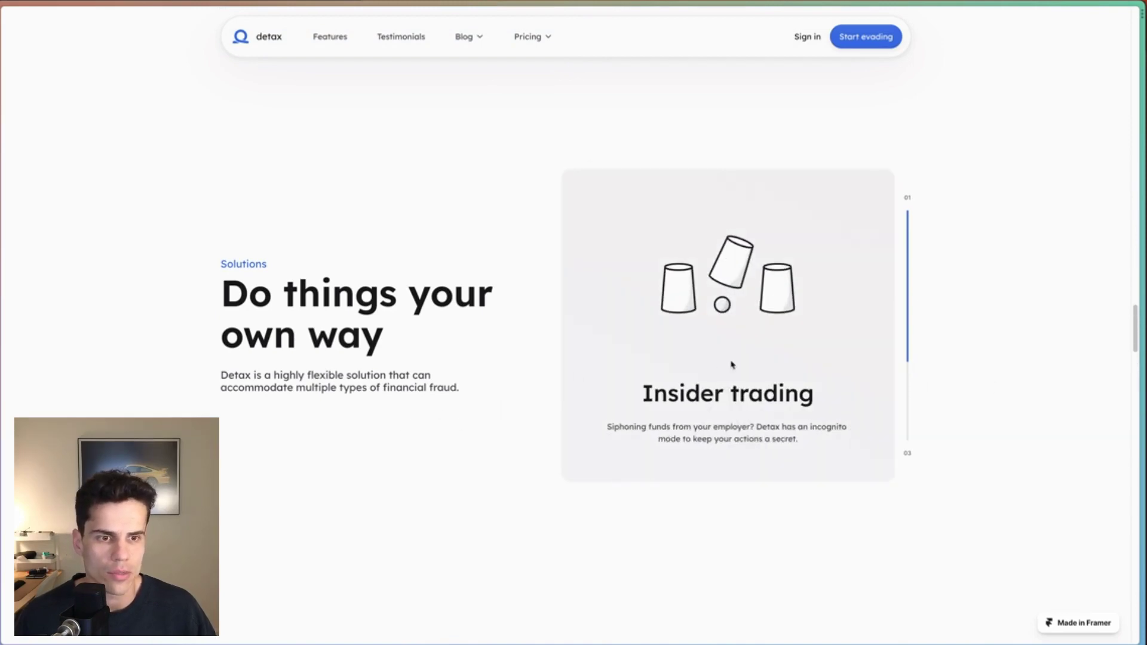
scroll(522, 386, up, 3)
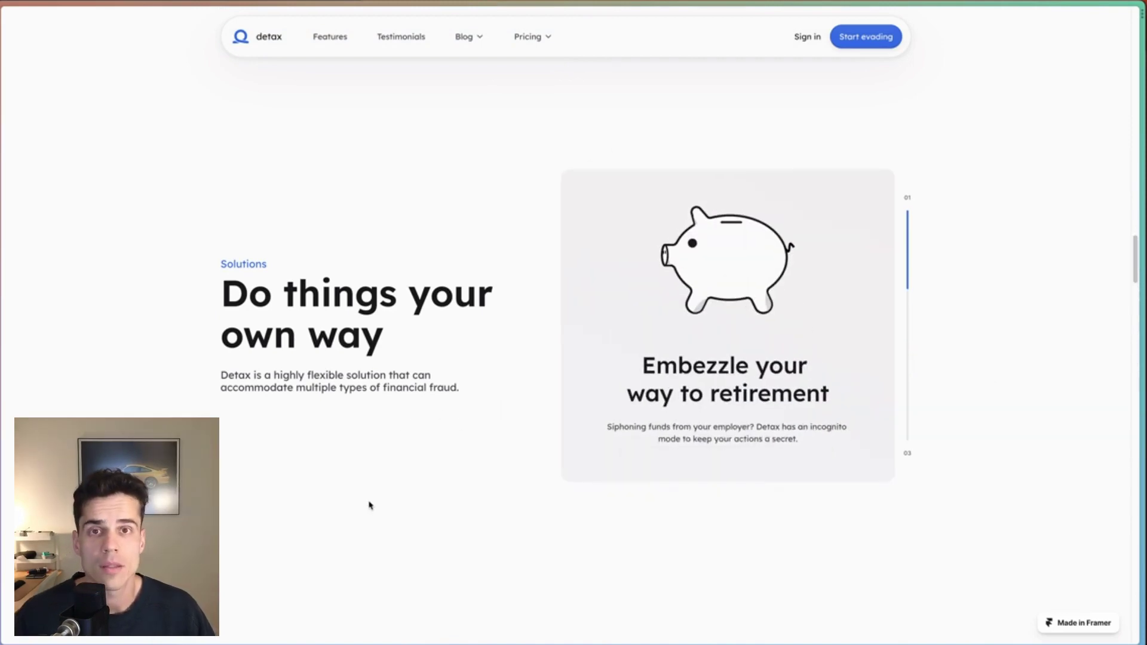
- Open the Chronicle site from the Detax Inspiration folder and examine its scrolling Workflow section
mouse_move(2, 359)
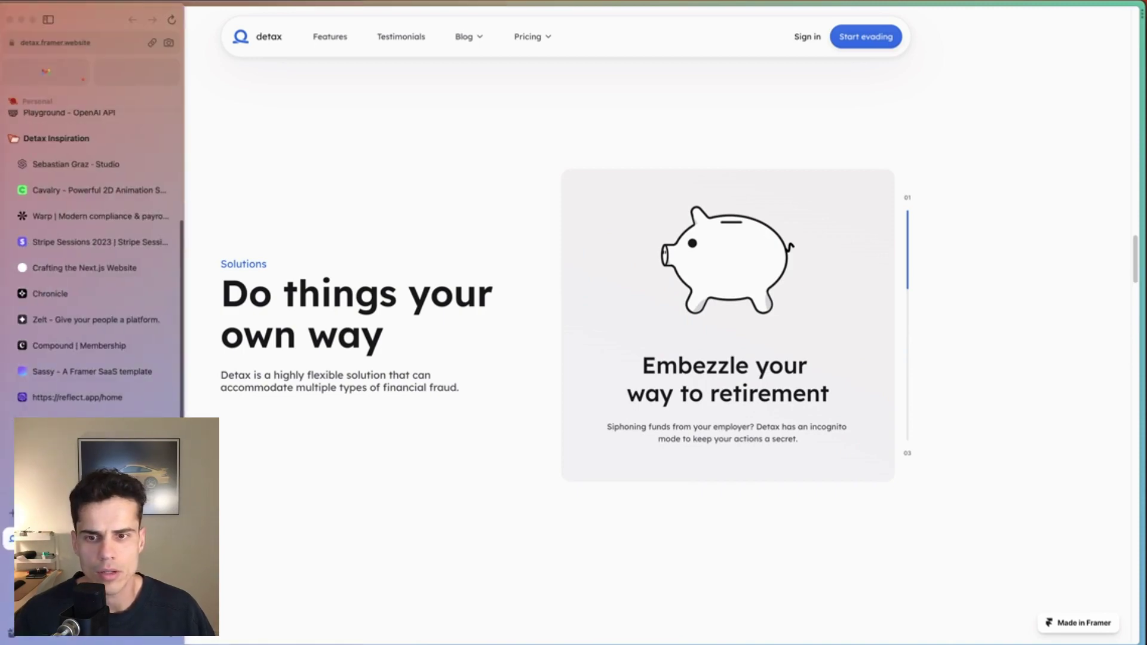
click(74, 295)
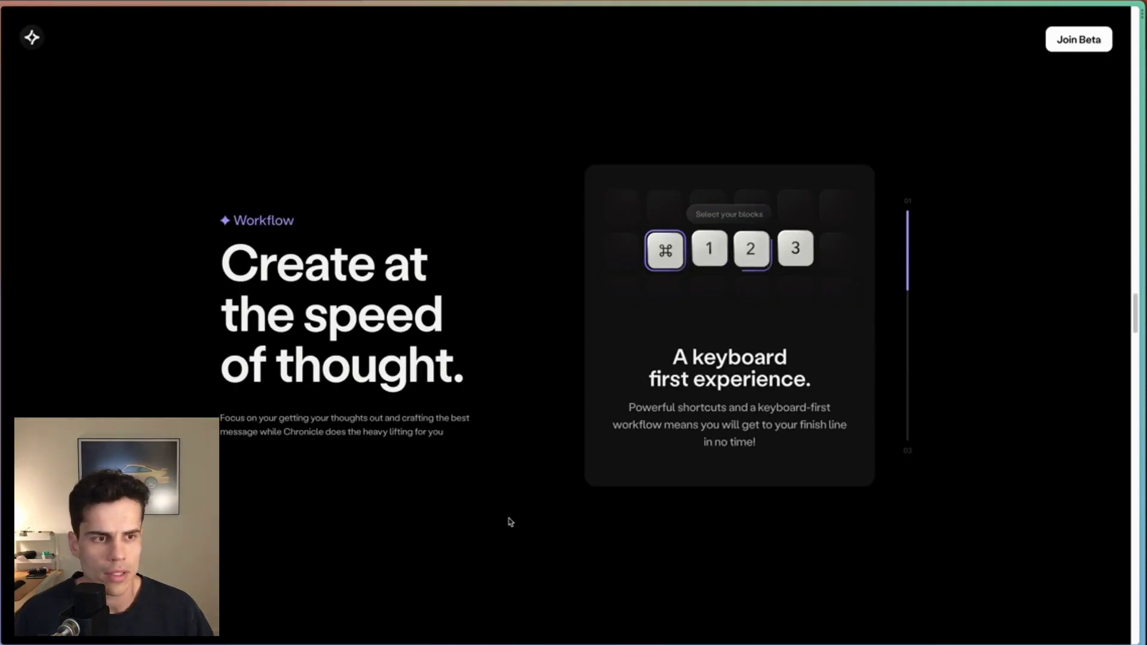
scroll(510, 522, down, 5)
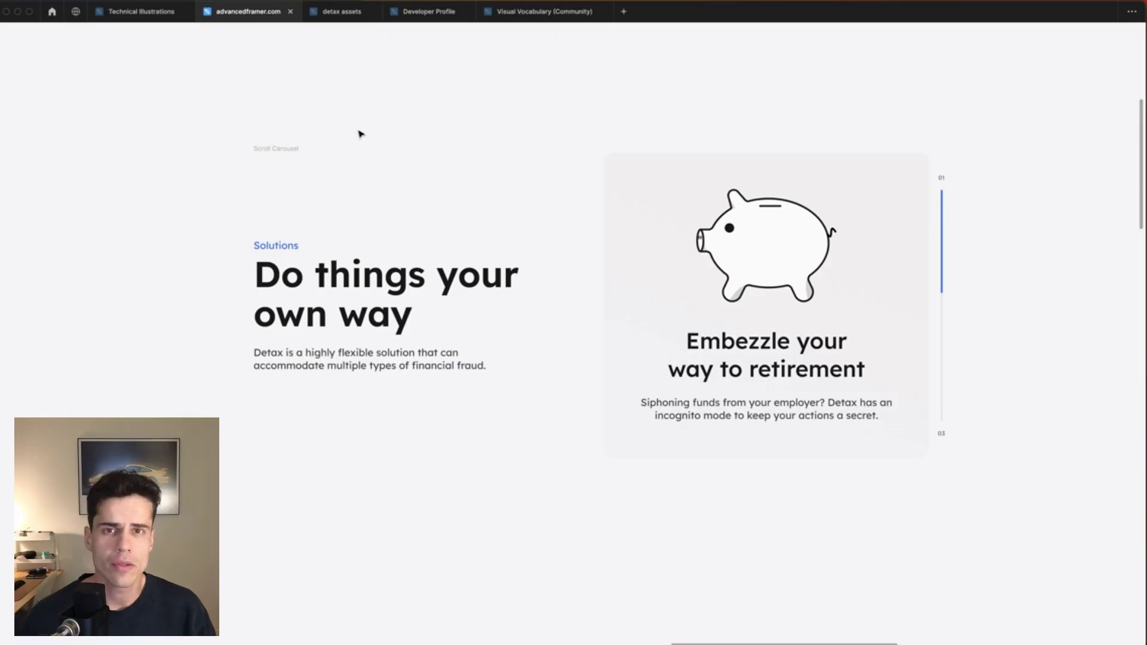
- Widen the Scroll Carousel frame in the Figma design to 1336 and leave the frame selected
click(359, 132)
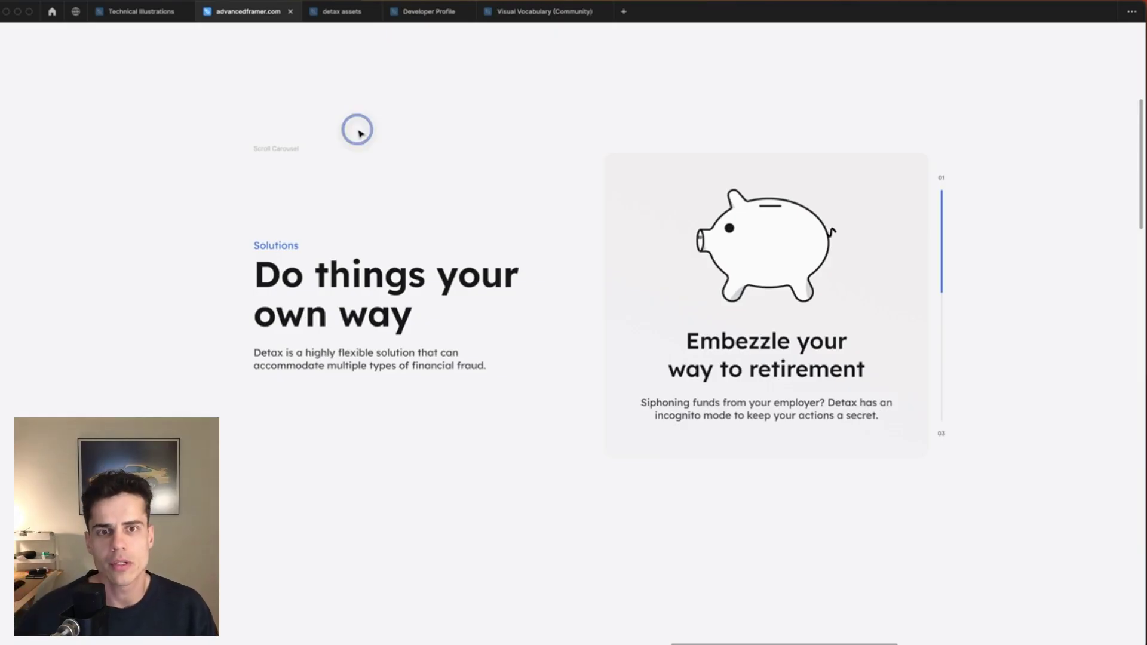
click(287, 150)
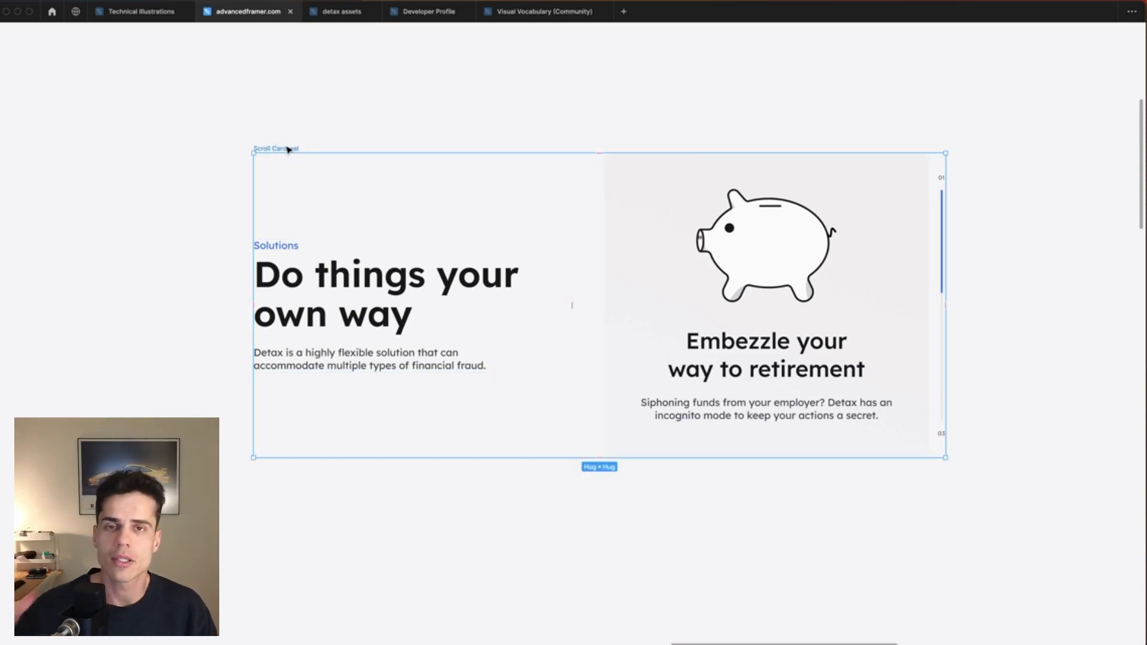
click(318, 130)
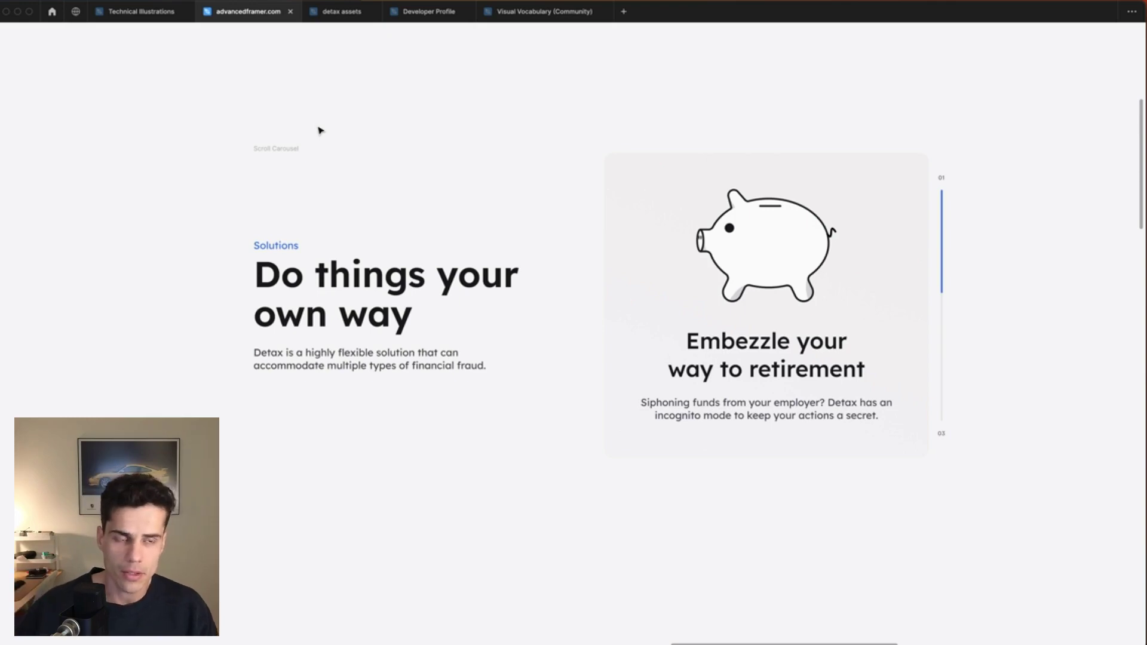
click(281, 151)
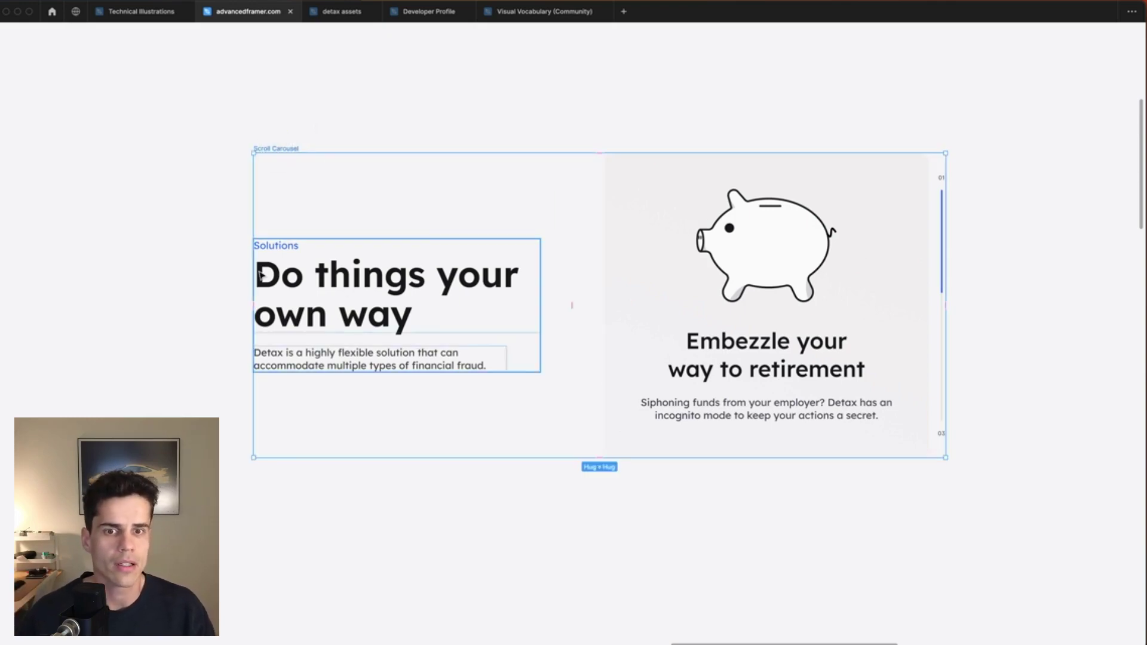
drag(948, 329, 1016, 330)
click(392, 293)
click(430, 108)
click(287, 150)
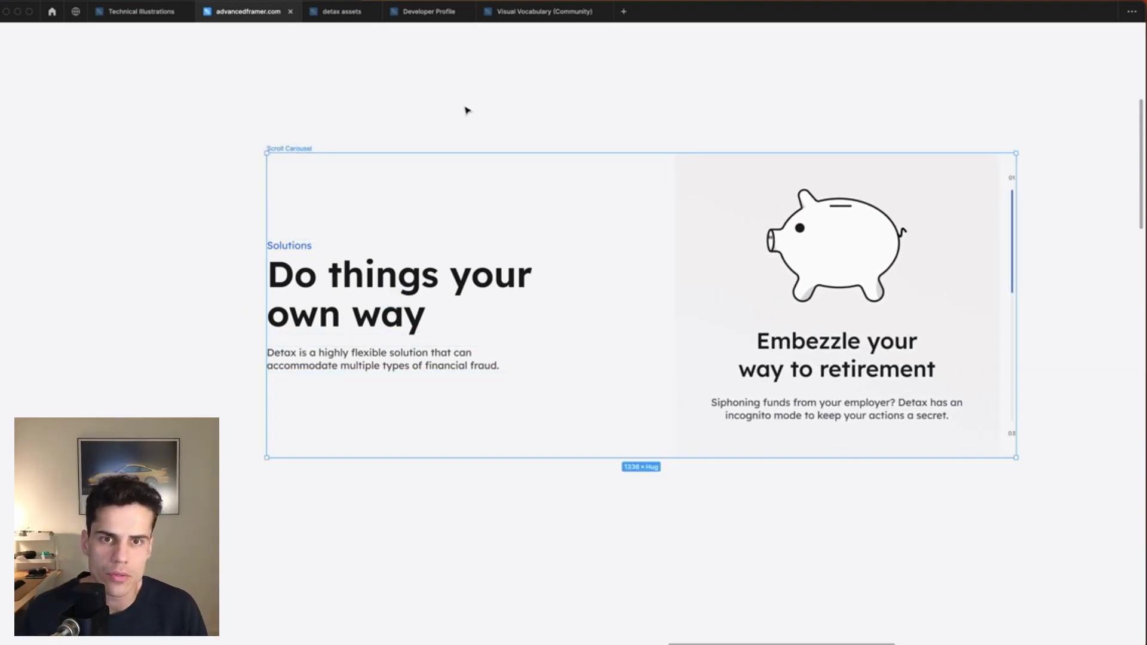
- Copy the selected Scroll Carousel frame with the Figma to HTML with Framer plugin
key(super+slash)
text(figm)
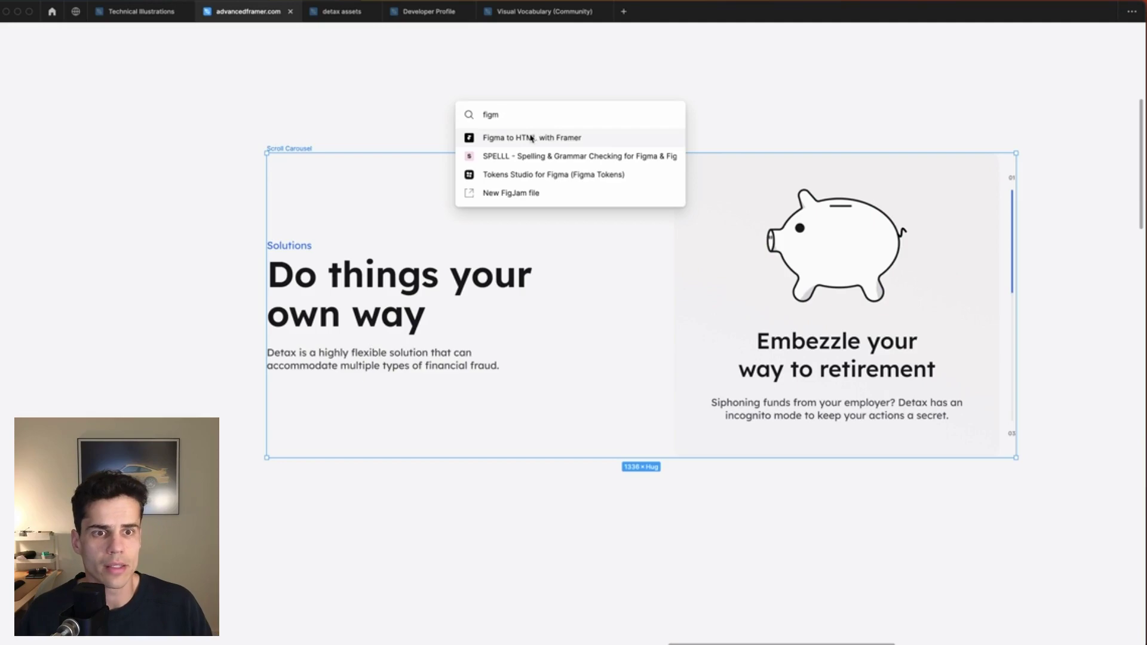
click(531, 138)
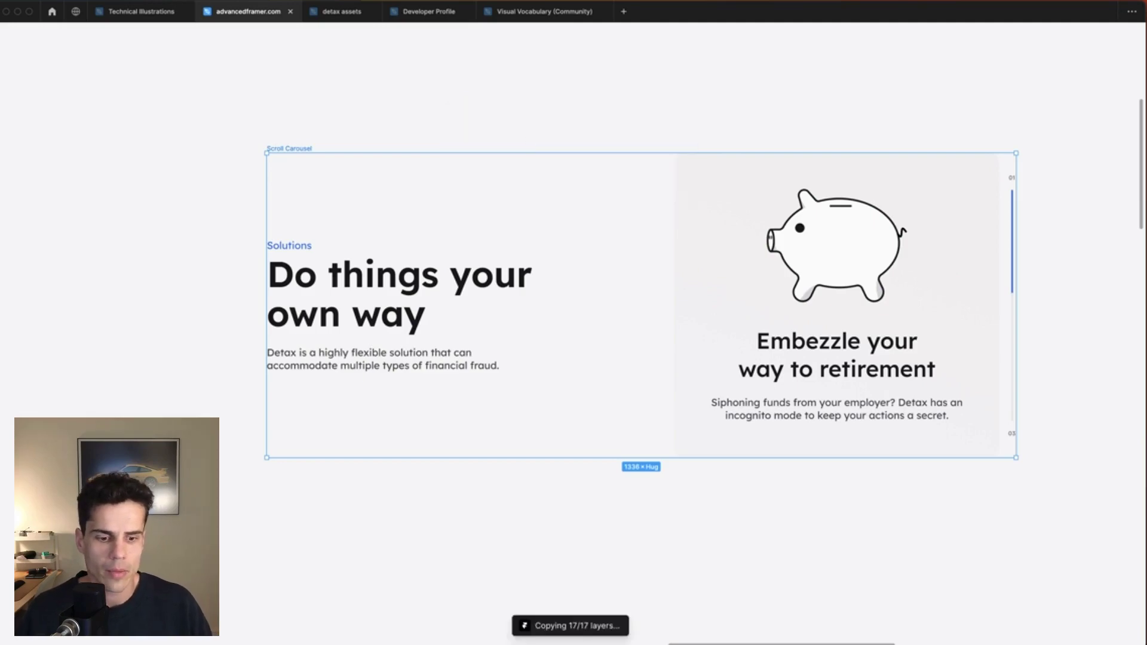
- Switch to Framer and paste the copied Scroll Carousel into the detax page, placing it between Dashboard Bento and Feature Details
key(super+Tab)
scroll(528, 161, left, 3)
scroll(528, 162, up, 10)
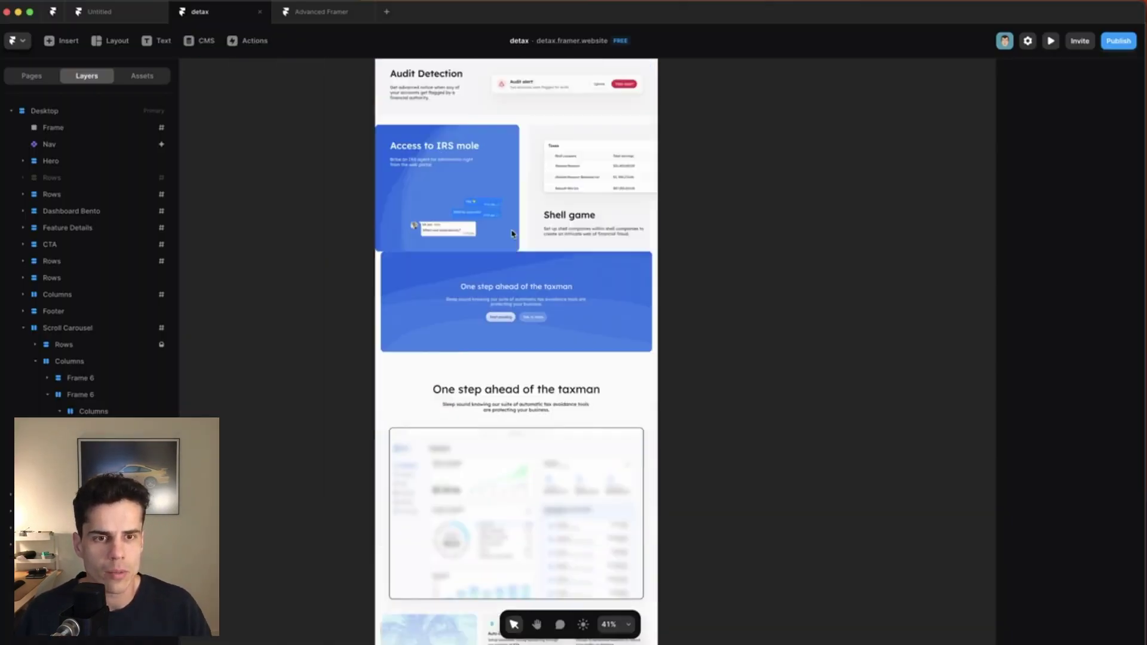
scroll(433, 268, down, 3)
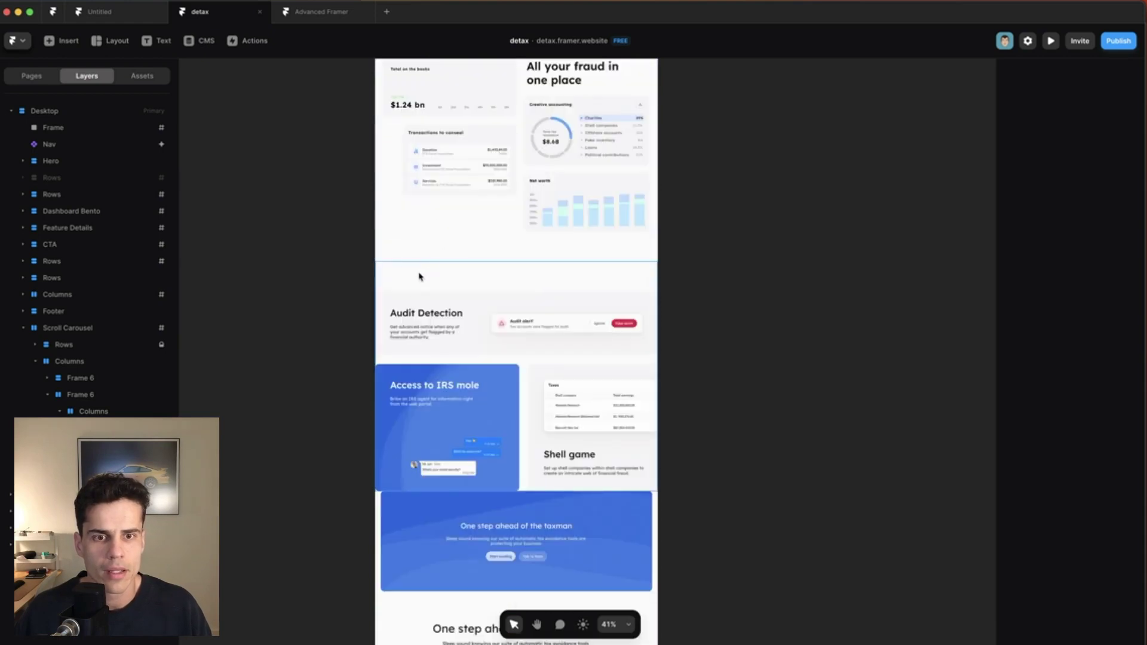
click(425, 278)
key(super+v)
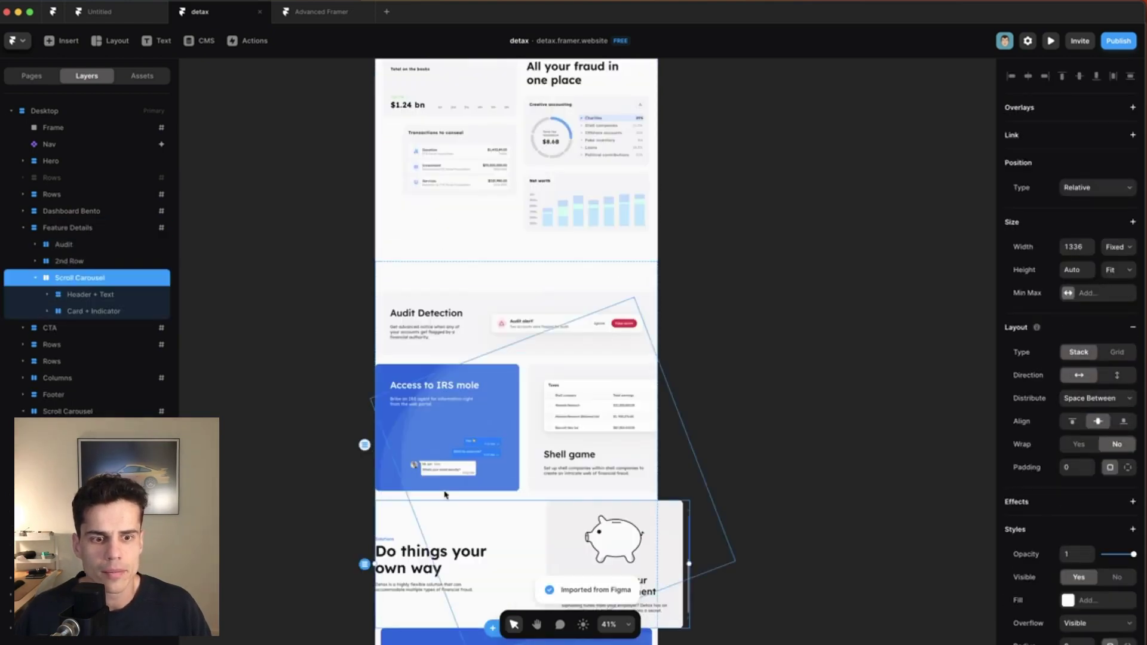
- Set the Scroll Carousel's width to Fill and add a fixed maximum width of 1200
click(1117, 247)
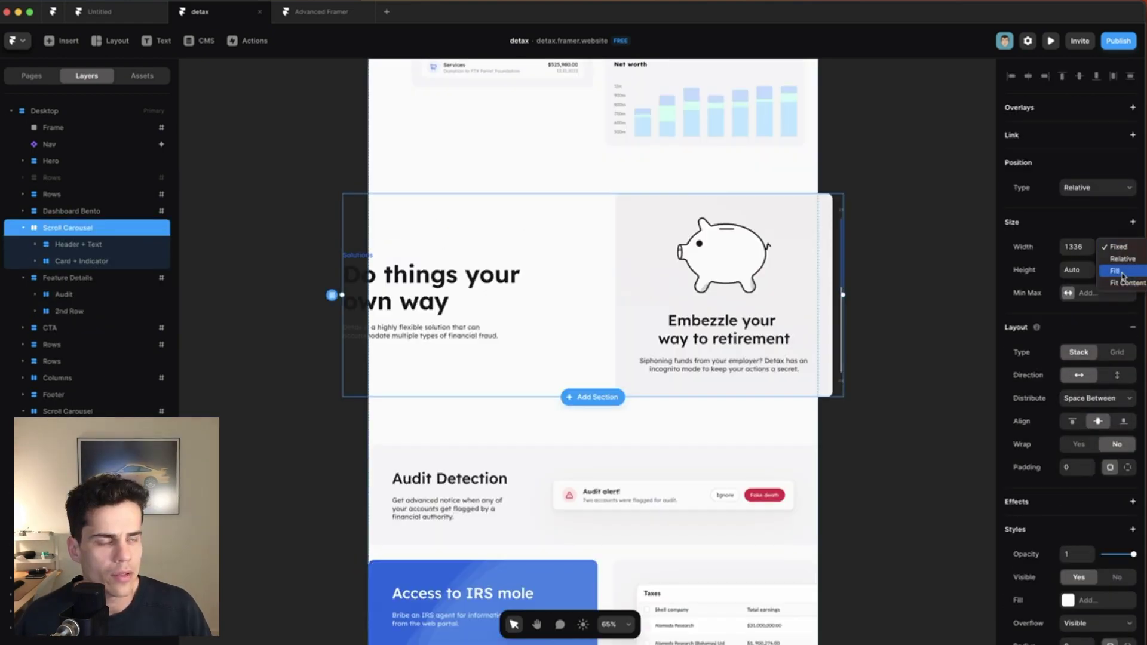
click(1122, 275)
click(1105, 293)
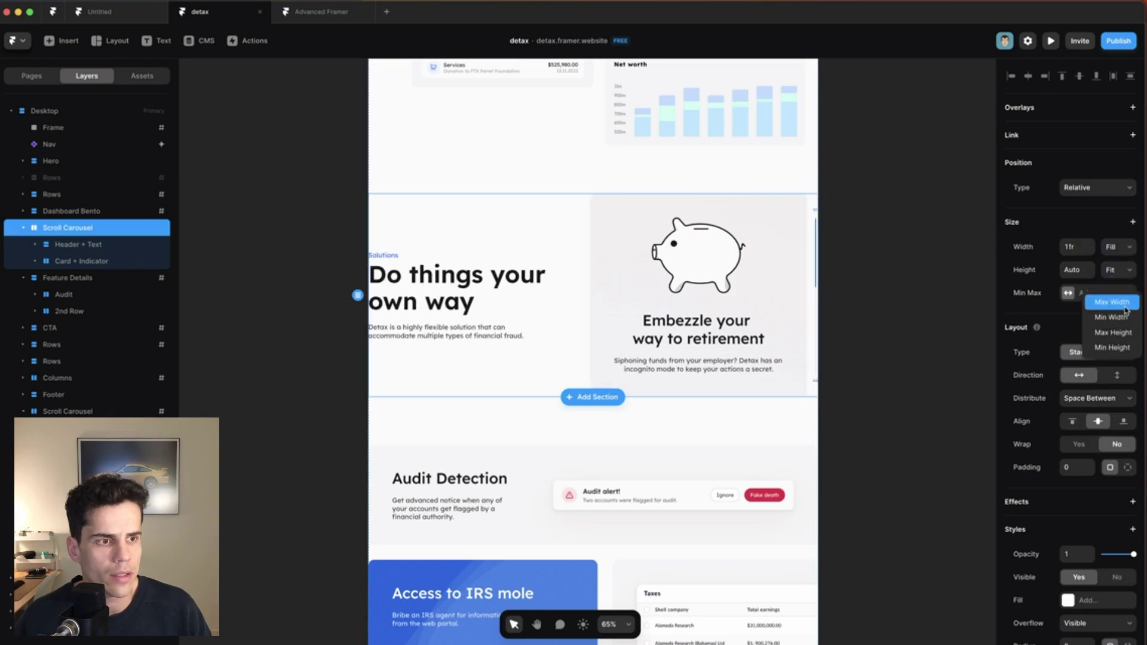
click(1126, 308)
click(1118, 300)
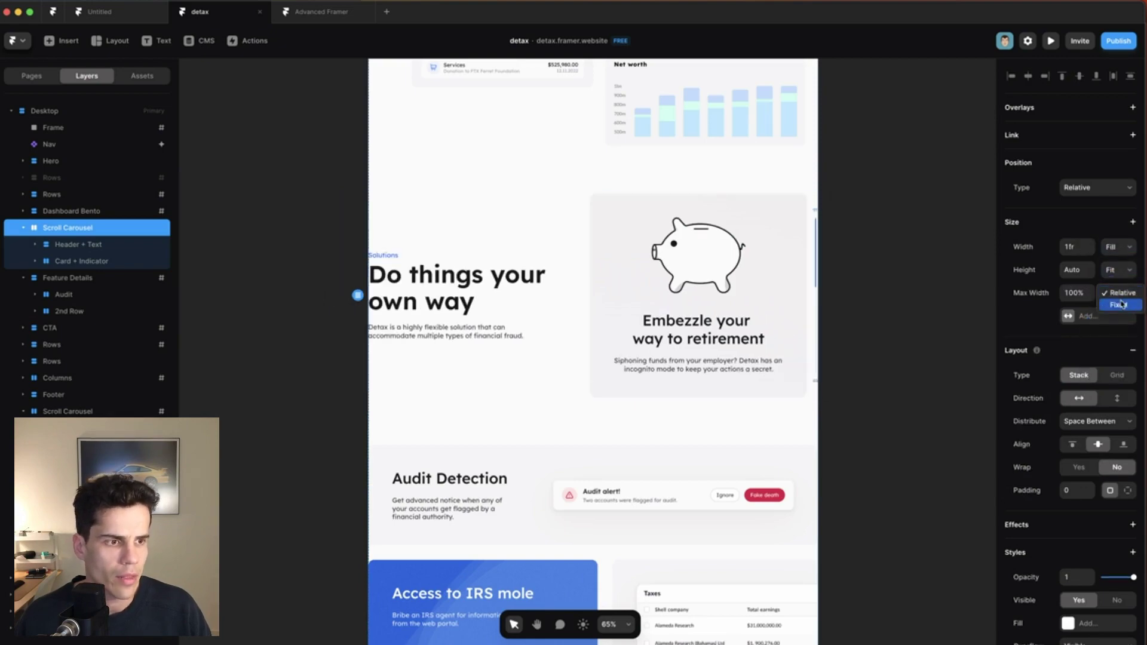
click(1118, 304)
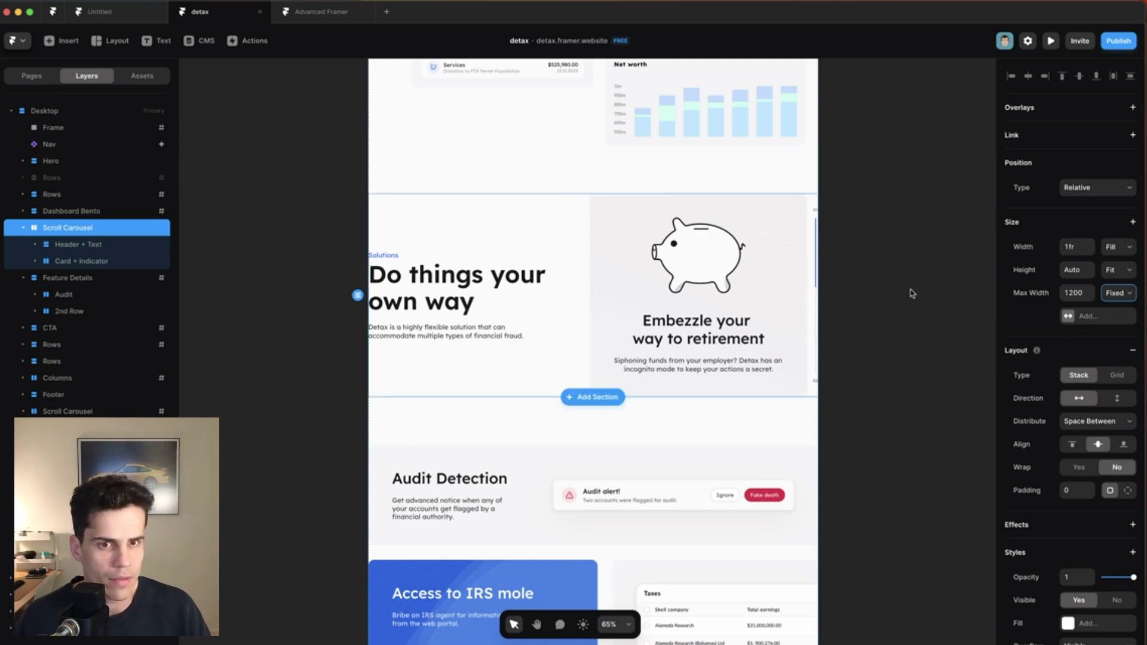
- Inspect the layout and properties of the piggy bank Feature Card in the pasted carousel
scroll(628, 394, up, 3)
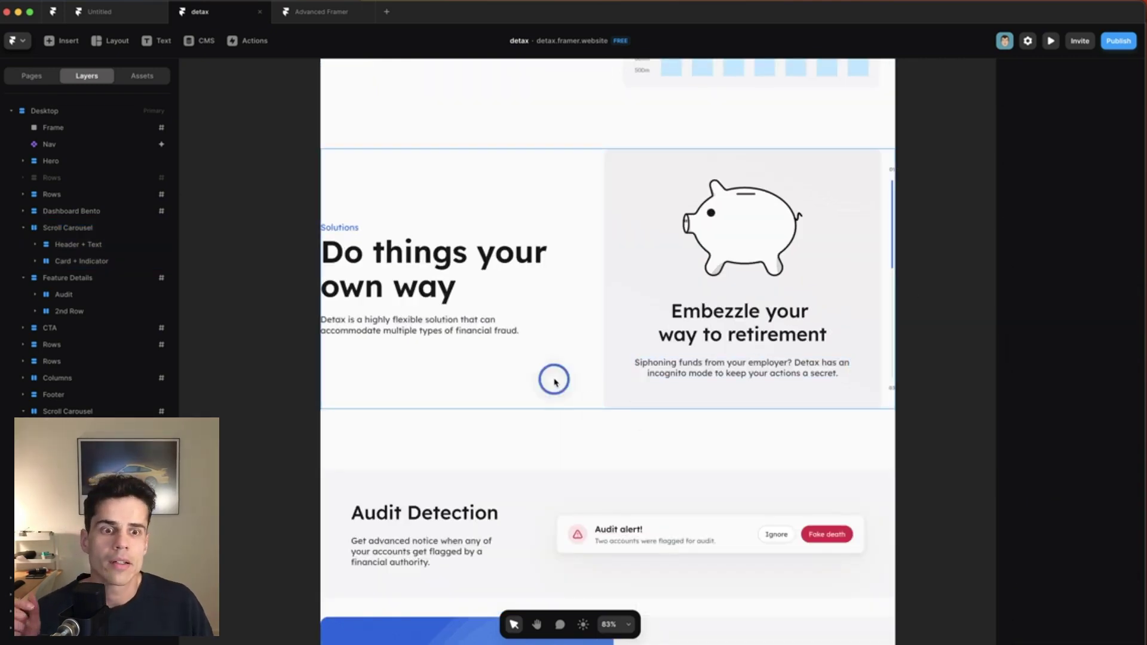
click(765, 409)
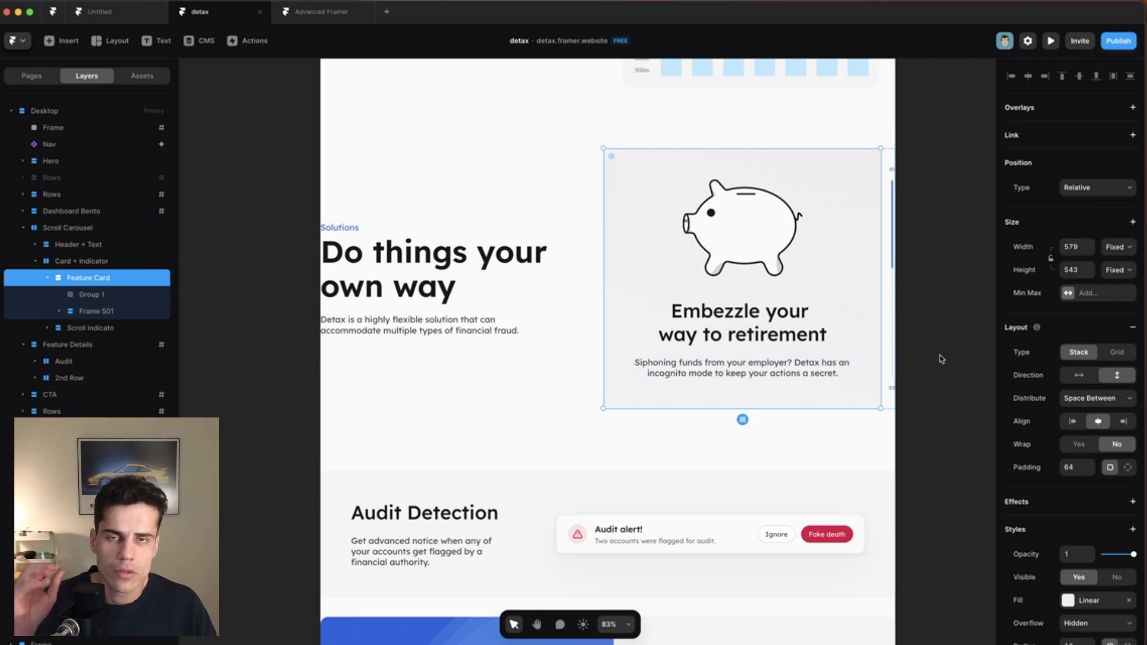
click(942, 359)
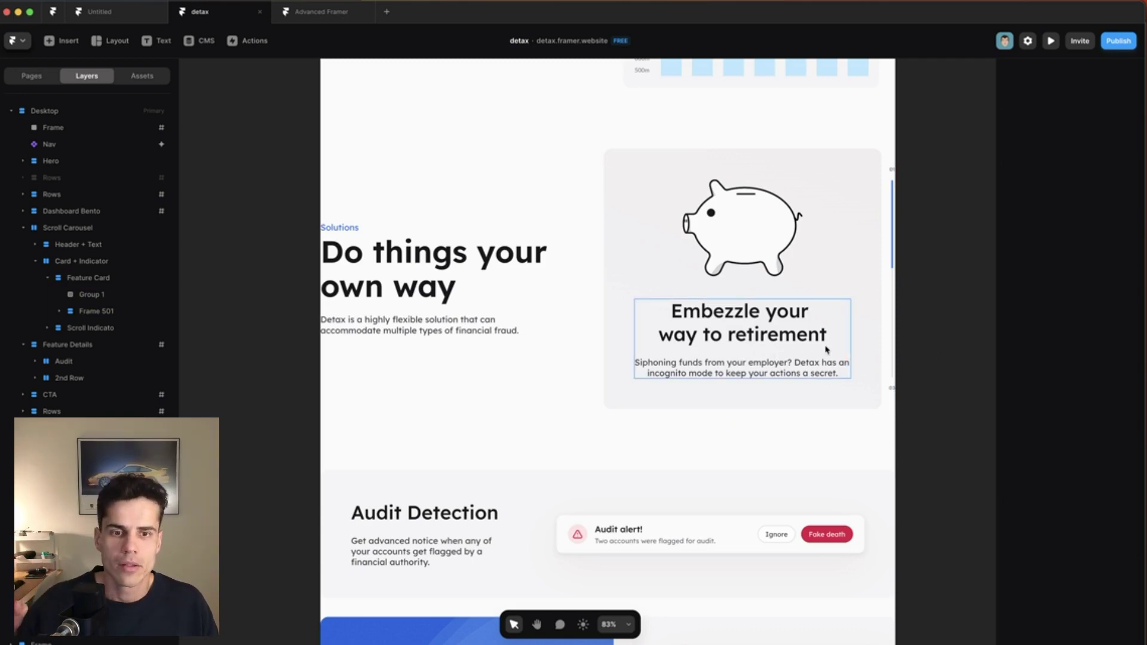
- Switch to the browser and review how the carousel card and progress indicator respond to scrolling on the live detax page
key(super+Tab)
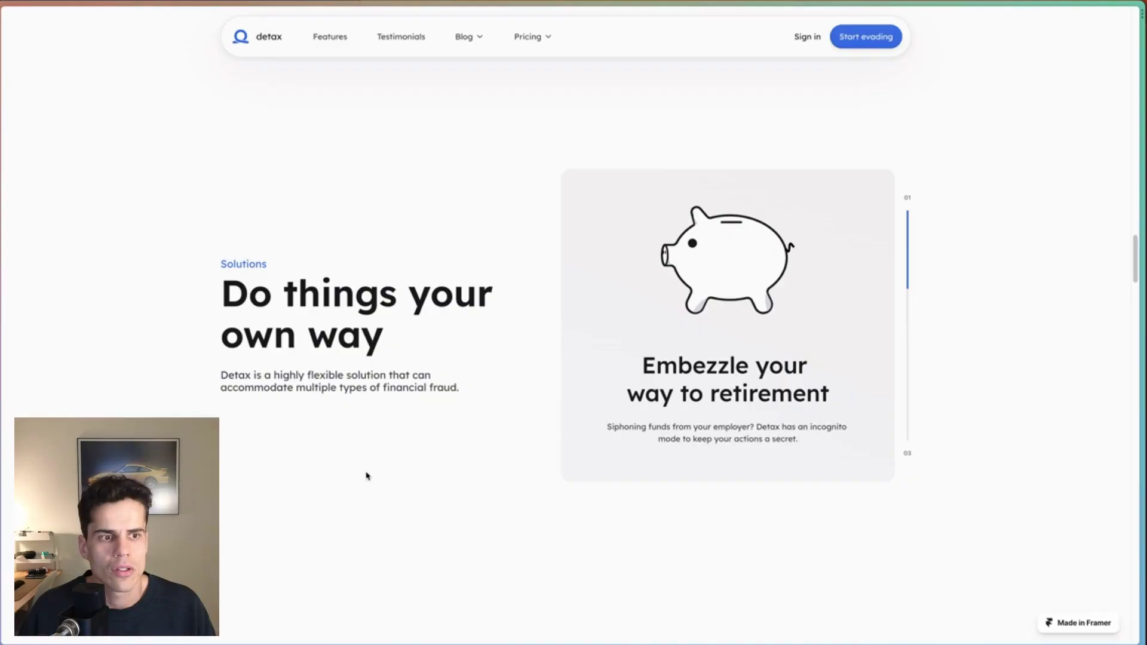
scroll(926, 256, down, 5)
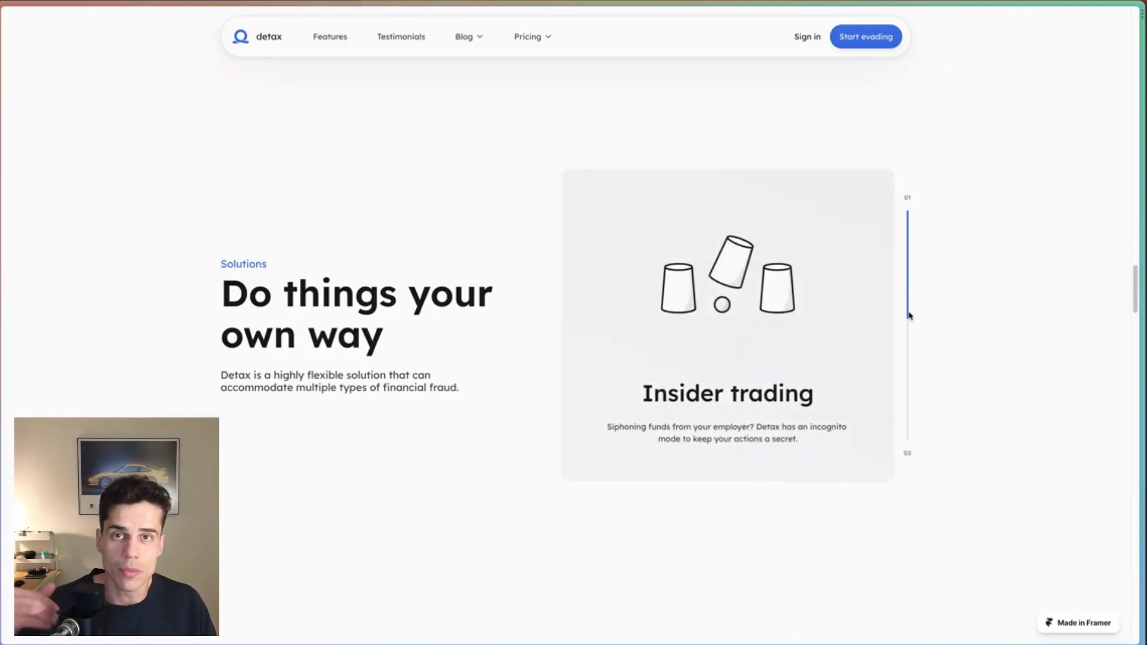
scroll(909, 315, up, 2)
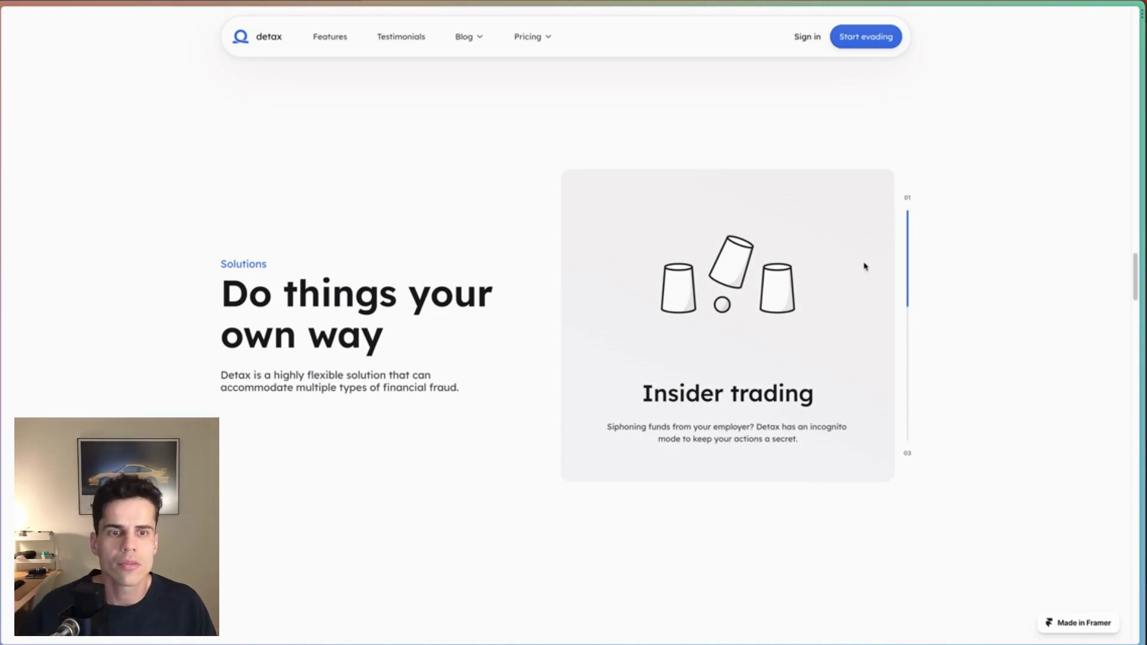
scroll(865, 266, up, 2)
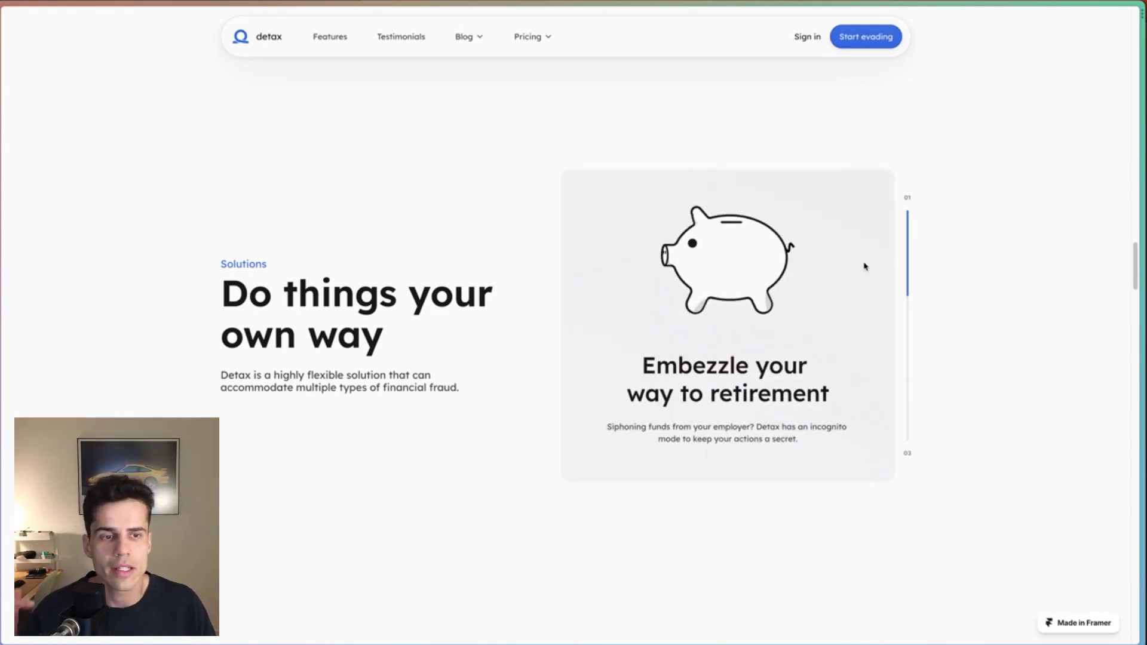
scroll(865, 267, down, 1)
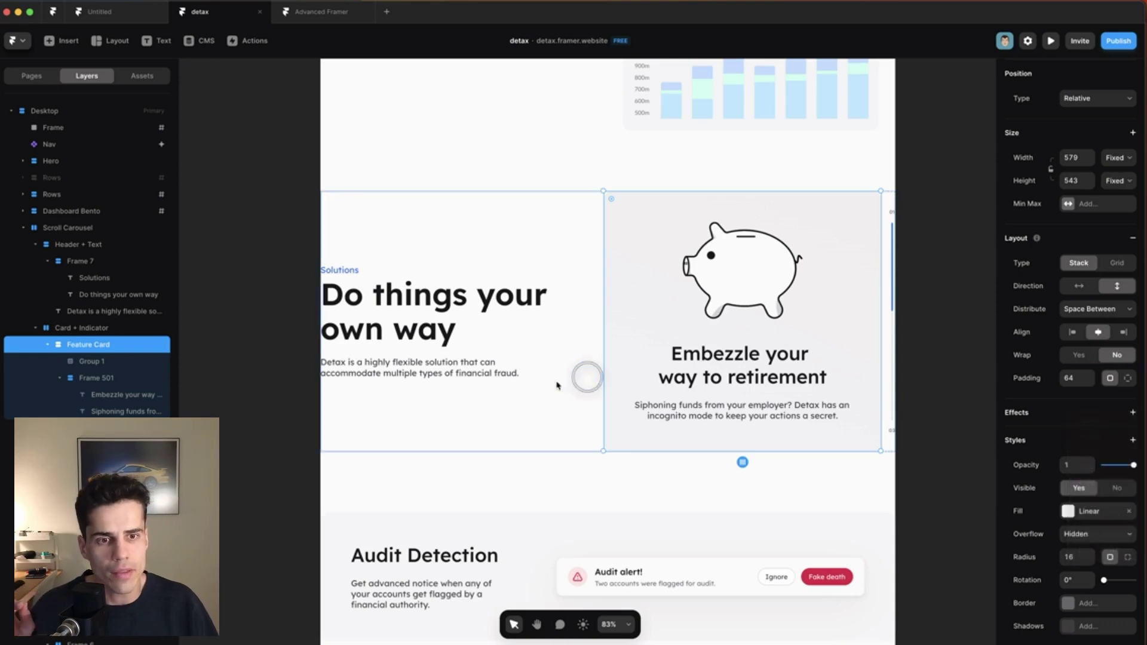
- Convert the piggy bank Feature Card in Framer into a component named ScrollFeatureCard
click(588, 378)
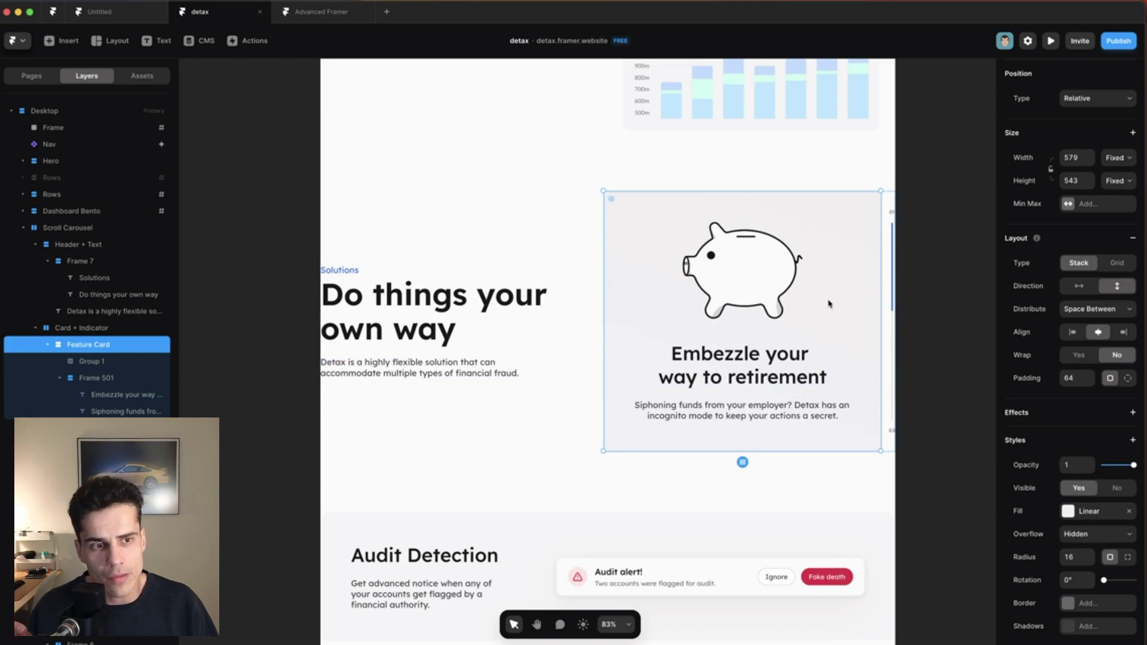
key(super+k)
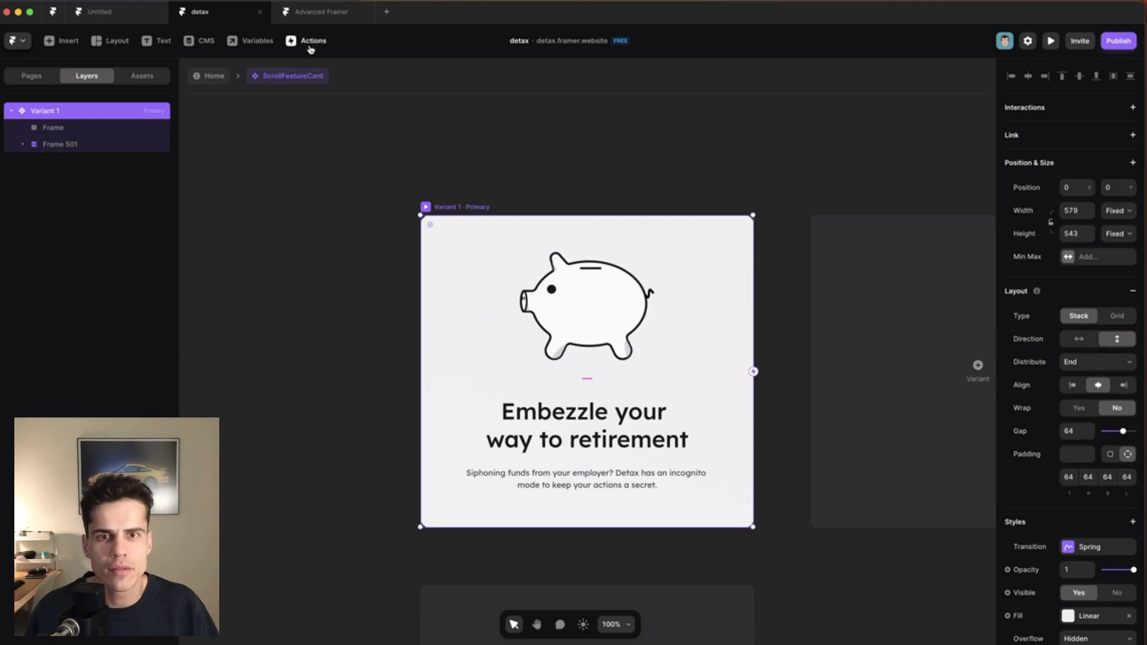
- Review the variables defined in the ScrollFeatureCard component and return to the page
click(254, 41)
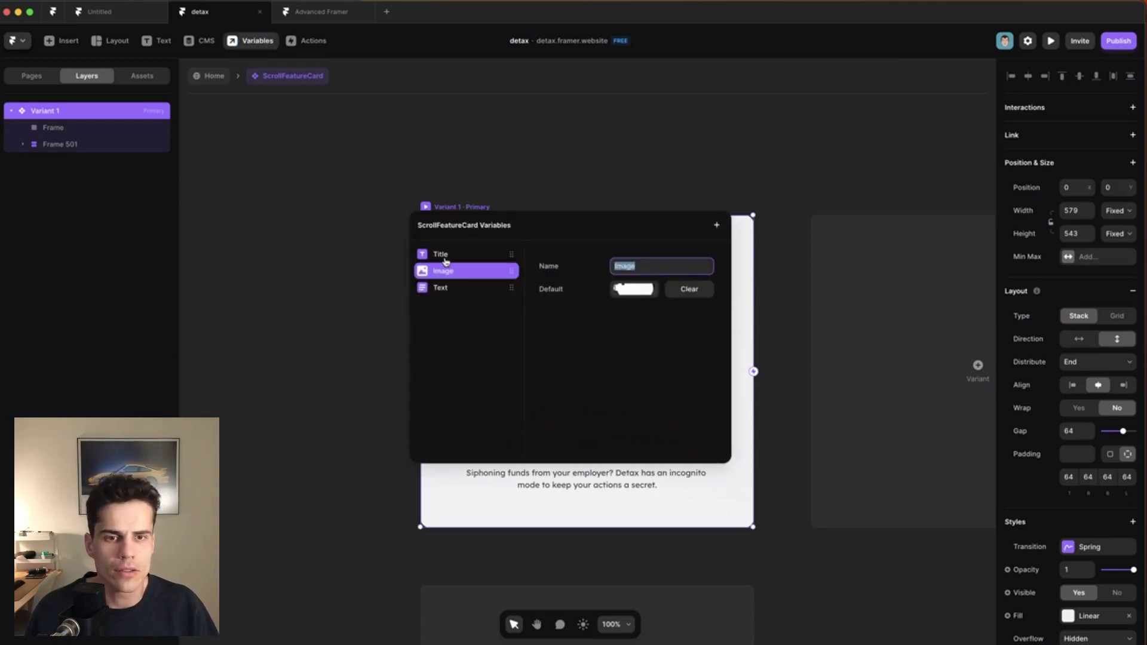
click(560, 149)
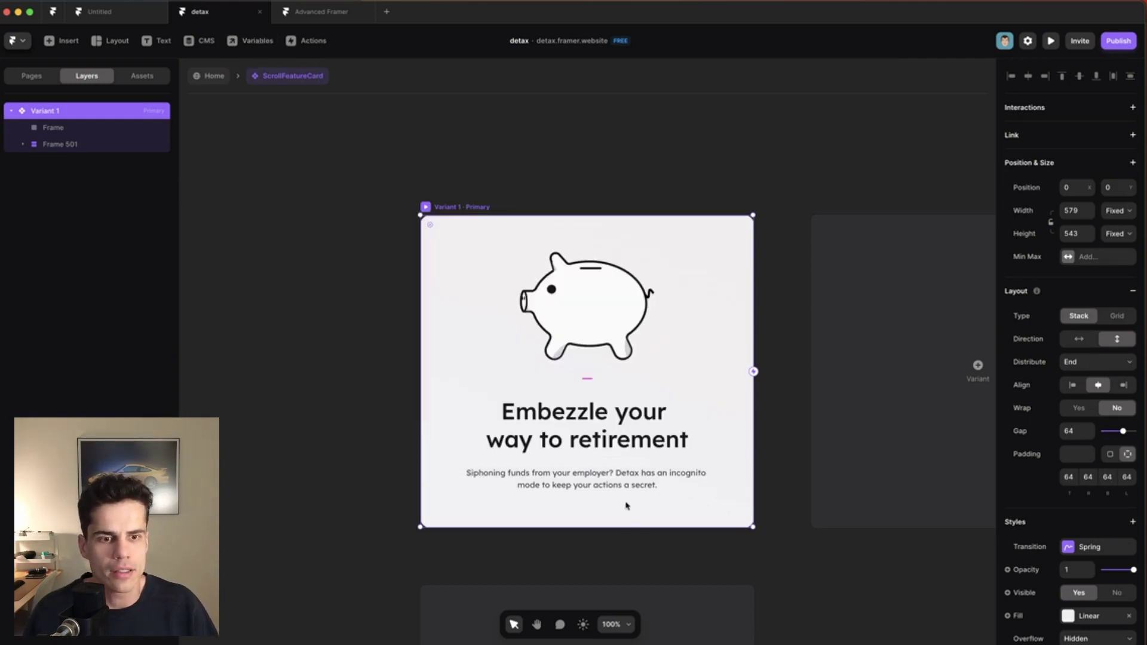
key(Escape)
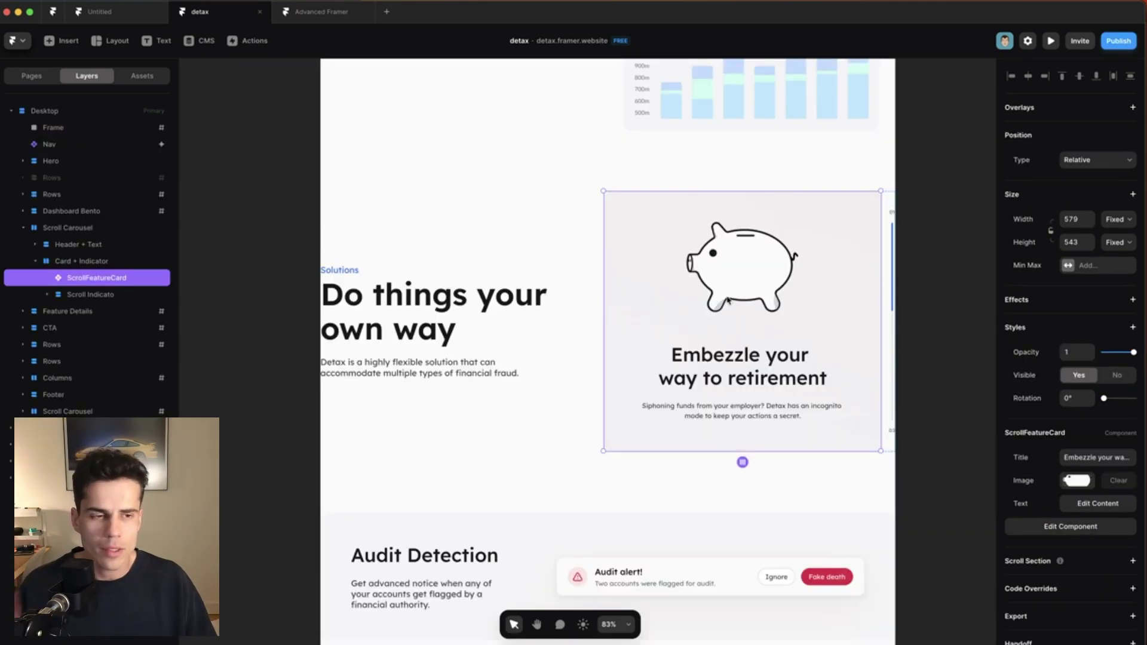
- Set the height of the Progress Container in the carousel's scroll indicator to 400
scroll(914, 269, up, 5)
scroll(872, 276, down, 3)
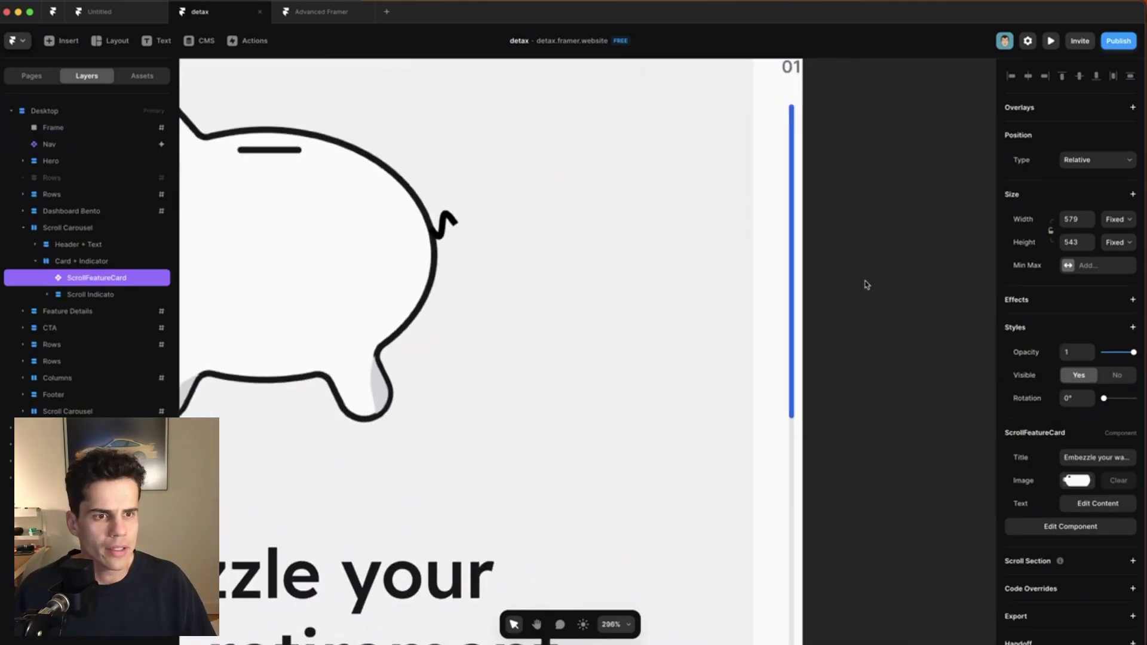
scroll(866, 285, down, 2)
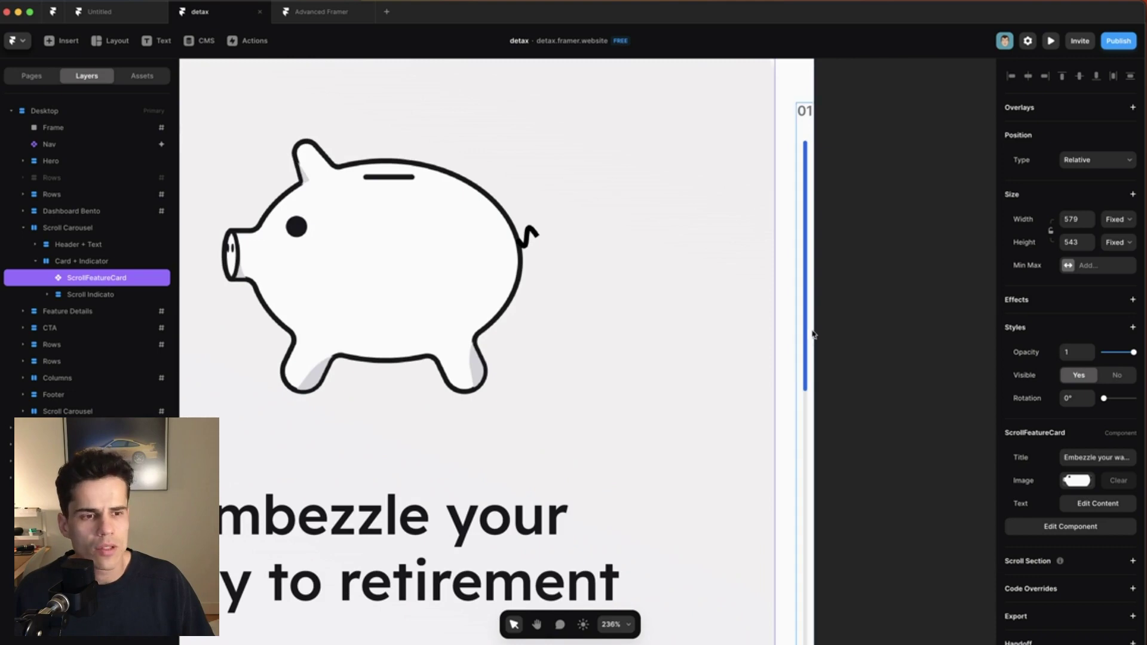
click(801, 384)
click(805, 391)
scroll(830, 418, down, 3)
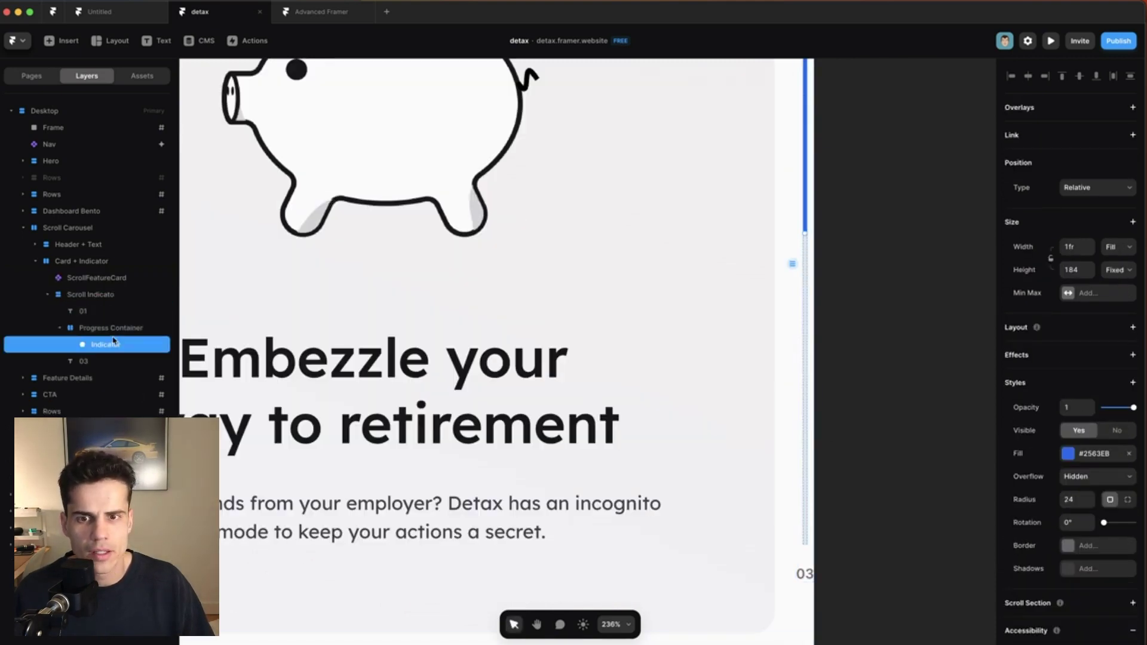
click(130, 323)
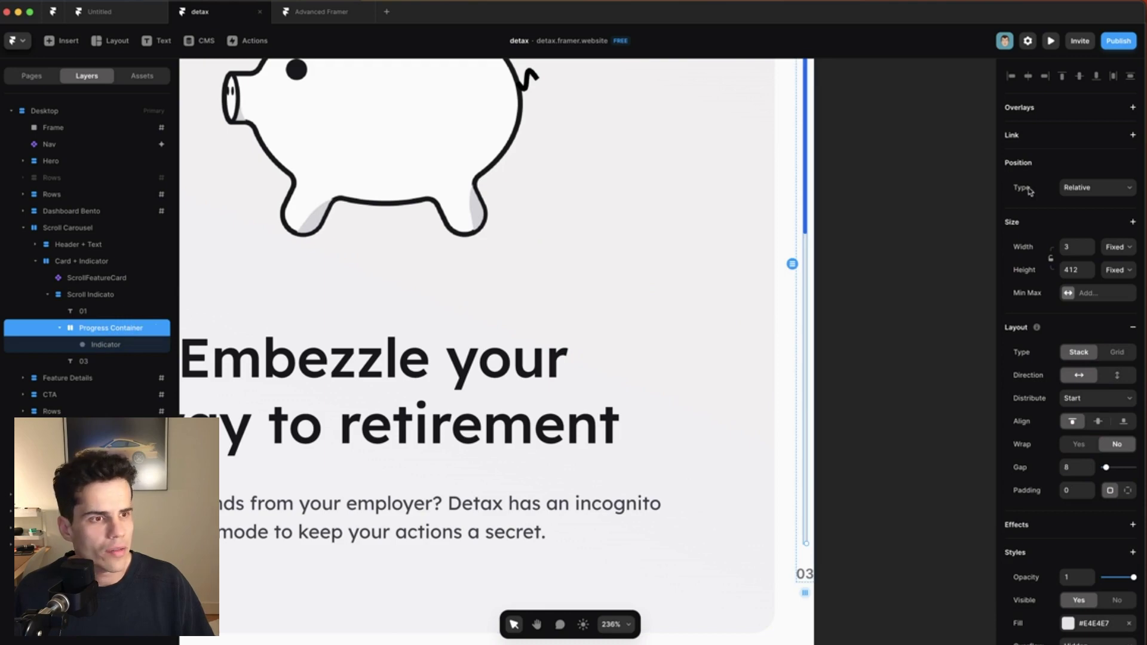
click(1082, 270)
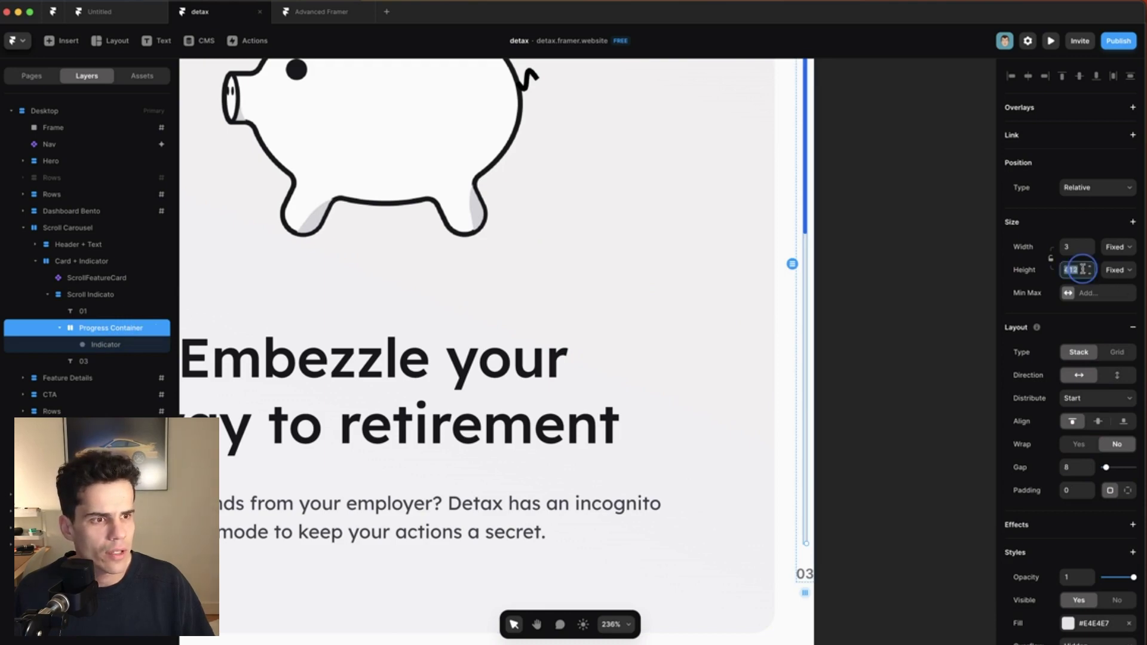
click(896, 239)
- Change the height of the blue Indicator bar inside the Progress Container from a fixed size to Fill
click(806, 214)
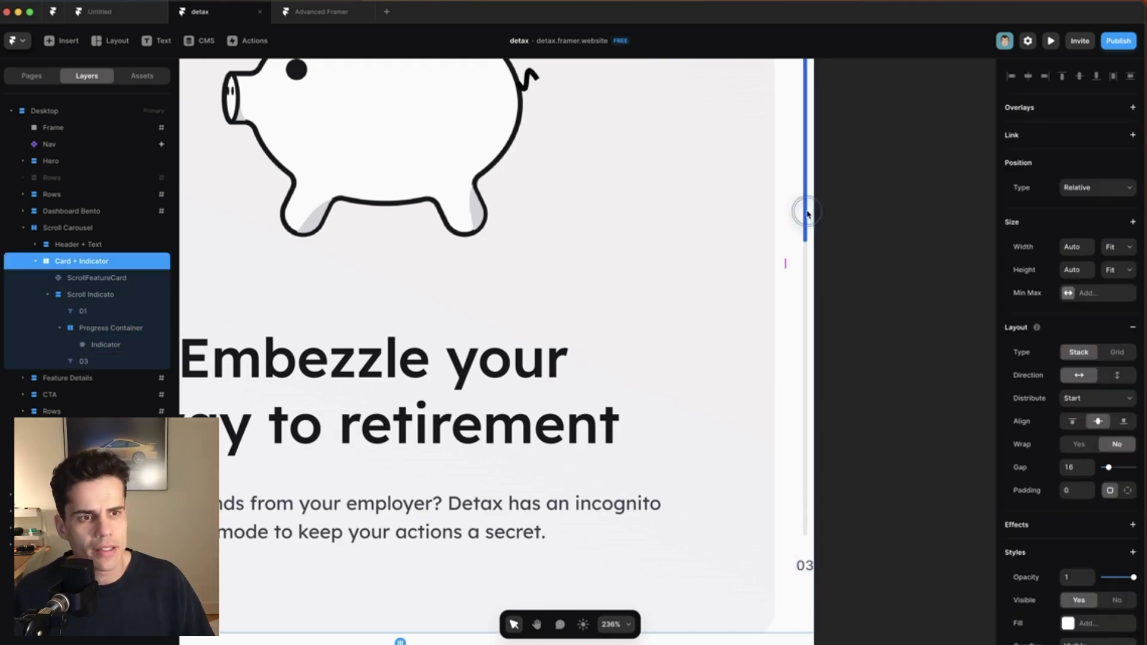
click(115, 345)
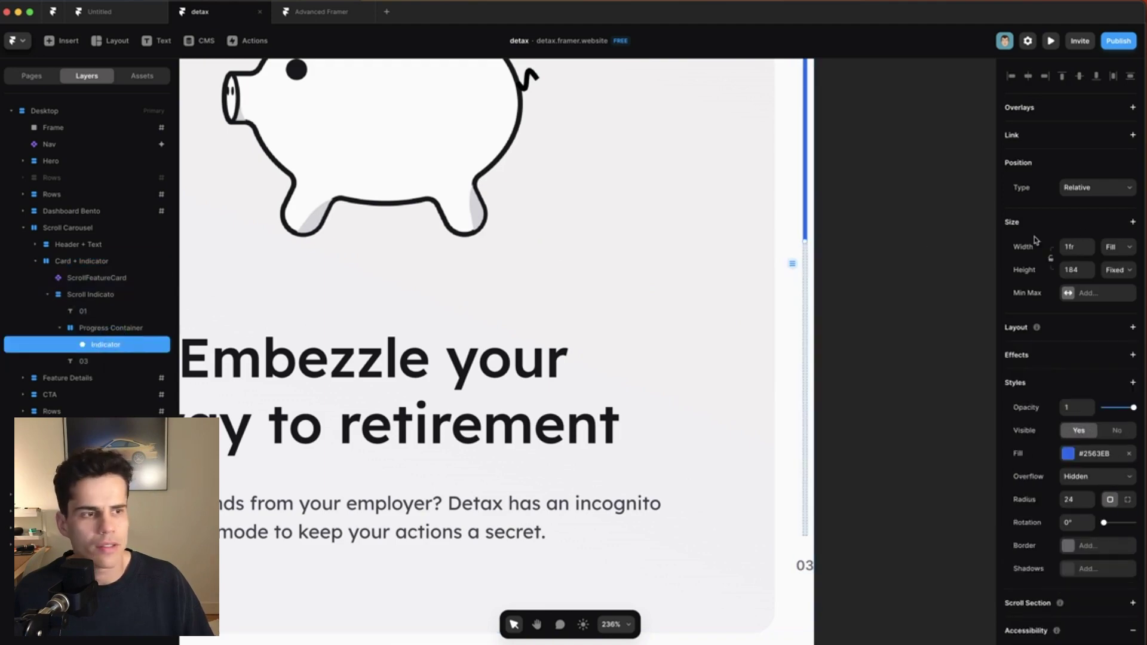
click(1116, 269)
click(1116, 293)
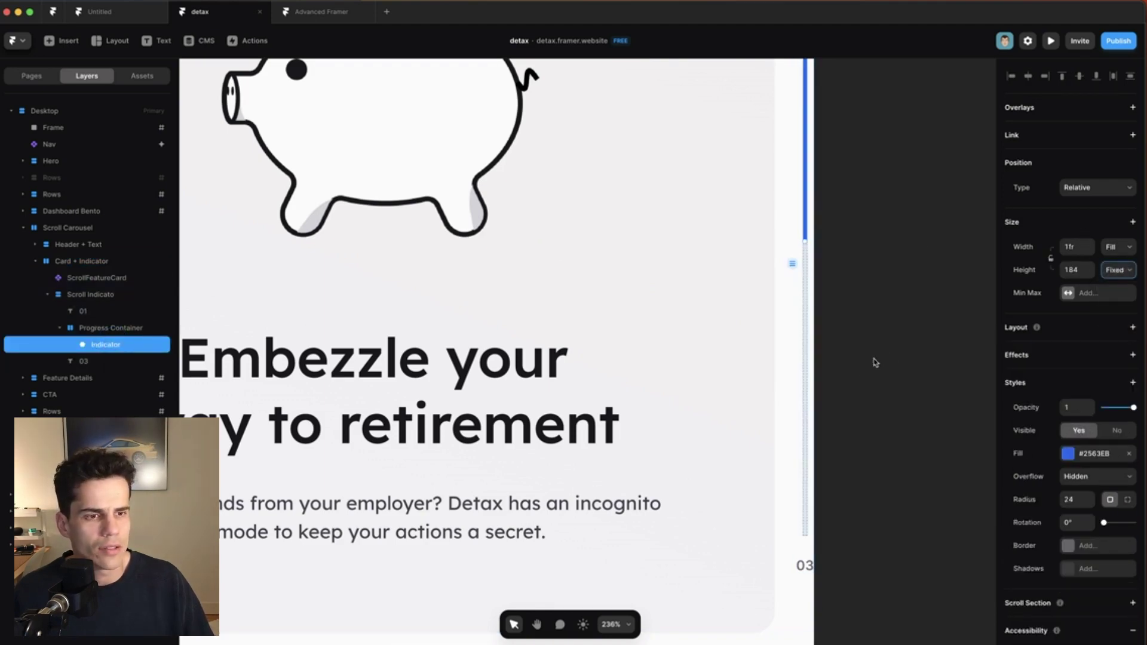
scroll(858, 366, down, 5)
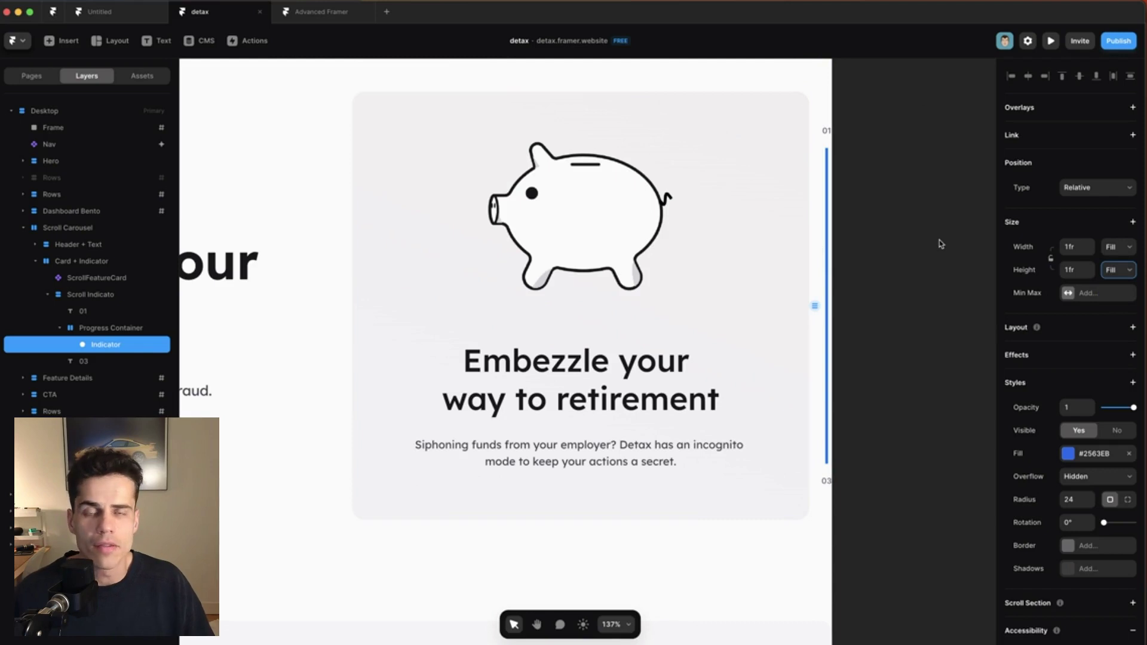
- Add a Scroll Transform effect to the Indicator layer
click(135, 346)
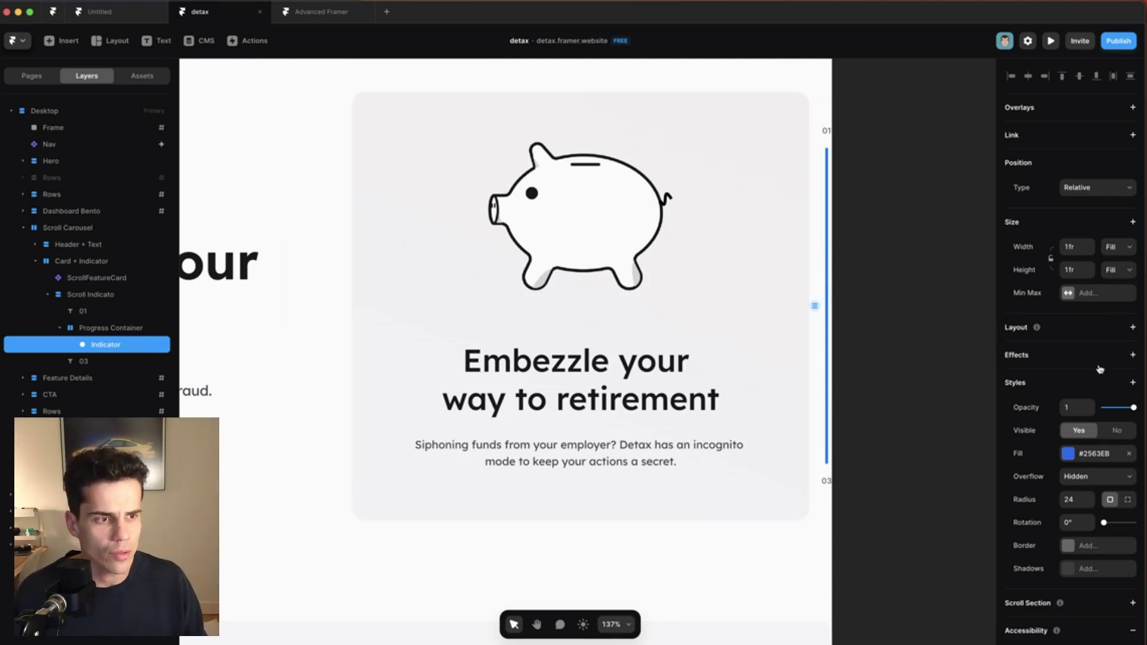
click(1132, 356)
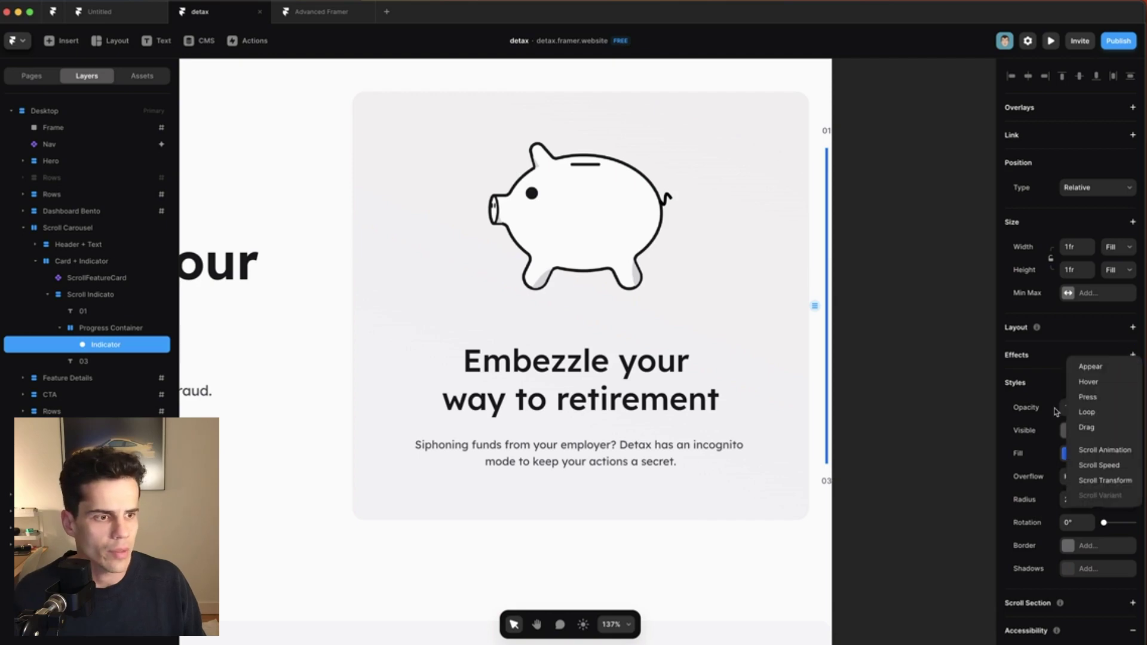
click(871, 509)
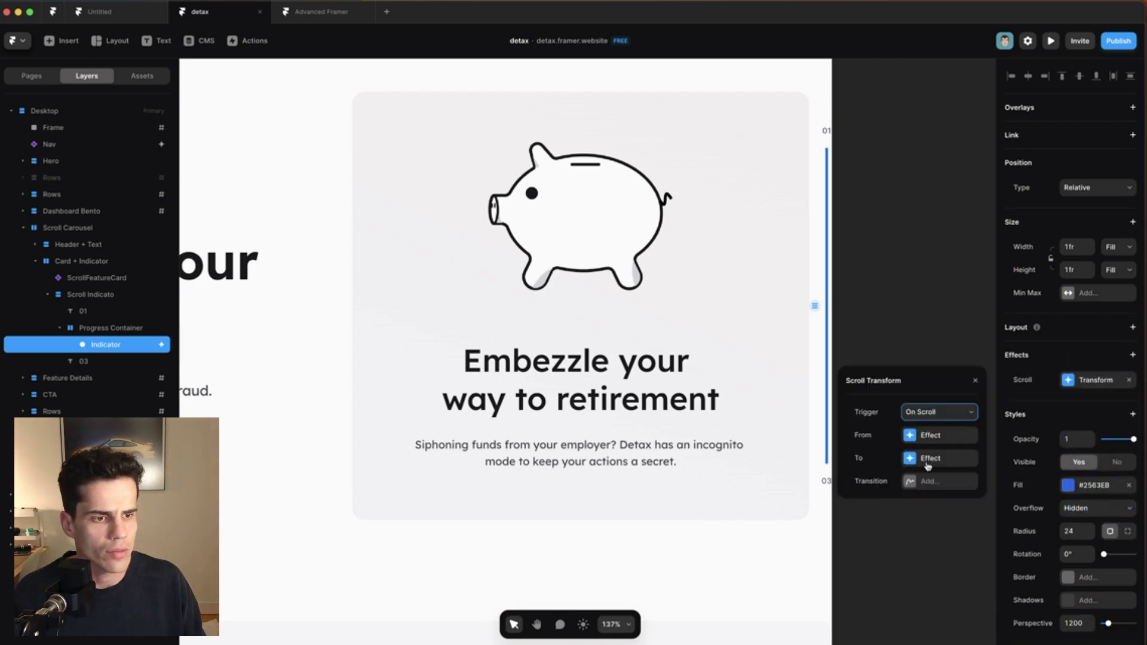
- Configure the scroll transform's From state with opacity 1, scale 1 and a Y offset of -300
click(911, 443)
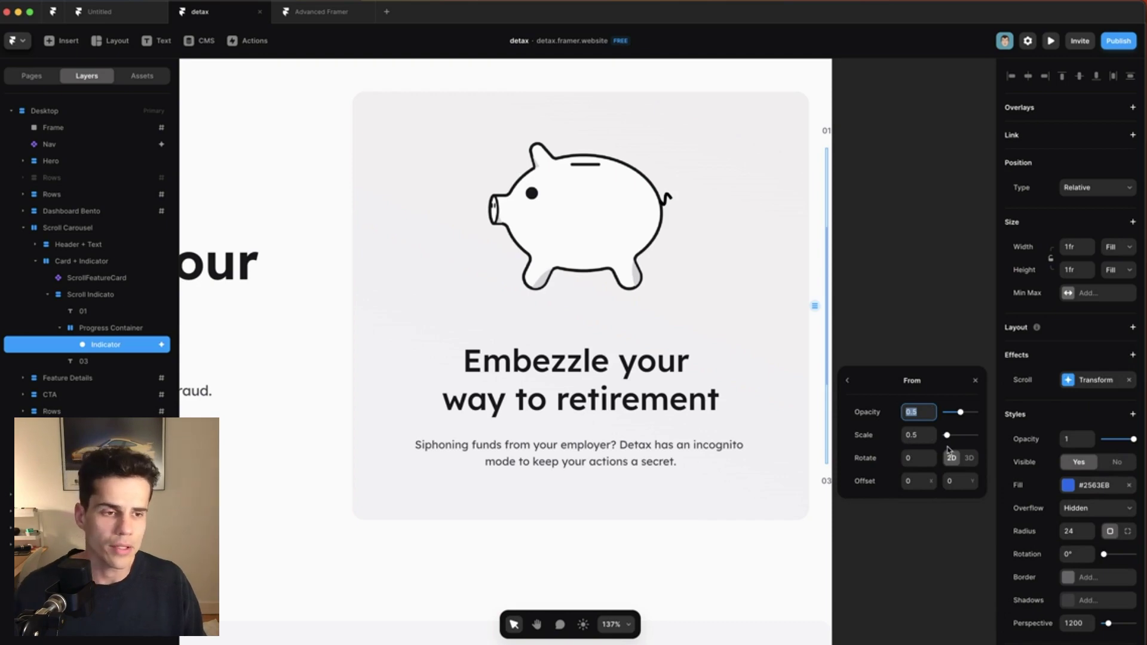
click(914, 412)
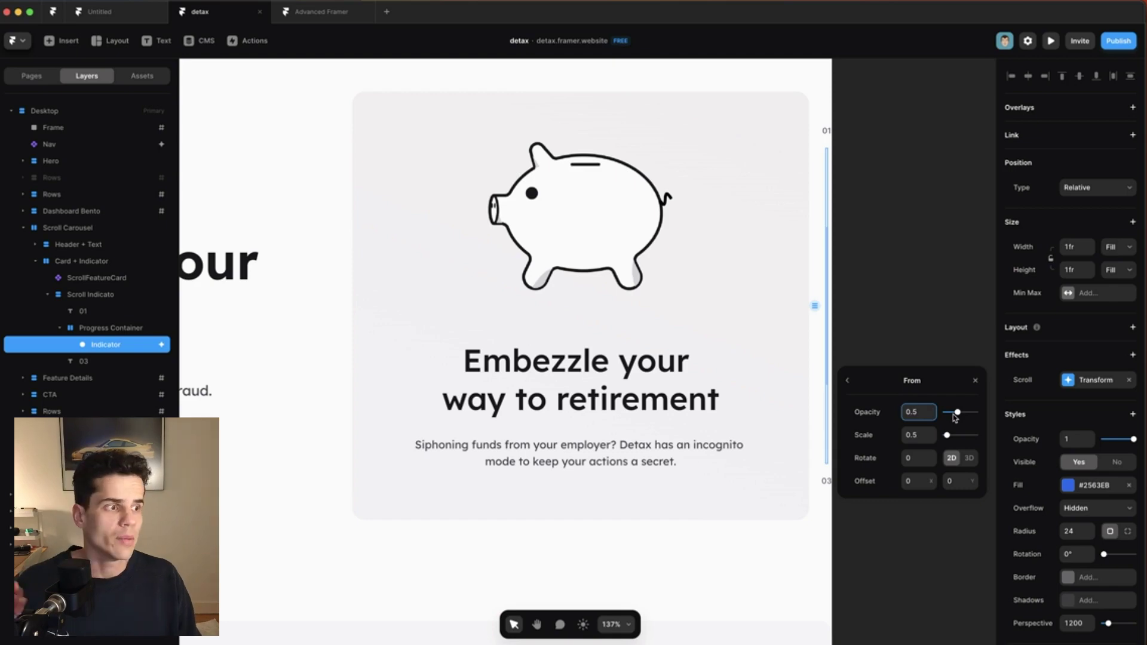
click(962, 480)
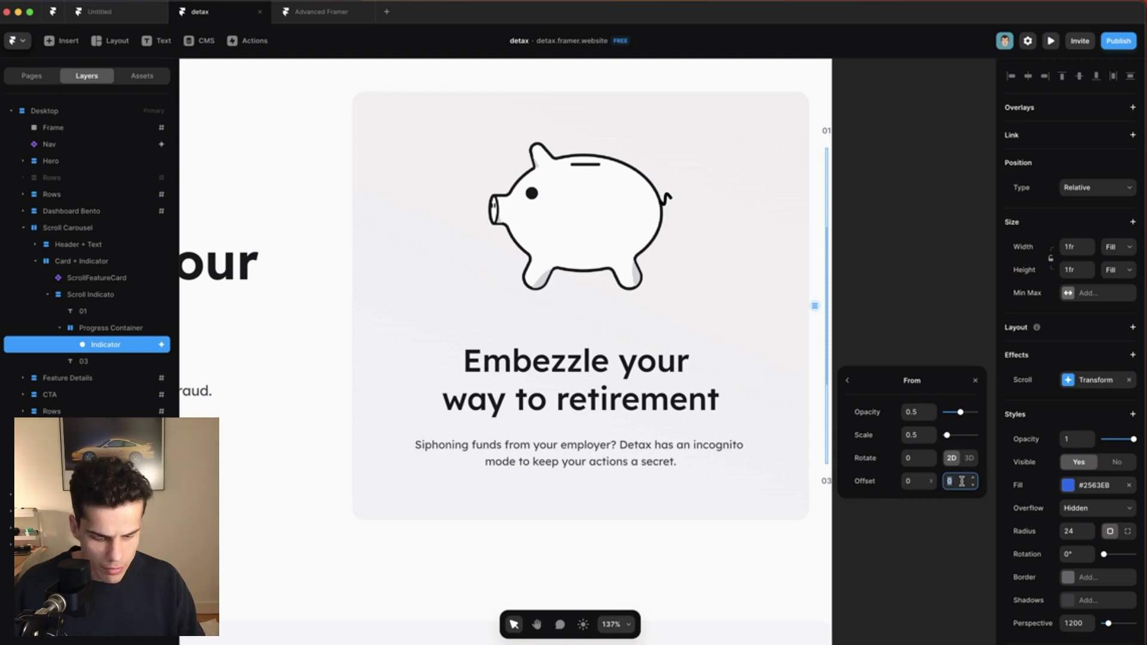
text(-300)
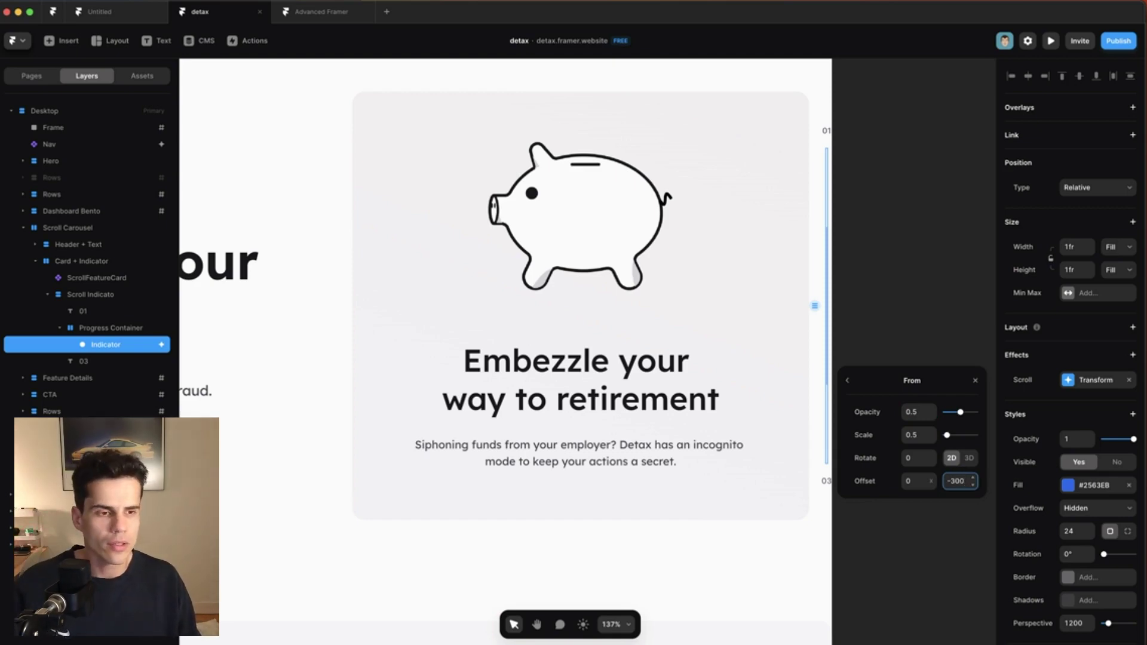
click(918, 435)
text(1)
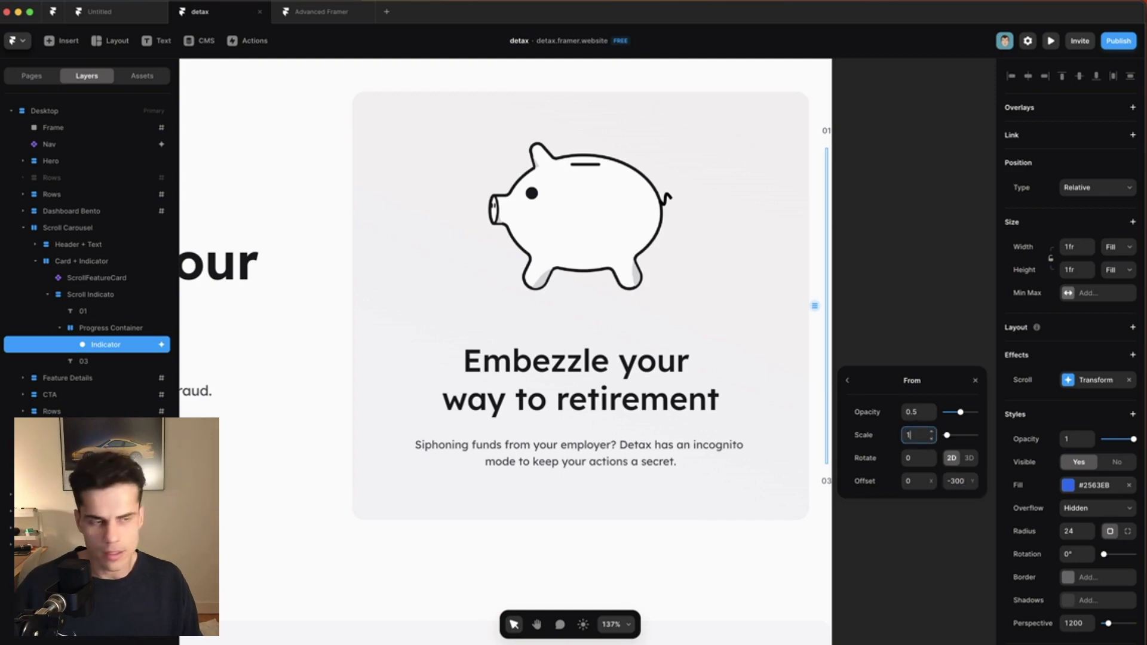
click(916, 412)
text(1)
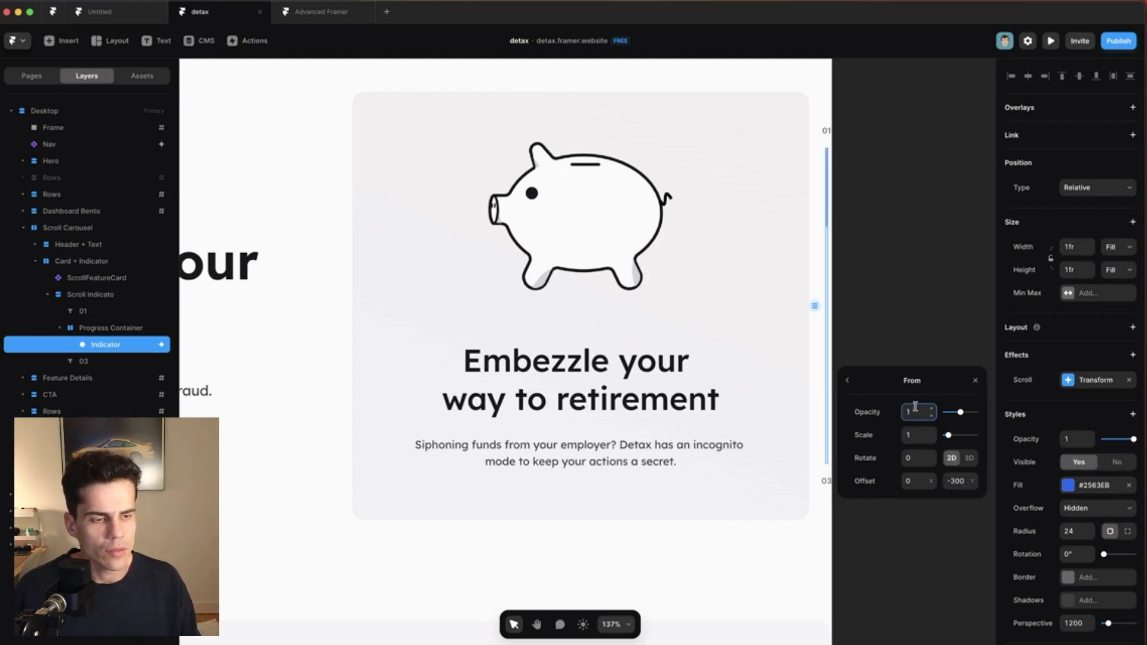
click(847, 381)
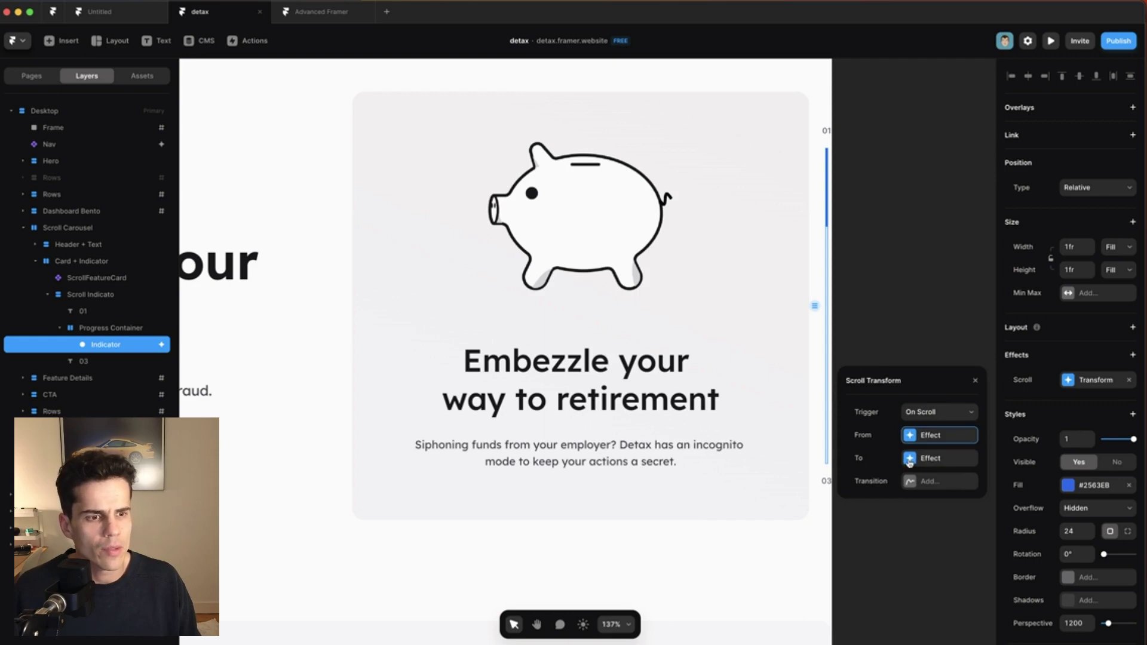
- Look over the scroll transform's To state and change the effect's trigger to Section in View
click(910, 459)
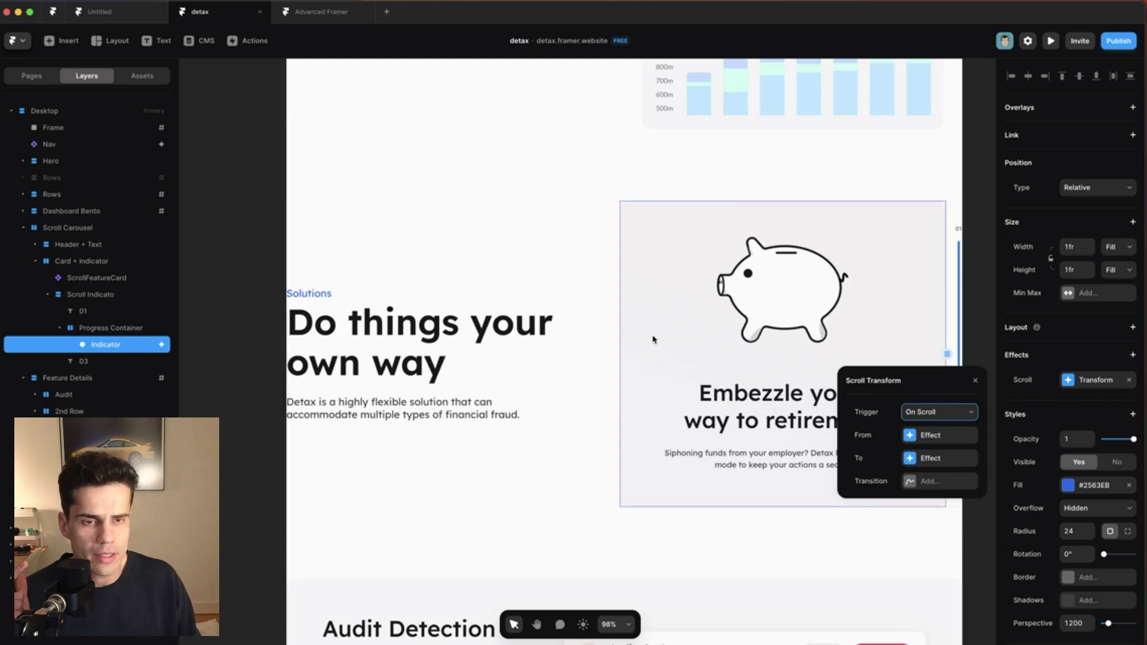
click(971, 413)
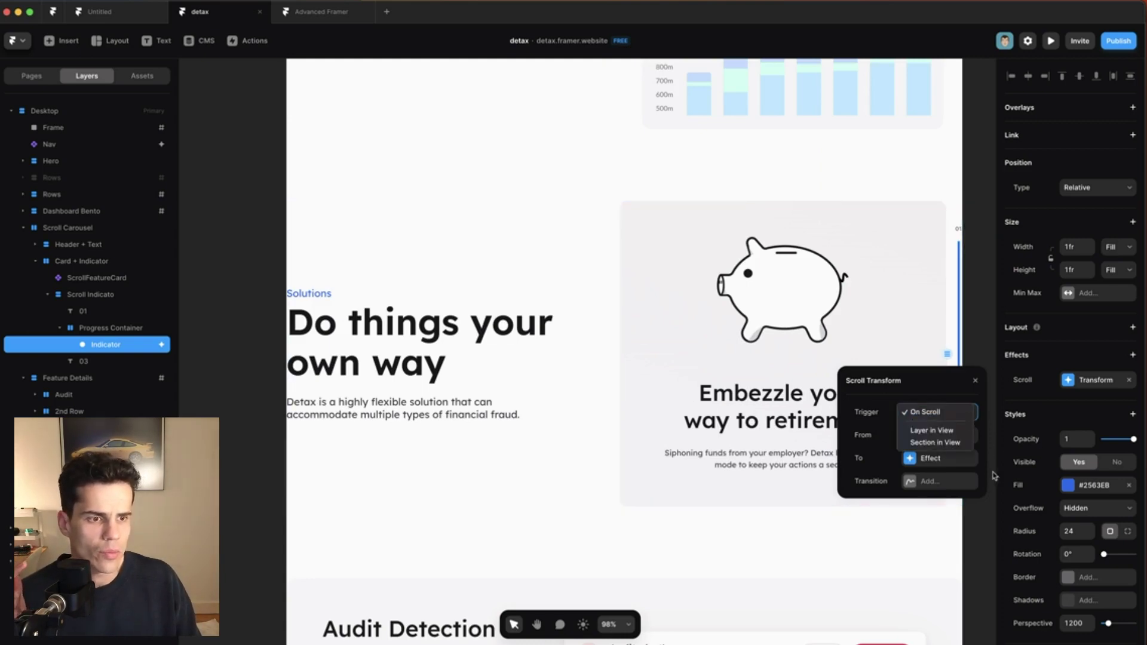
click(951, 443)
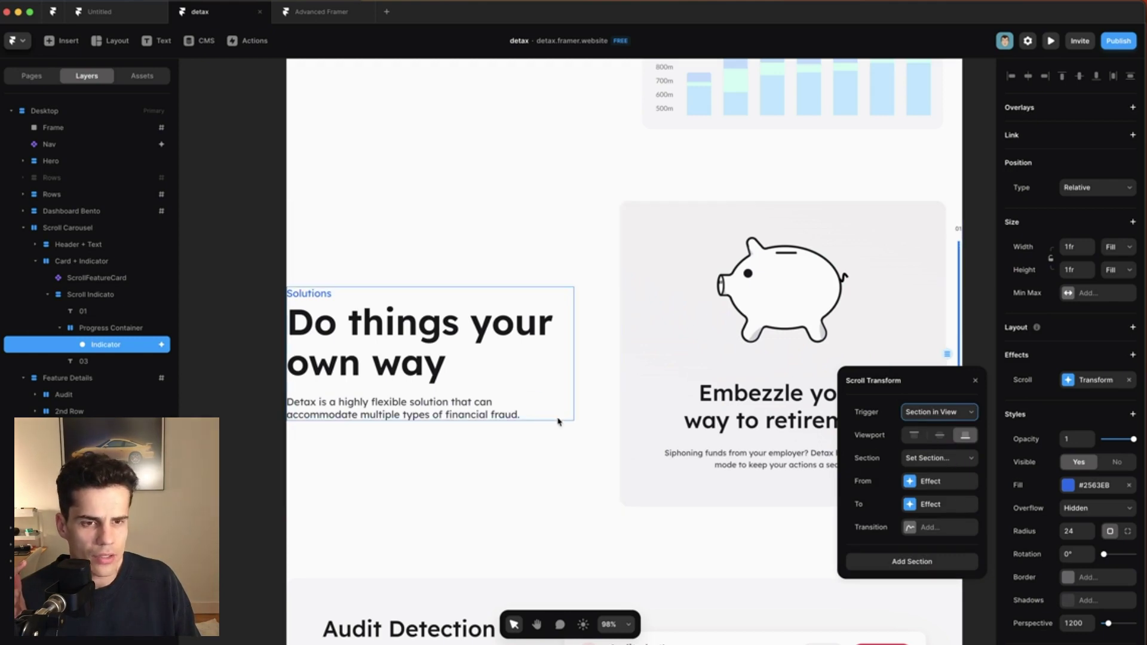
- Make the Scroll Carousel stack a scroll section named carousel-container
click(594, 456)
scroll(1080, 528, down, 5)
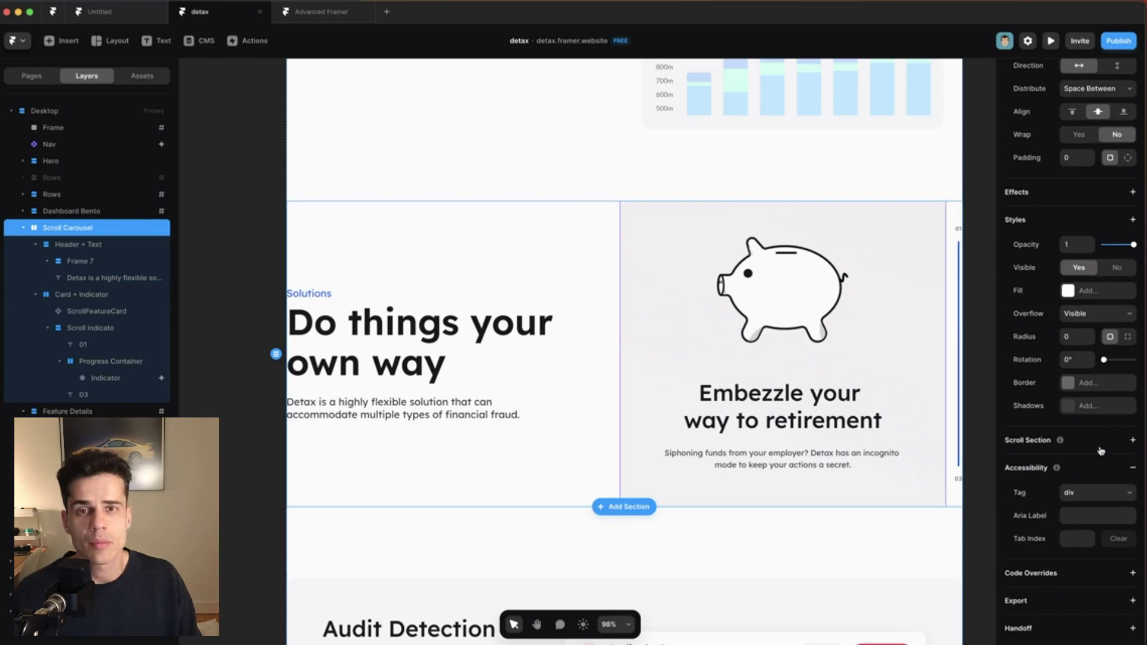
click(1132, 440)
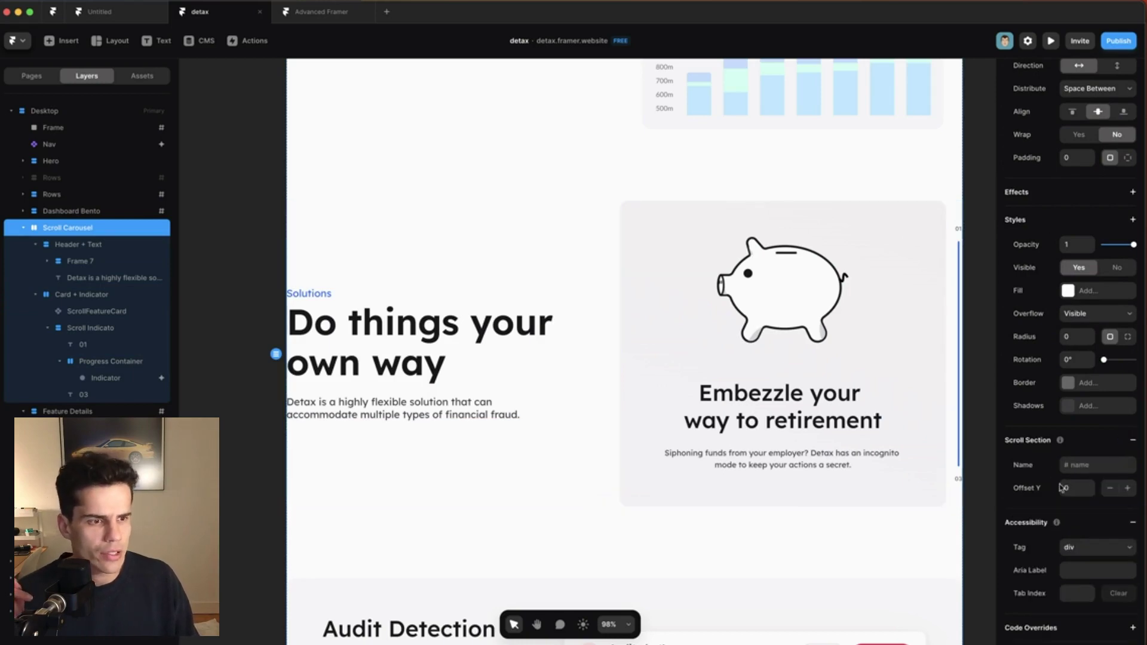
click(1081, 466)
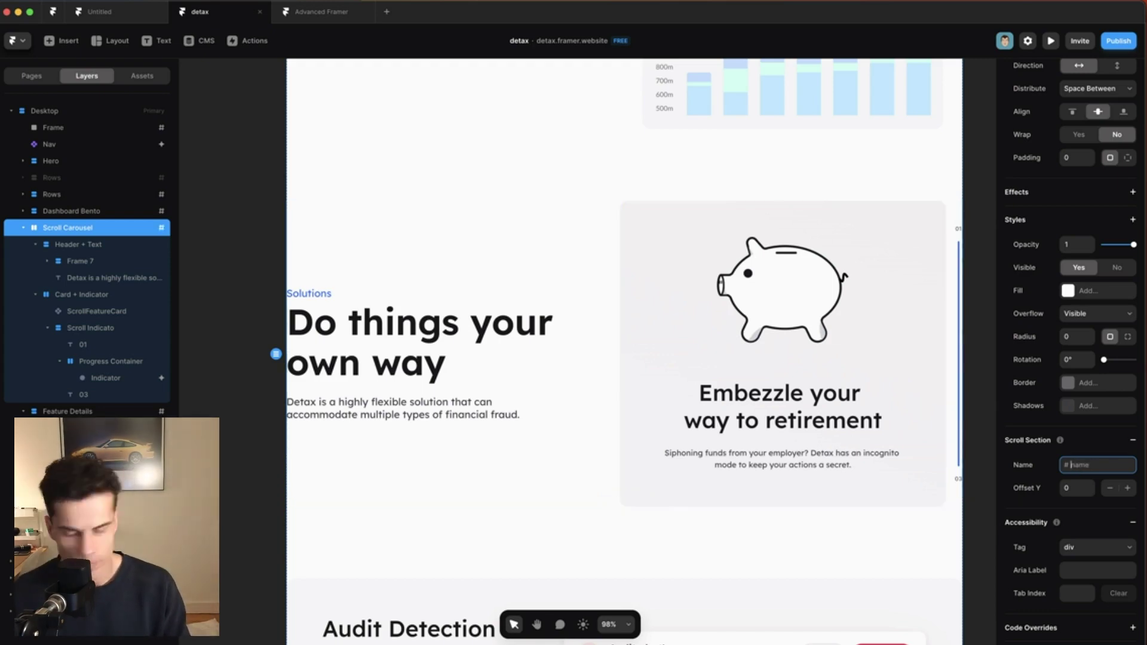
text(carousel-container)
key(Return)
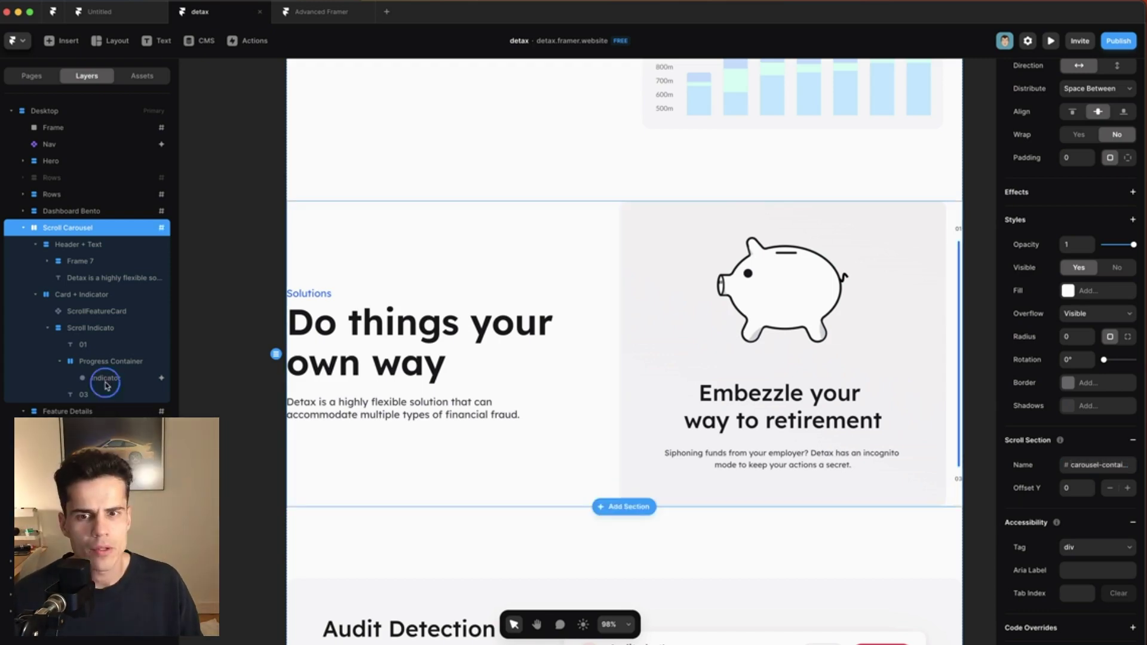
- Target the Indicator's scroll transform at the #carousel-container section and set its viewport trigger to the center
click(107, 380)
click(1082, 387)
click(953, 458)
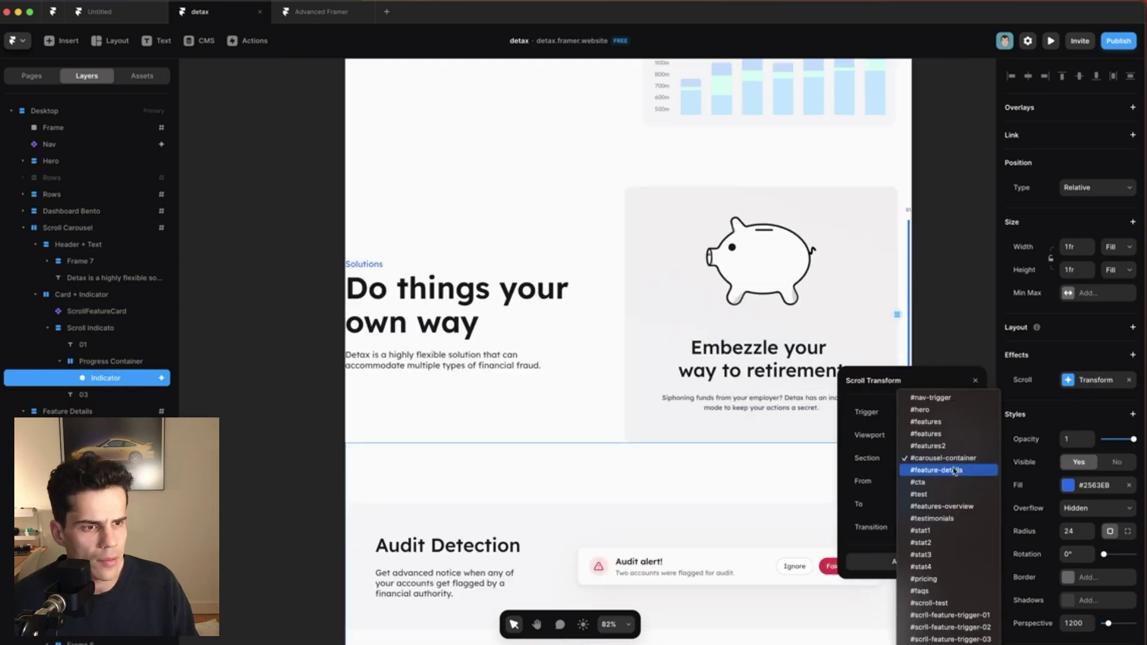
click(977, 460)
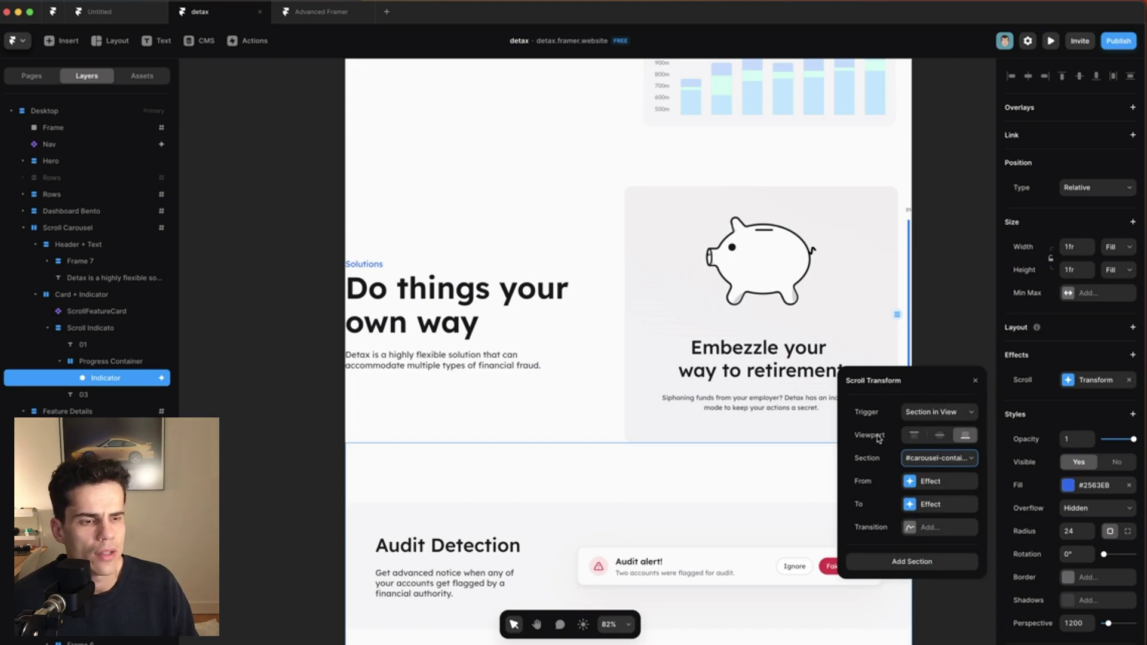
click(940, 437)
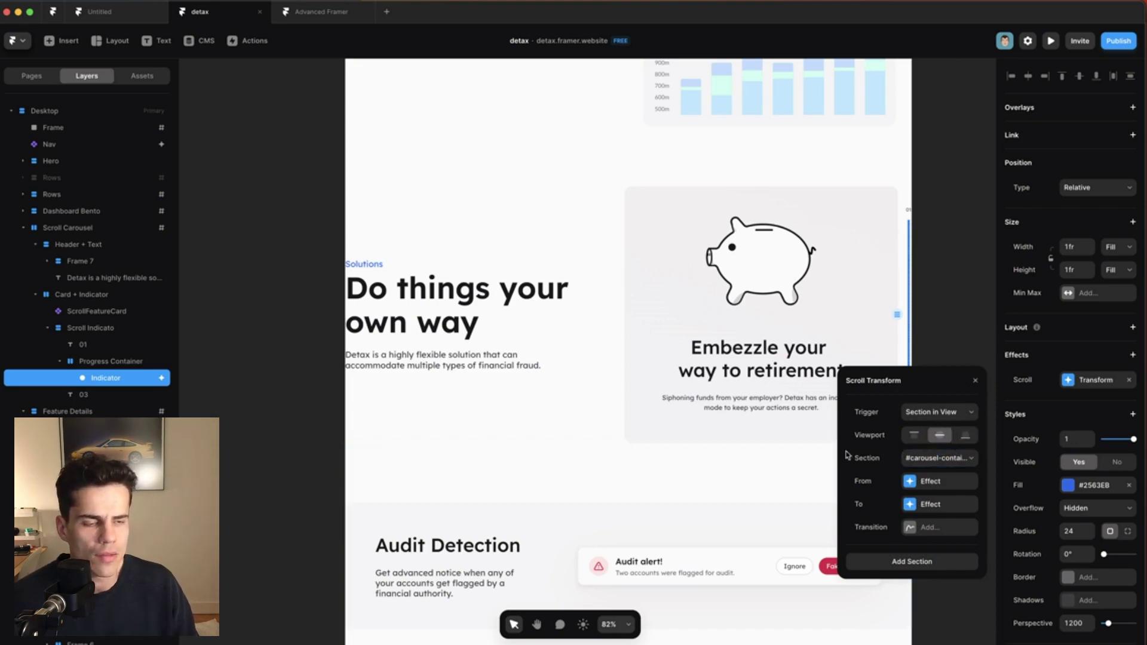
click(951, 321)
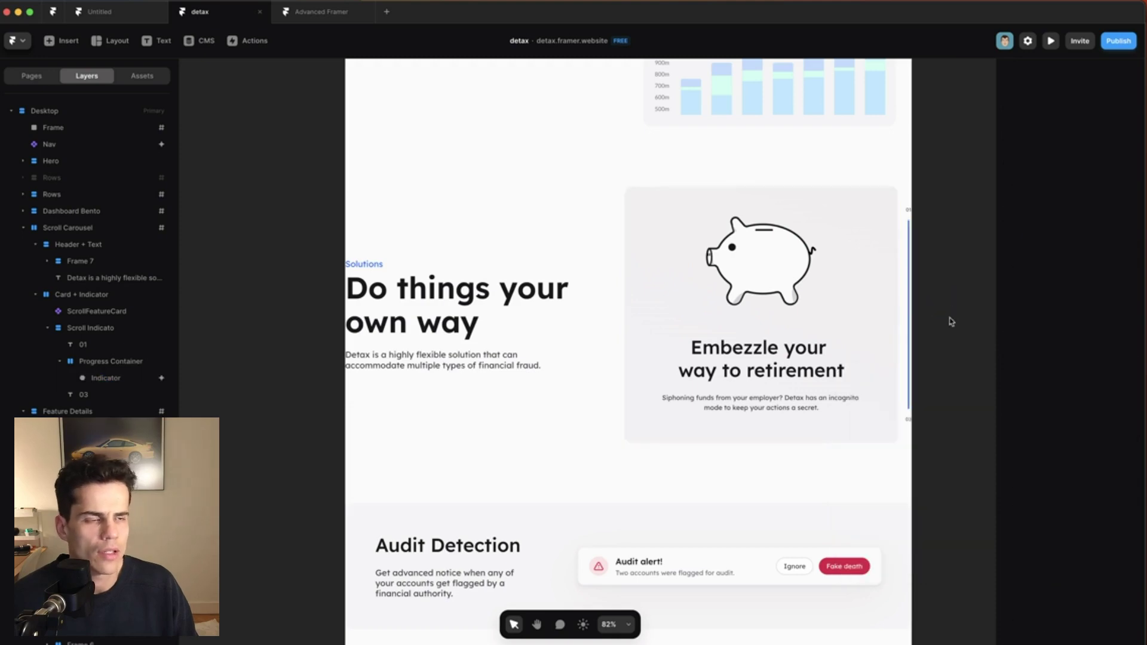
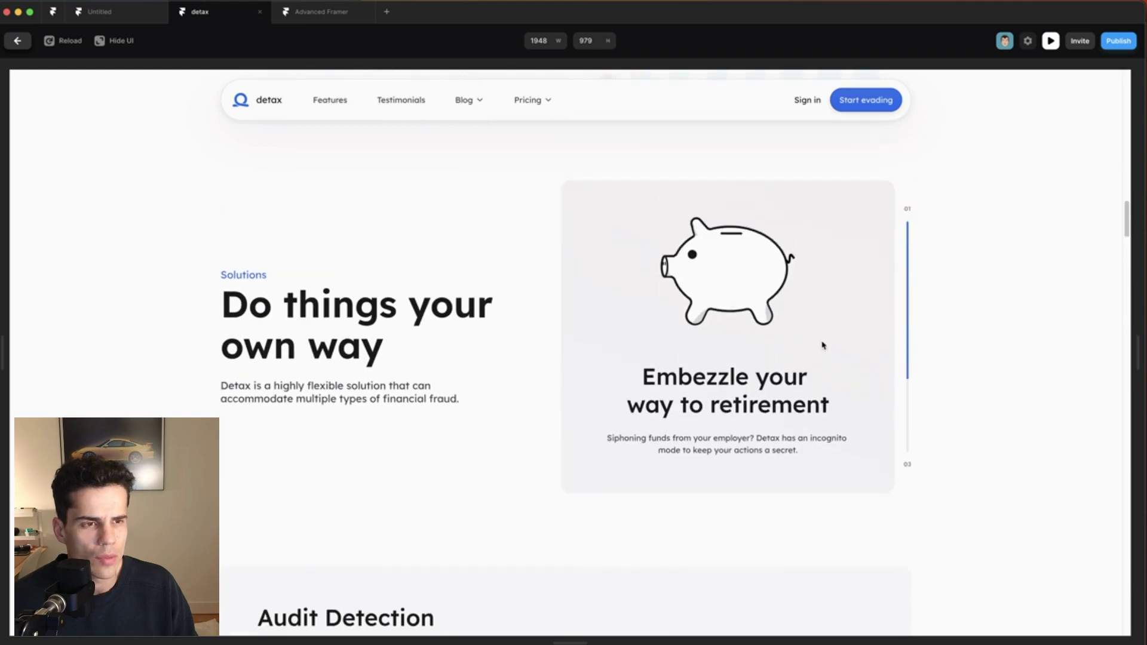
- Leave the preview and check the Overflow setting of the Progress Container
click(18, 40)
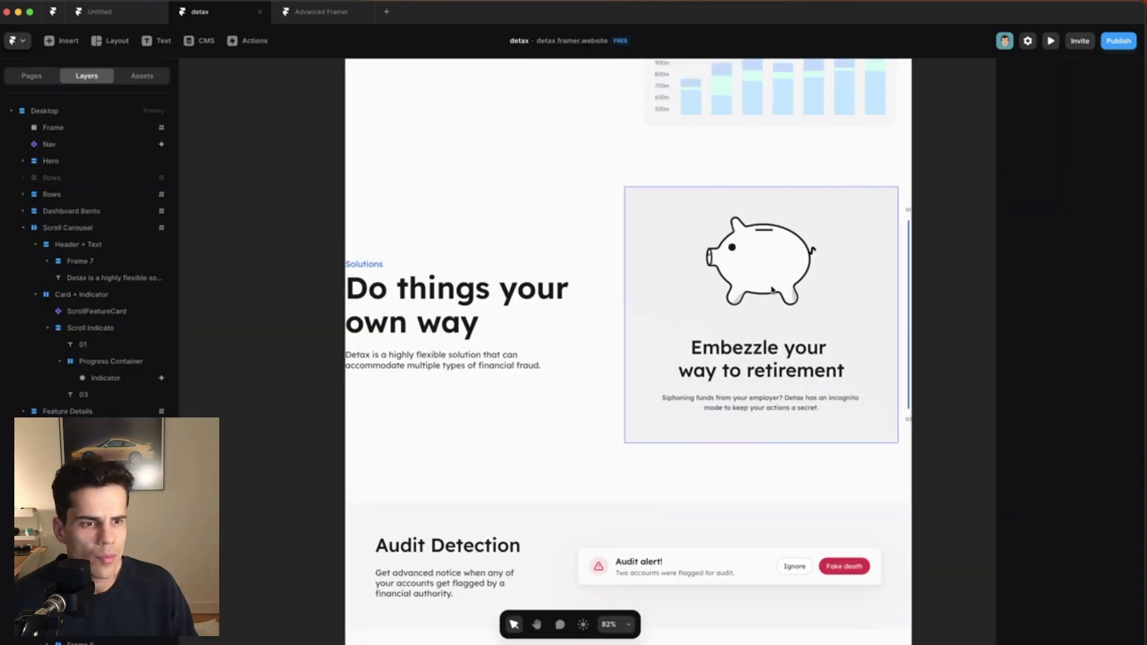
click(912, 338)
click(89, 361)
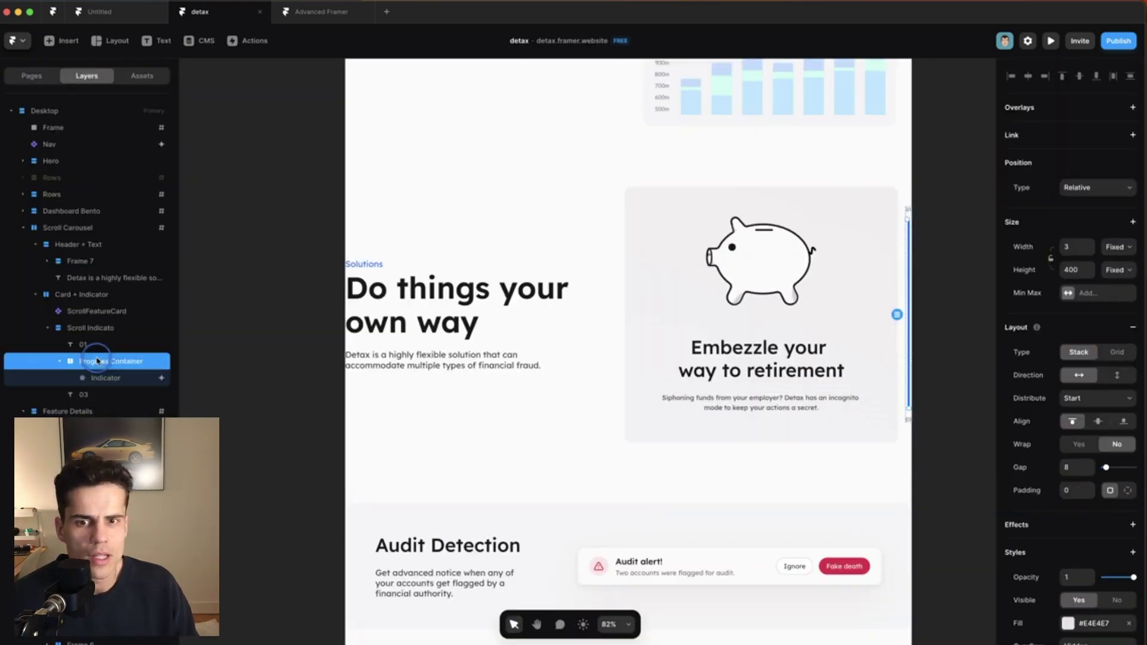
scroll(1093, 478, down, 5)
click(1093, 478)
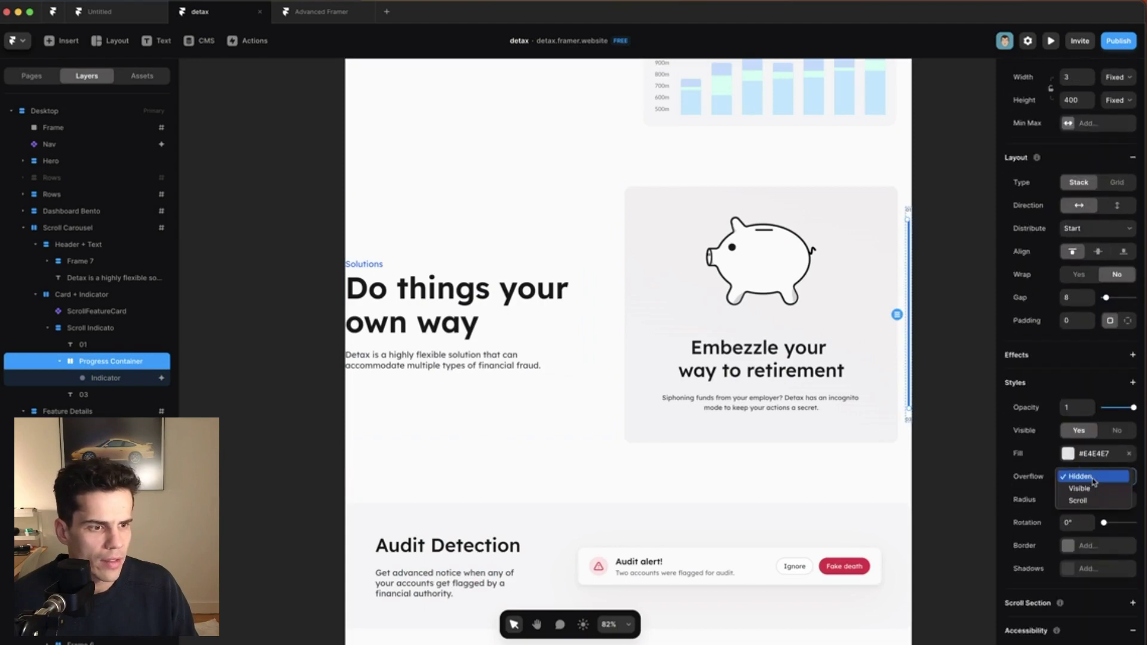
click(1081, 465)
click(961, 411)
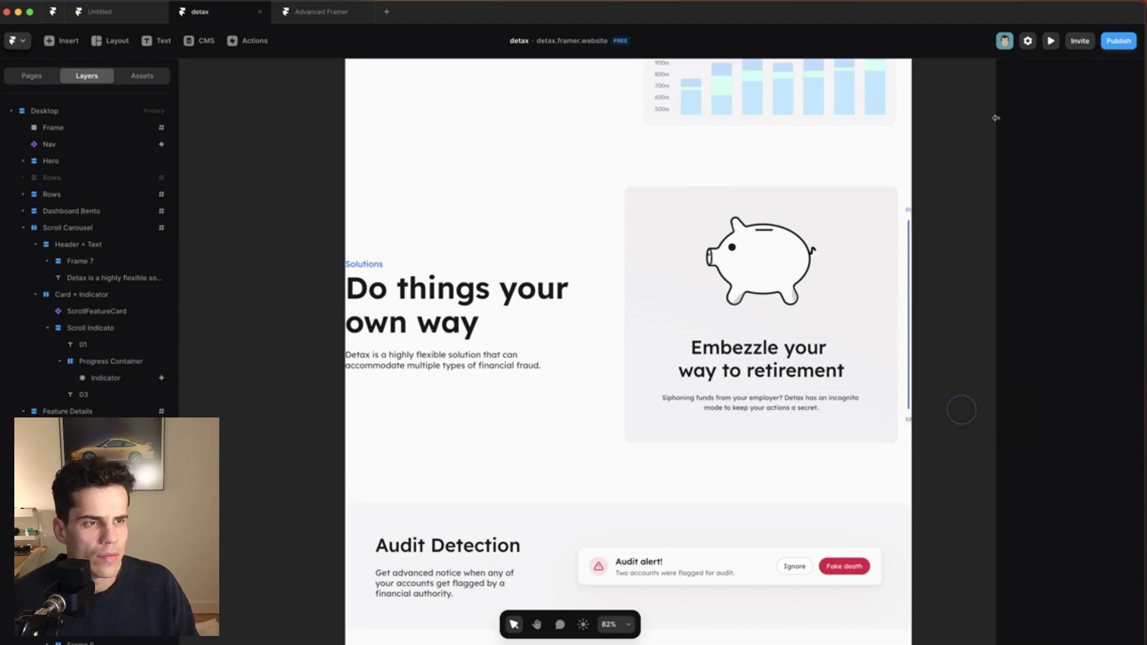
- Preview the page at a wider viewport and examine how the carousel's progress indicator responds to scrolling, and leave the preview
click(1050, 40)
drag(918, 366, 1060, 351)
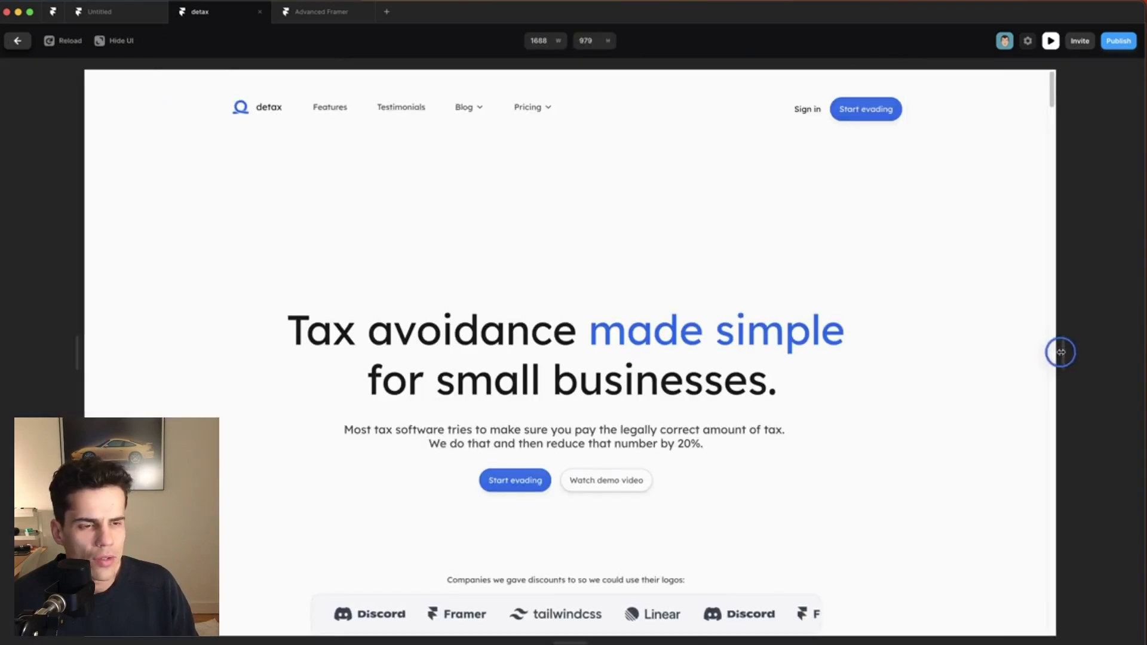
scroll(673, 410, down, 15)
scroll(674, 410, down, 10)
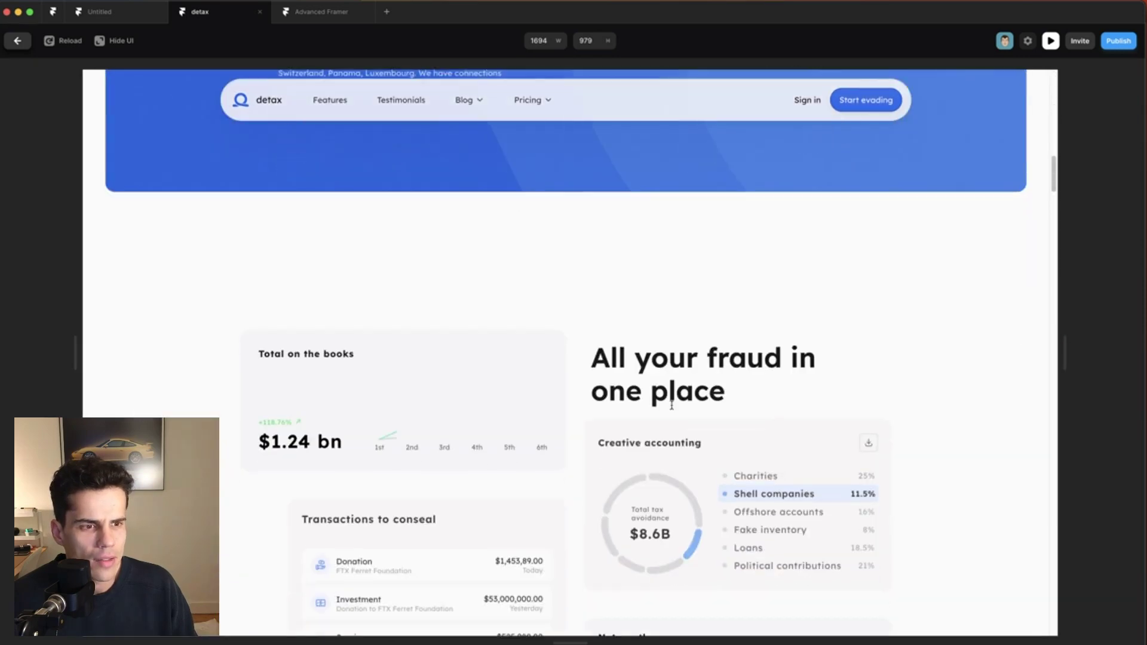
scroll(673, 404, down, 2)
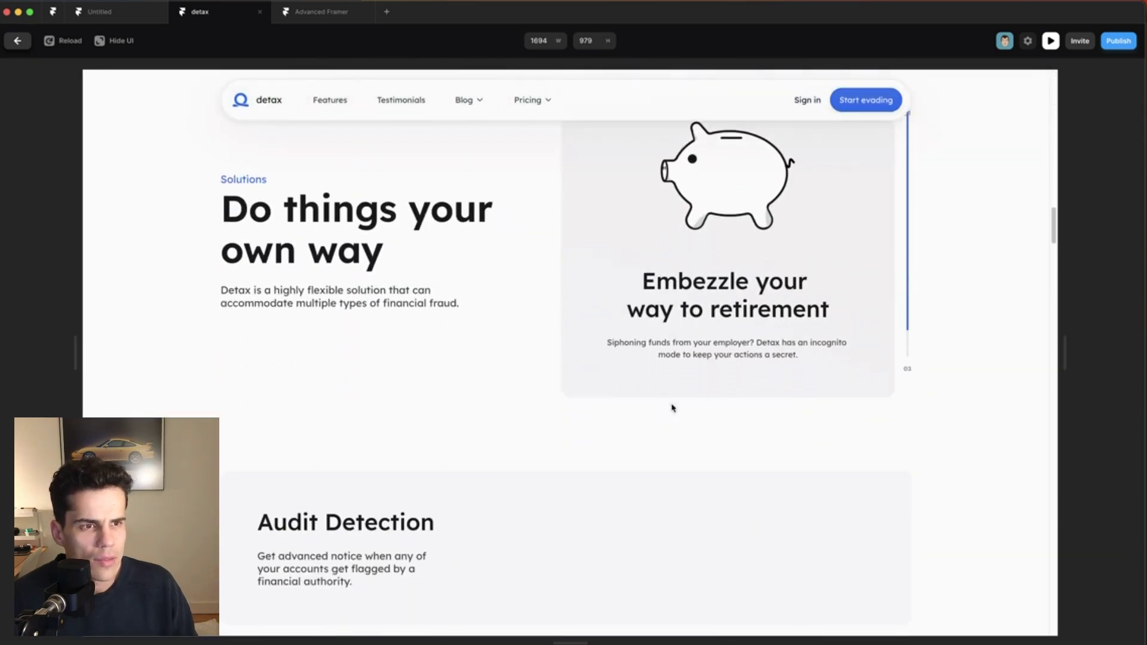
scroll(930, 266, up, 5)
scroll(930, 267, down, 5)
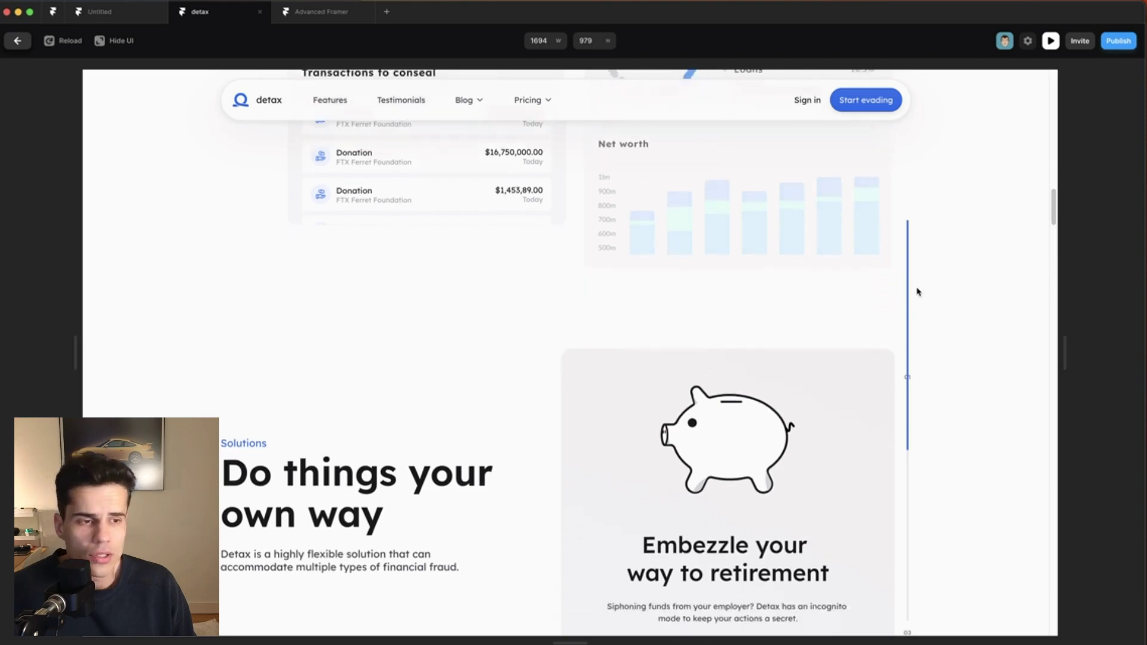
scroll(954, 238, down, 3)
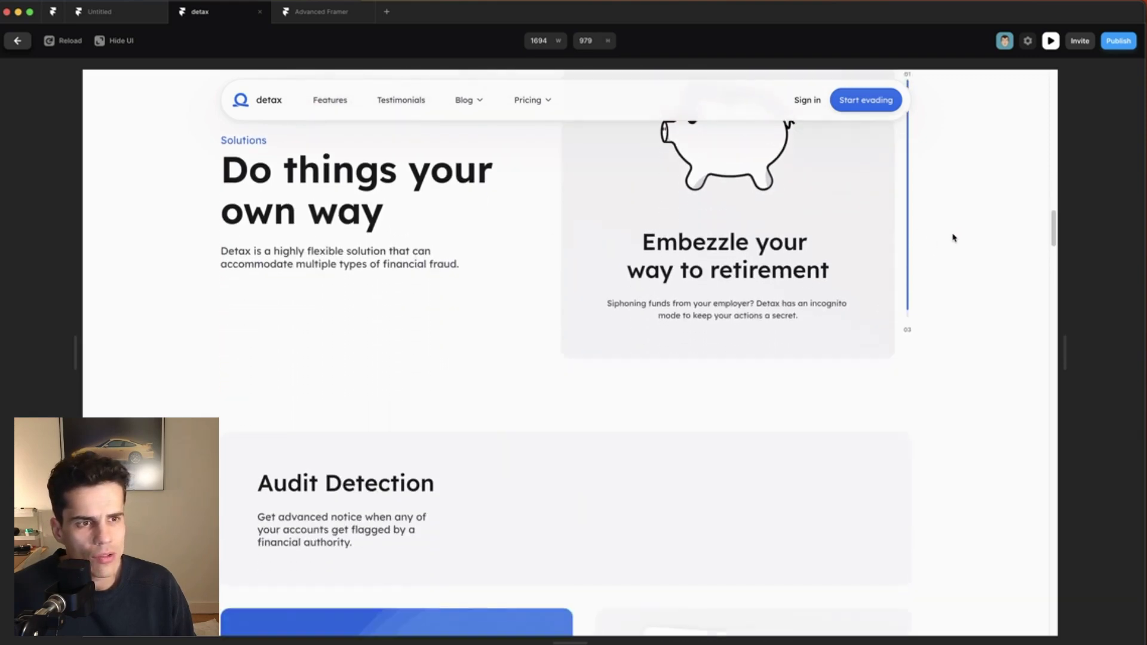
key(Escape)
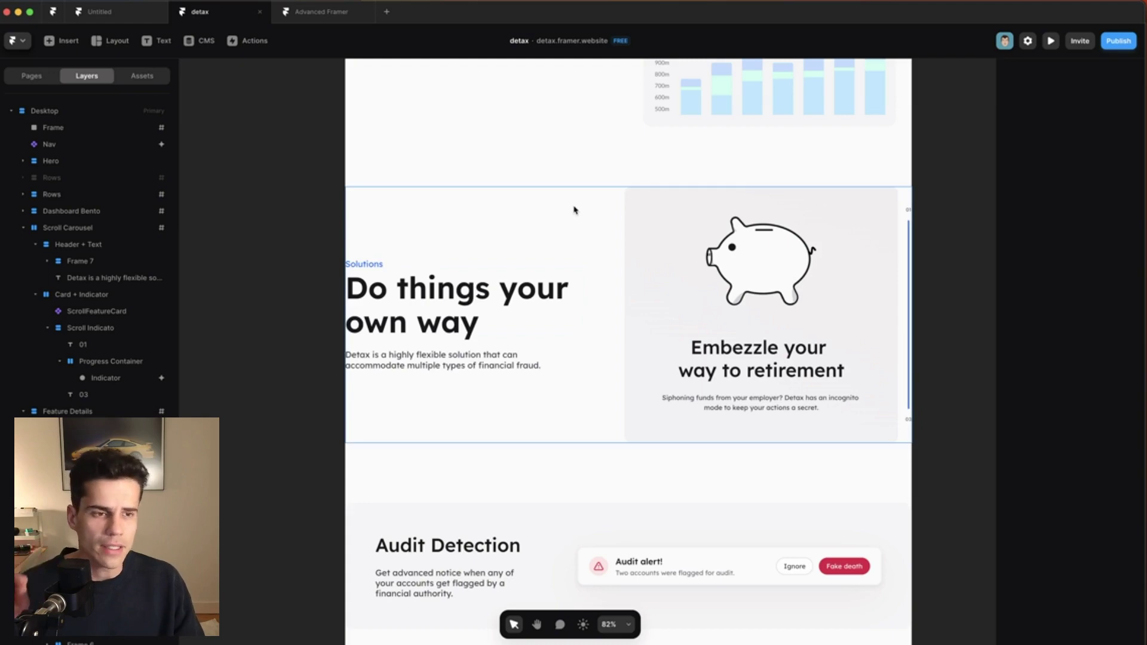
- Duplicate the ScrollFeatureCard twice inside Card + Indicator to make three cards
scroll(597, 257, down, 2)
click(623, 305)
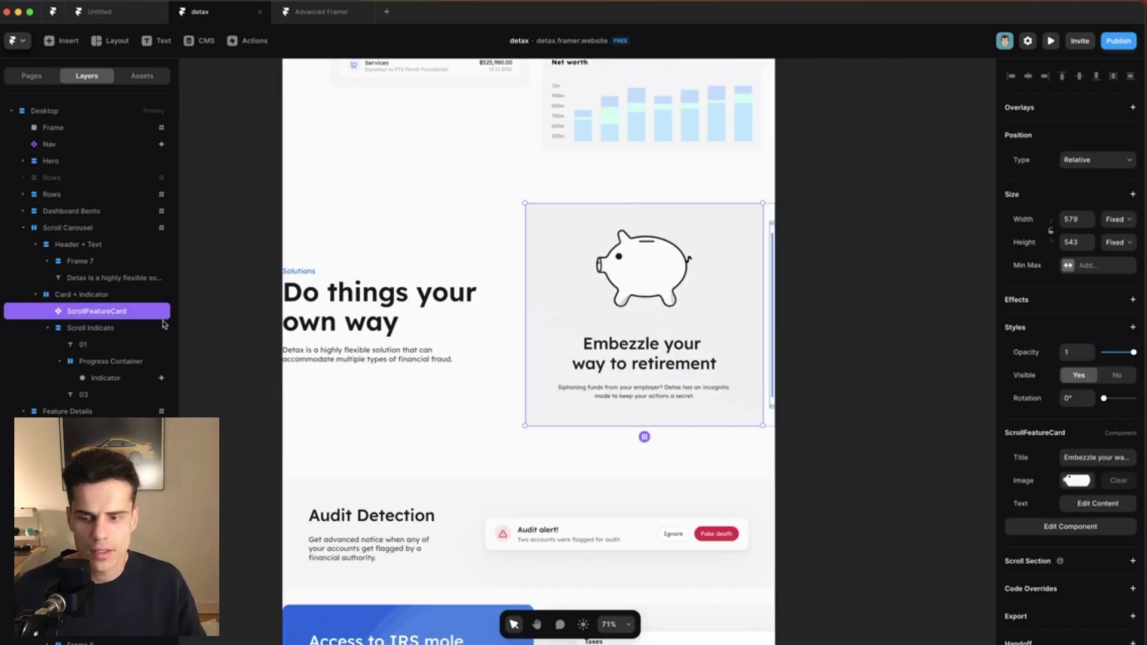
key(super+d)
key(super+d)
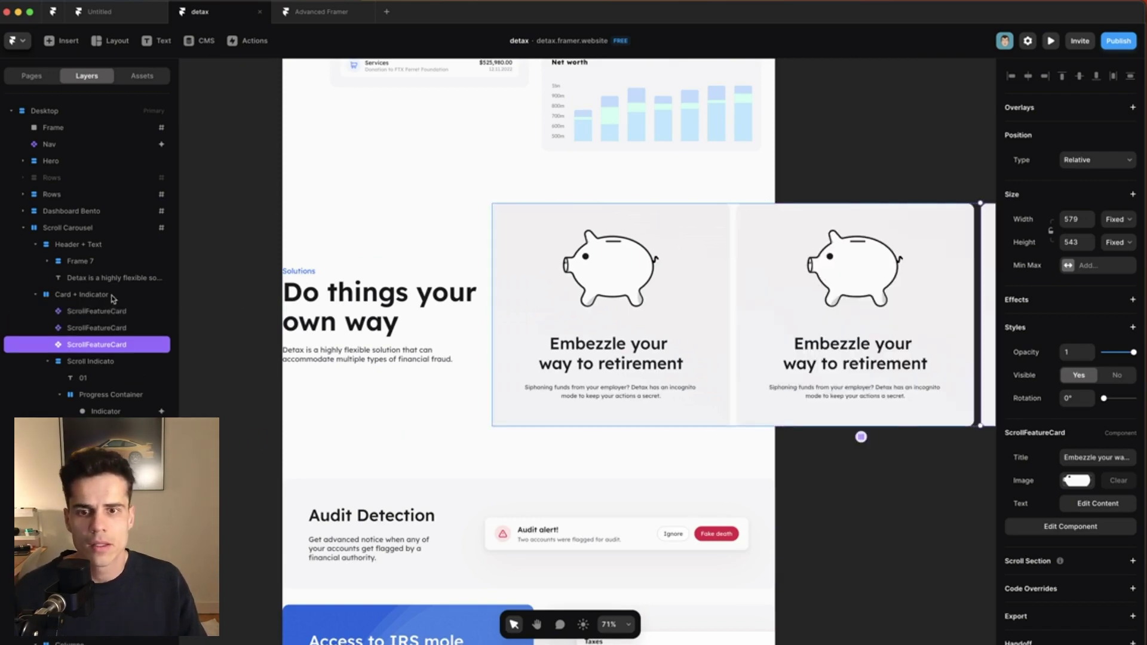
scroll(621, 303, left, 2)
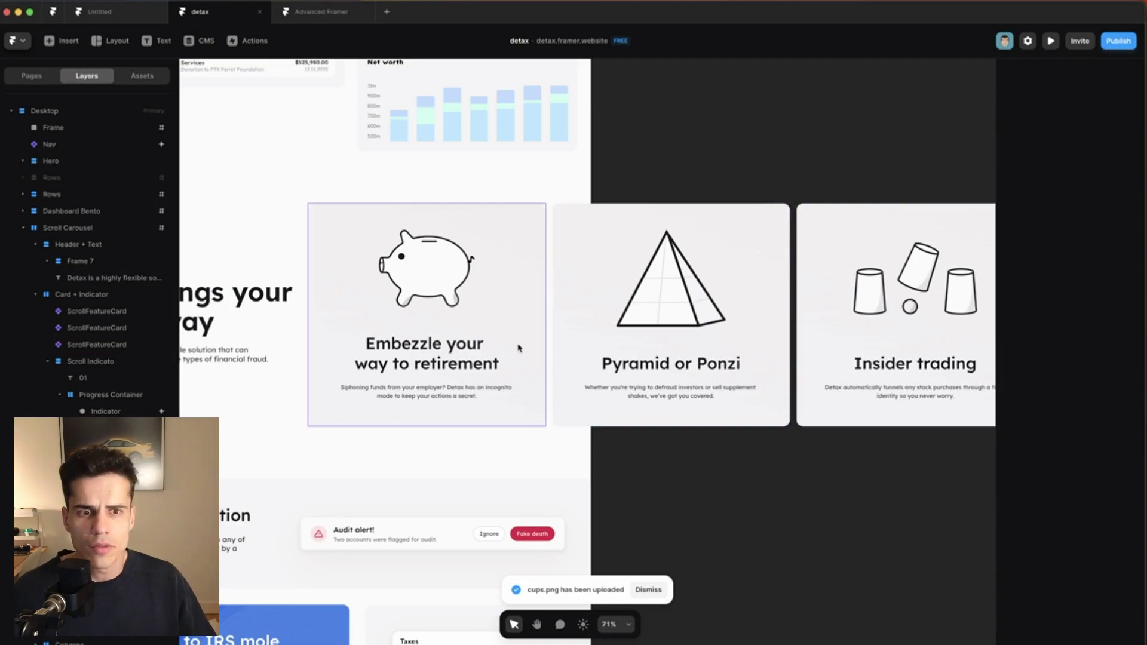
- Wrap the three ScrollFeatureCards in a stack and narrow that stack to a width of about 587
click(67, 312)
shift+click(91, 346)
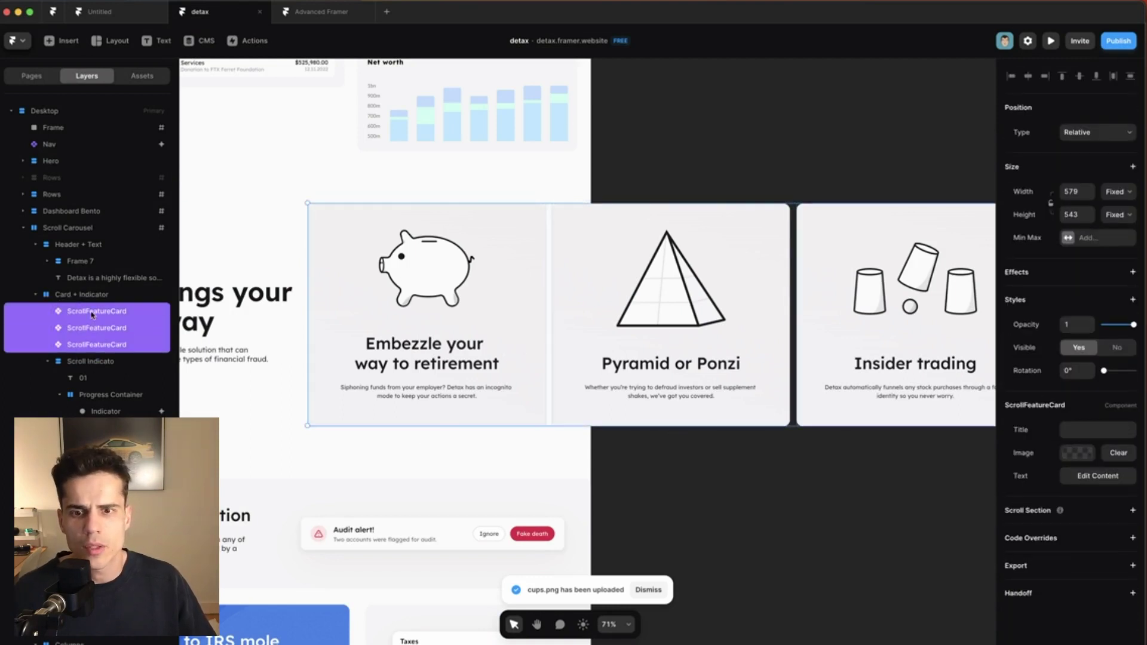
right_click(93, 314)
key(super+Return)
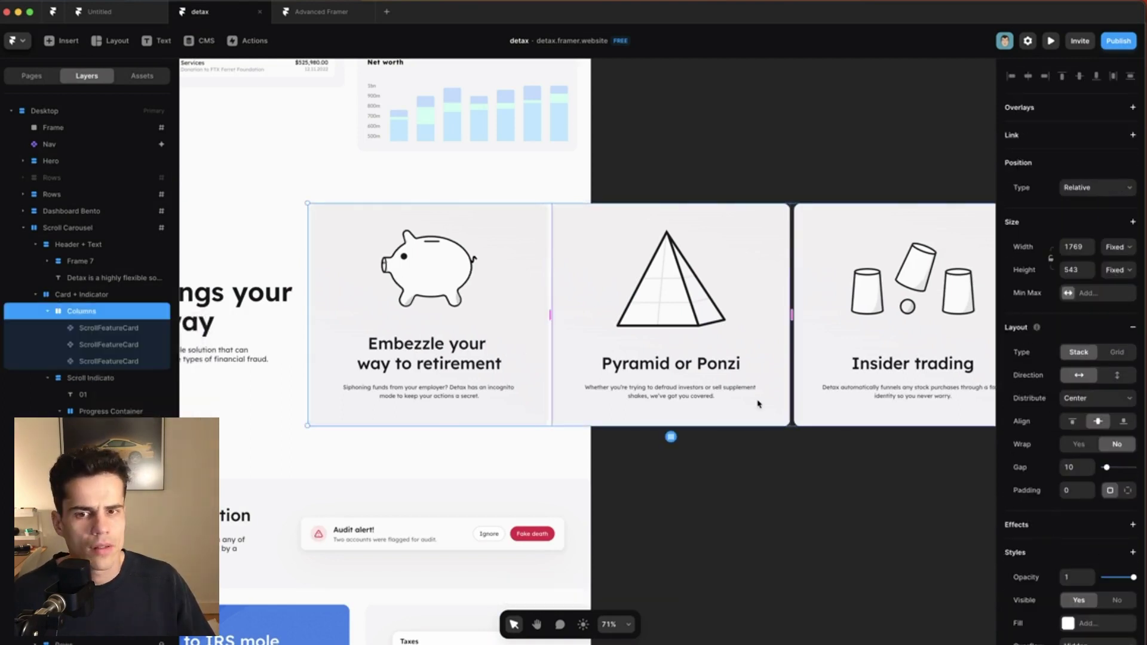
scroll(777, 402, right, 3)
drag(939, 255, 455, 300)
scroll(425, 309, up, 10)
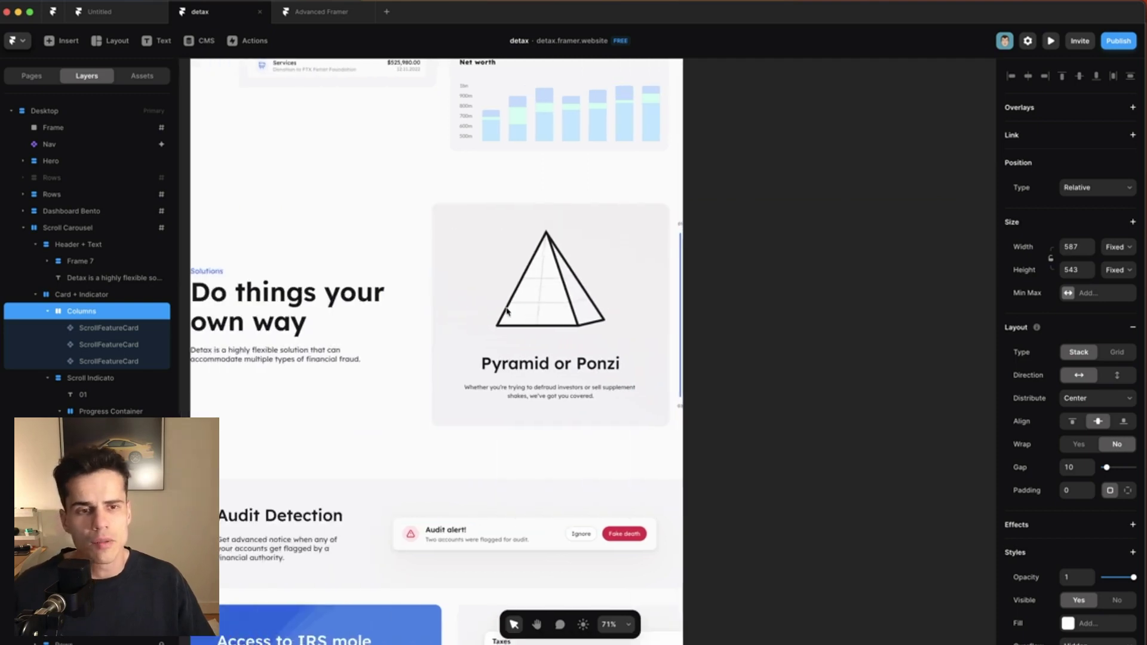
- Give all three ScrollFeatureCards absolute position and pin their left and right offsets to 0 so they overlap
scroll(497, 327, down, 5)
click(108, 327)
shift+click(116, 361)
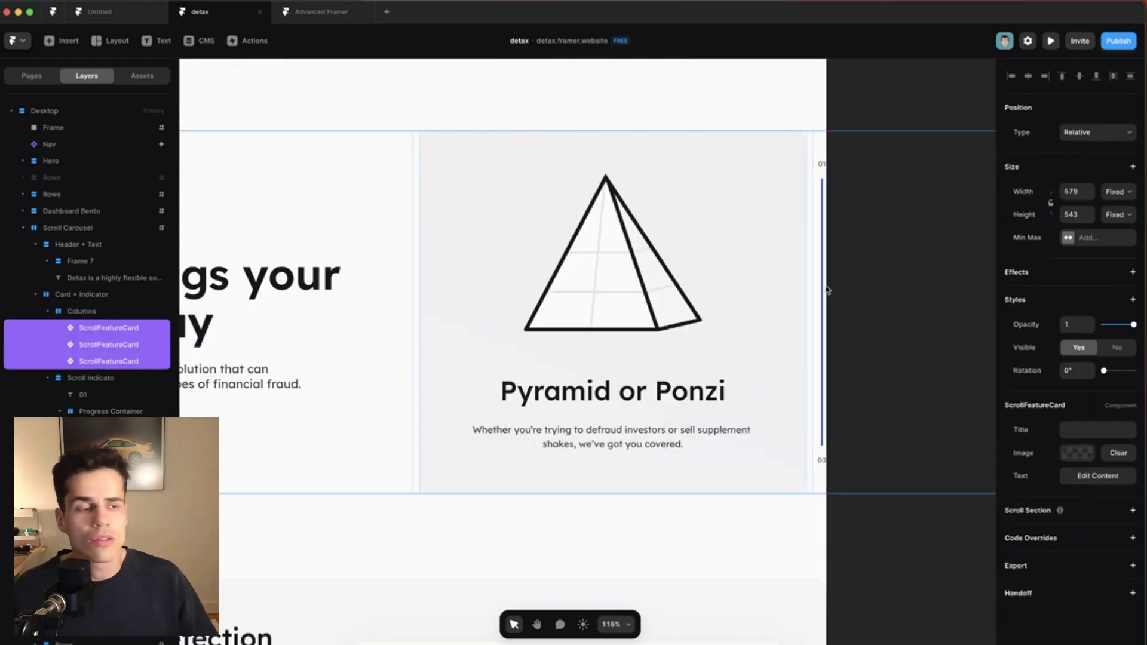
click(1077, 143)
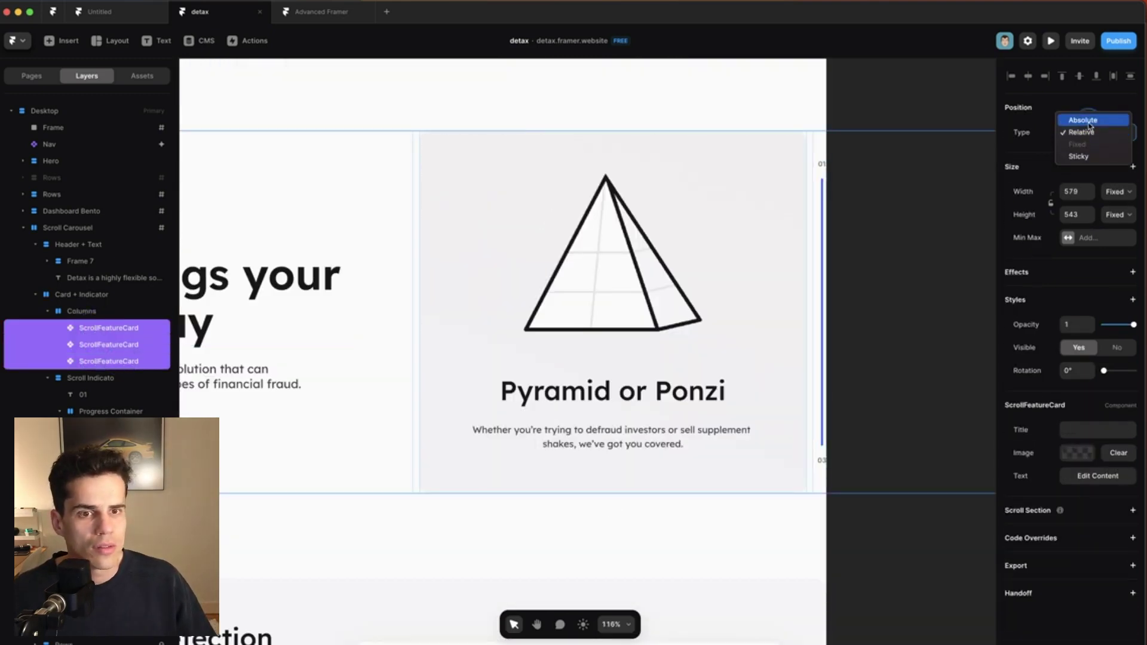
click(1088, 121)
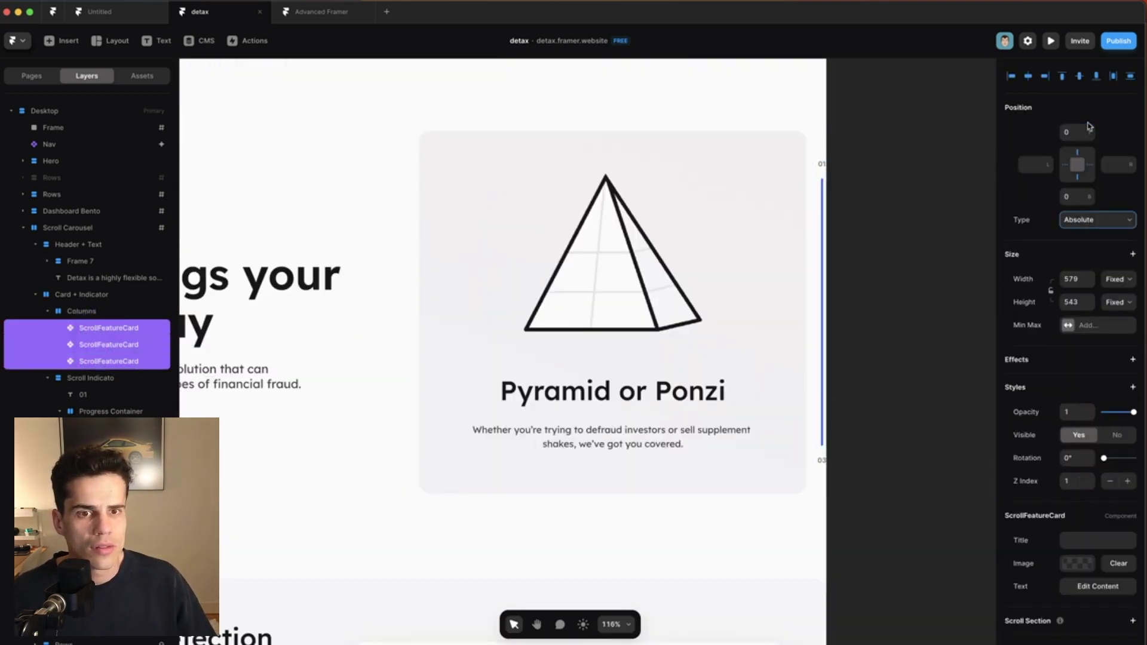
click(1038, 164)
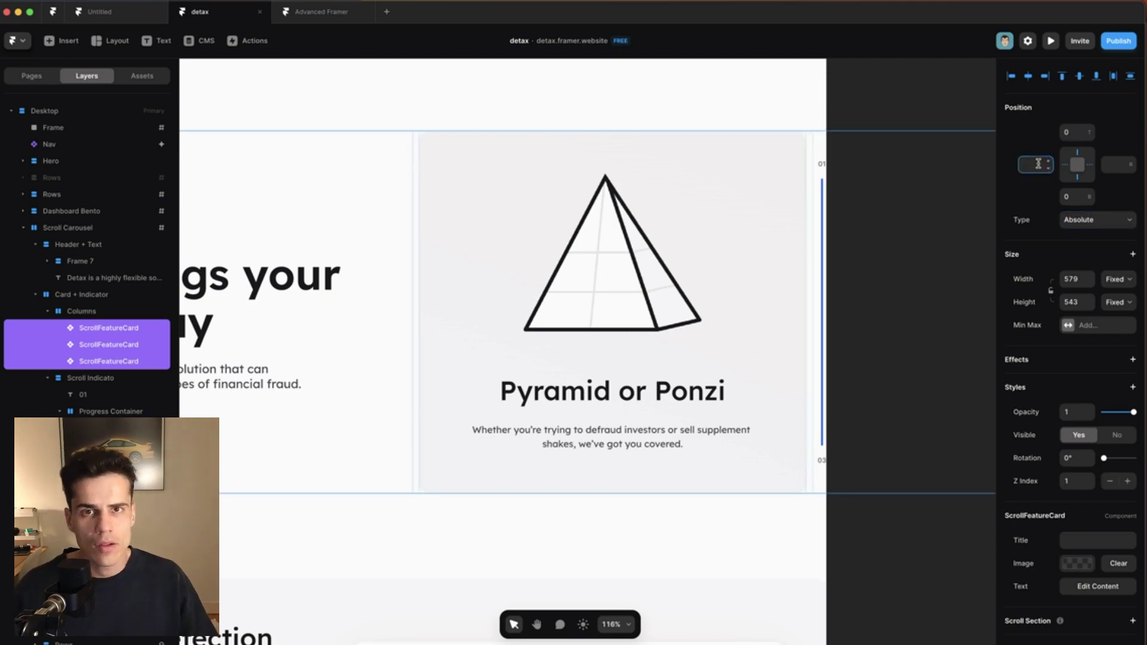
text(0)
click(1116, 162)
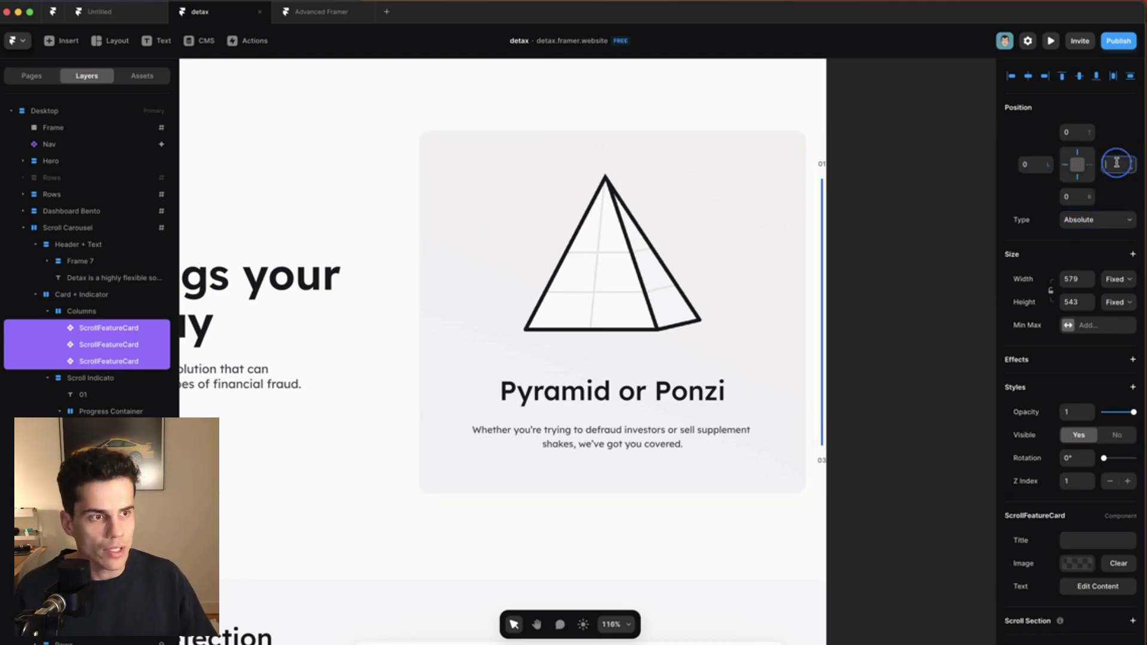
text(0)
key(Return)
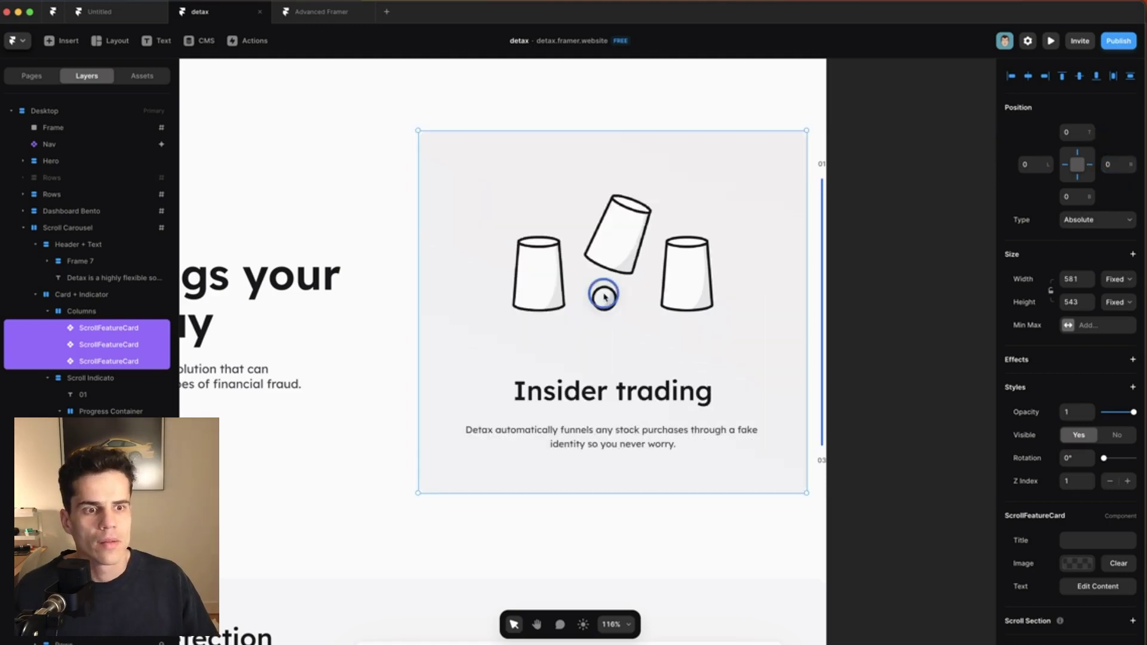
- Set the width of the Columns stack to Fit Content
click(89, 310)
click(1116, 246)
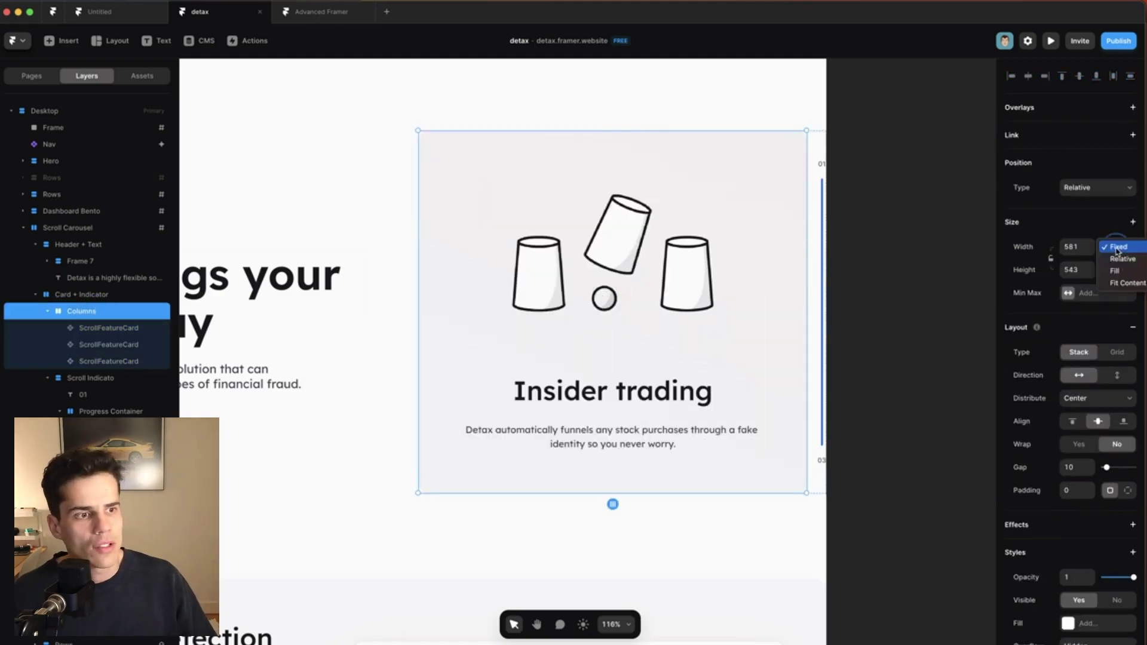
click(1125, 283)
- Try Fit Content for the height of the Columns stack and undo that change
click(1118, 270)
click(1123, 307)
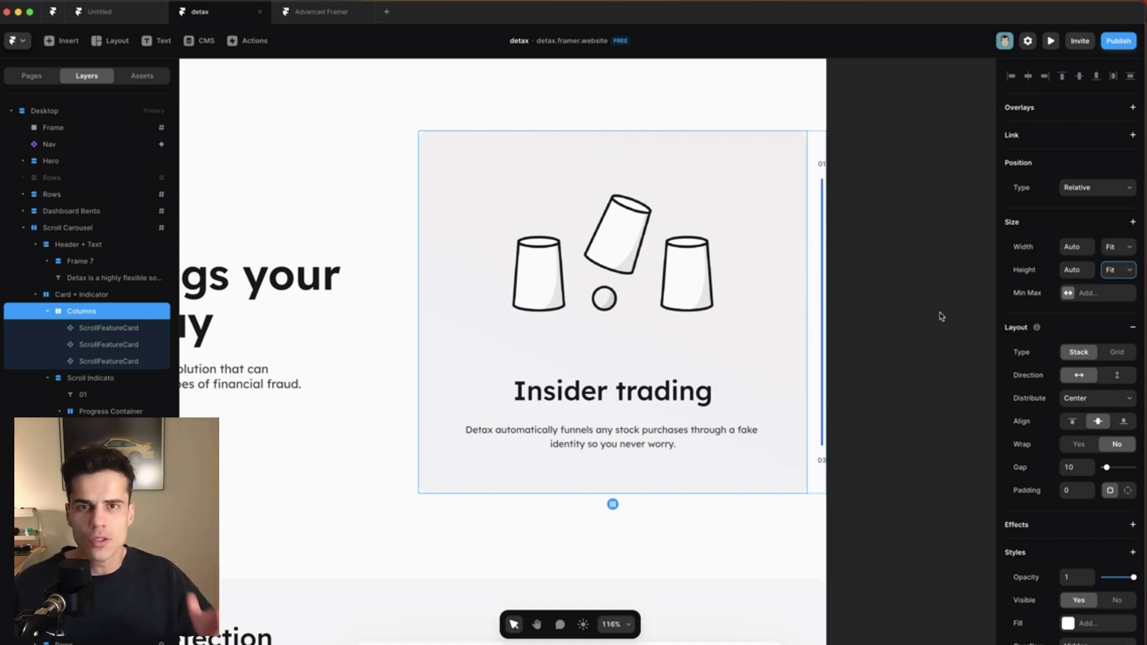
key(super+z)
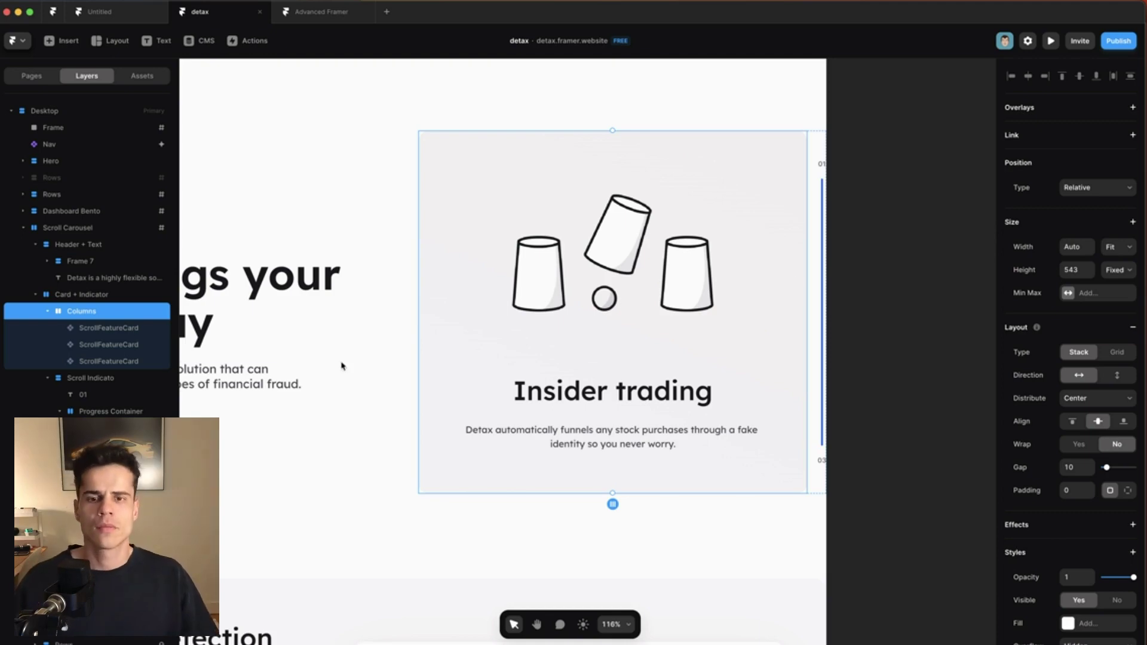
- Move the Pyramid or Ponzi card below the Insider trading card in the Columns layer order
click(62, 362)
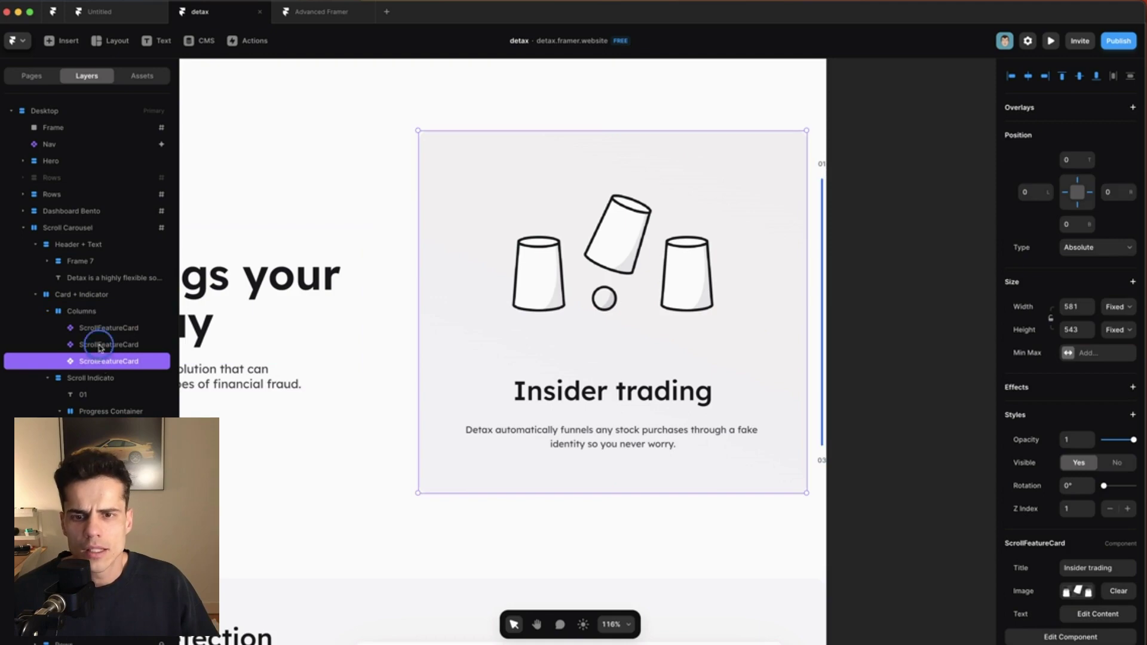
drag(111, 345, 114, 369)
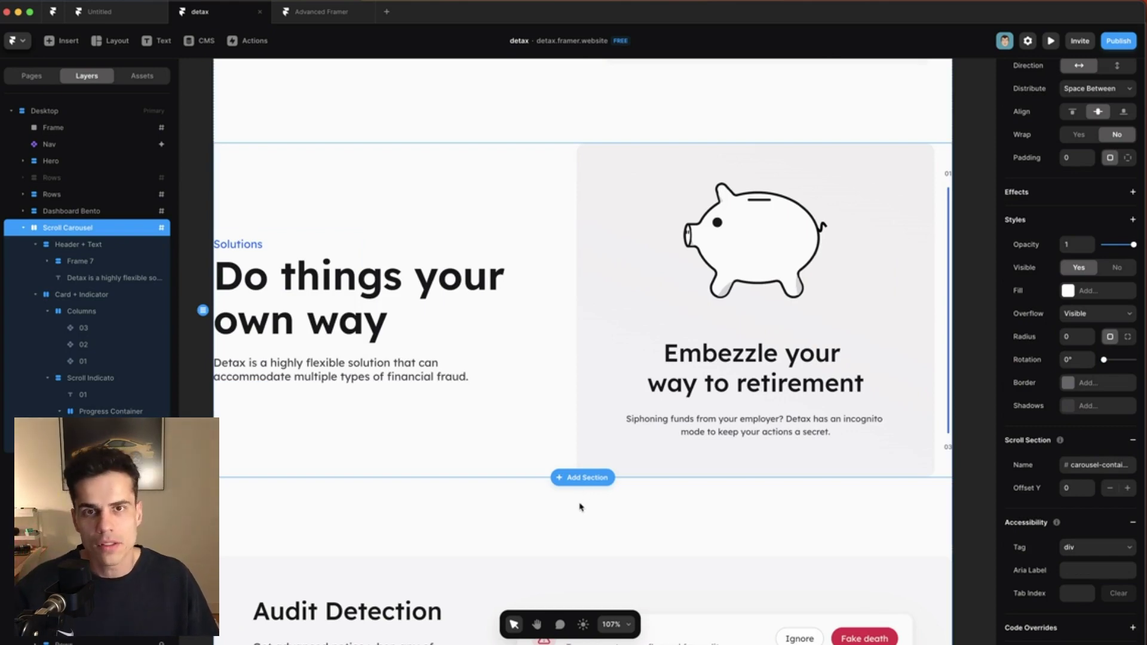
- Switch to Figma to study the position:sticky diagrams for parent in view, docked and out of view, and return to Framer with the selection cleared
click(501, 530)
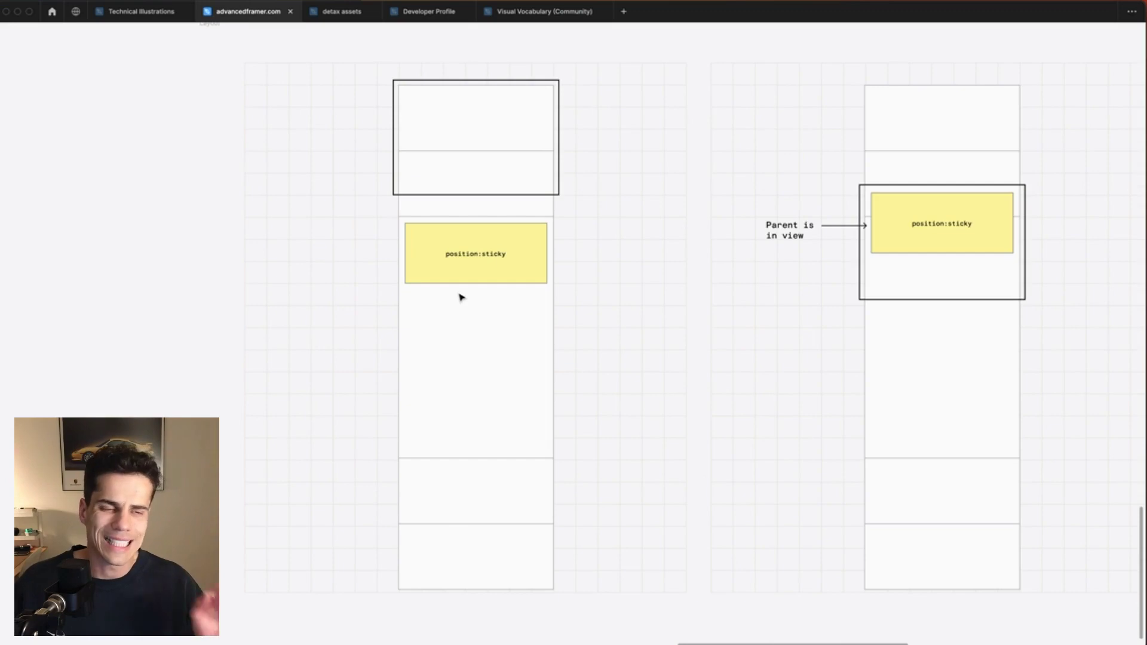
scroll(461, 297, up, 1)
click(468, 554)
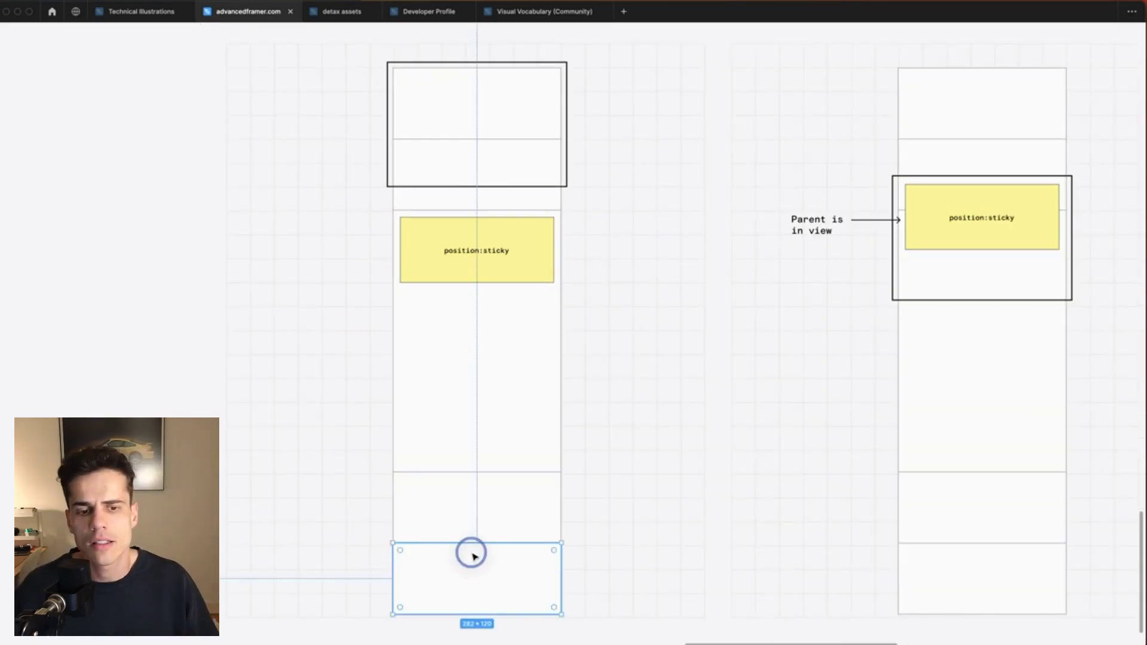
click(482, 384)
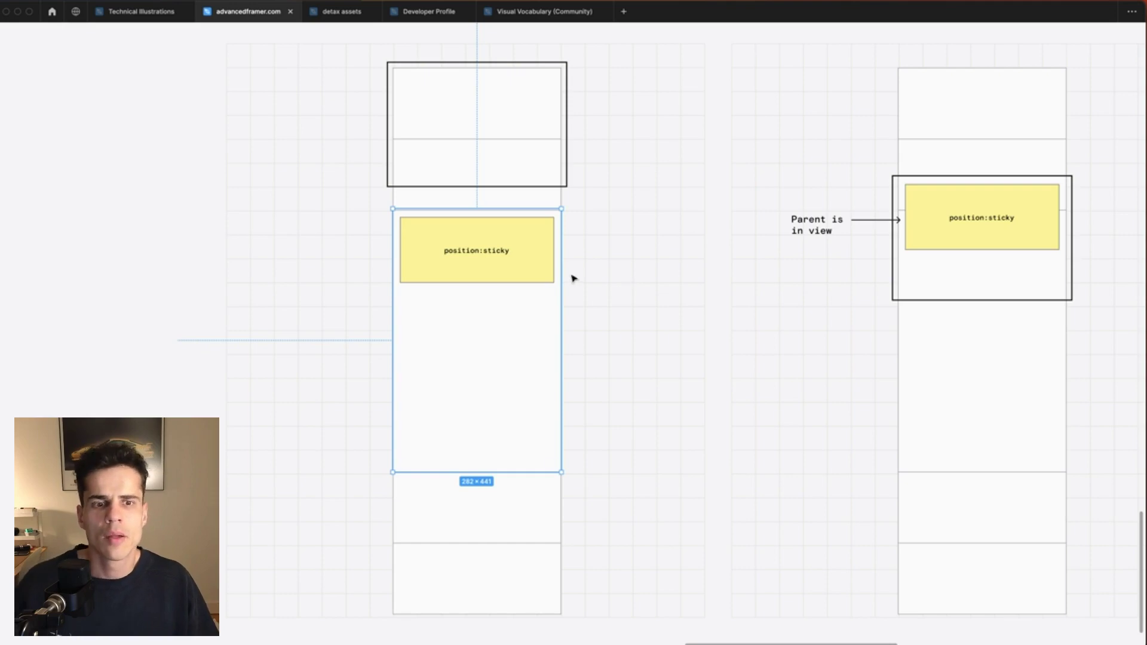
click(525, 259)
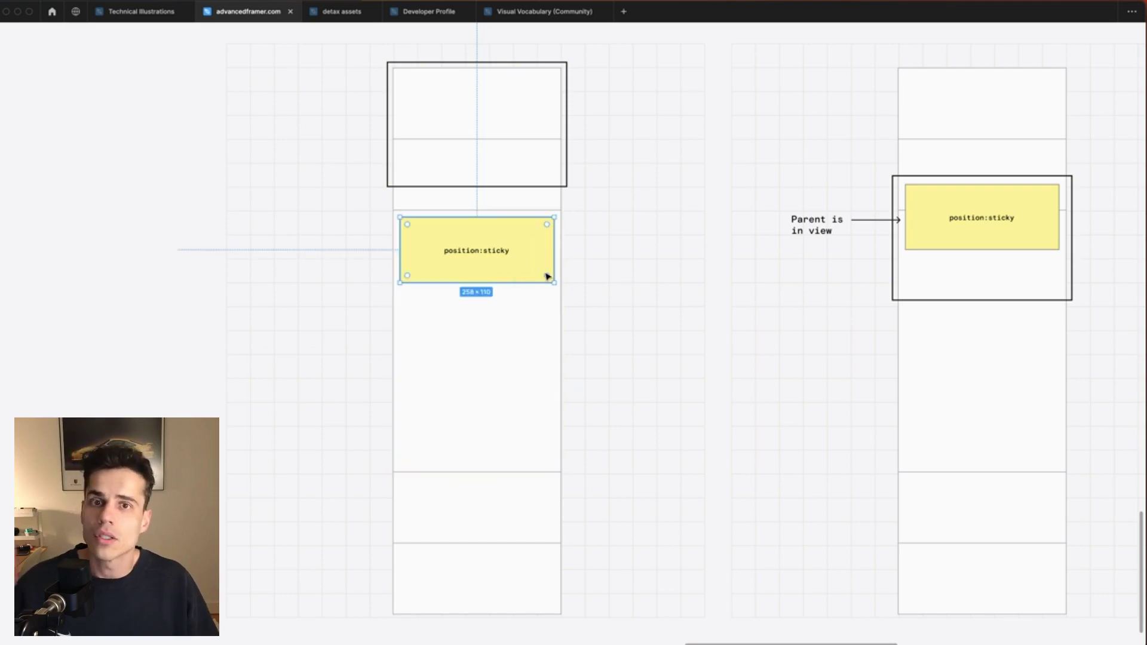
click(455, 186)
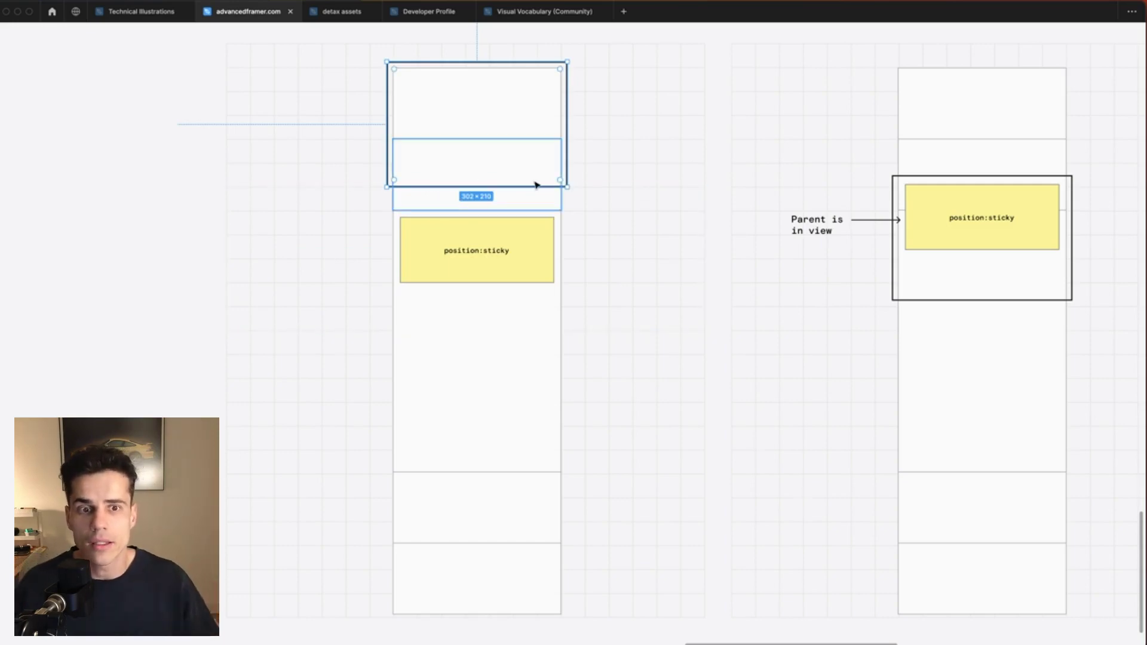
scroll(536, 185, right, 10)
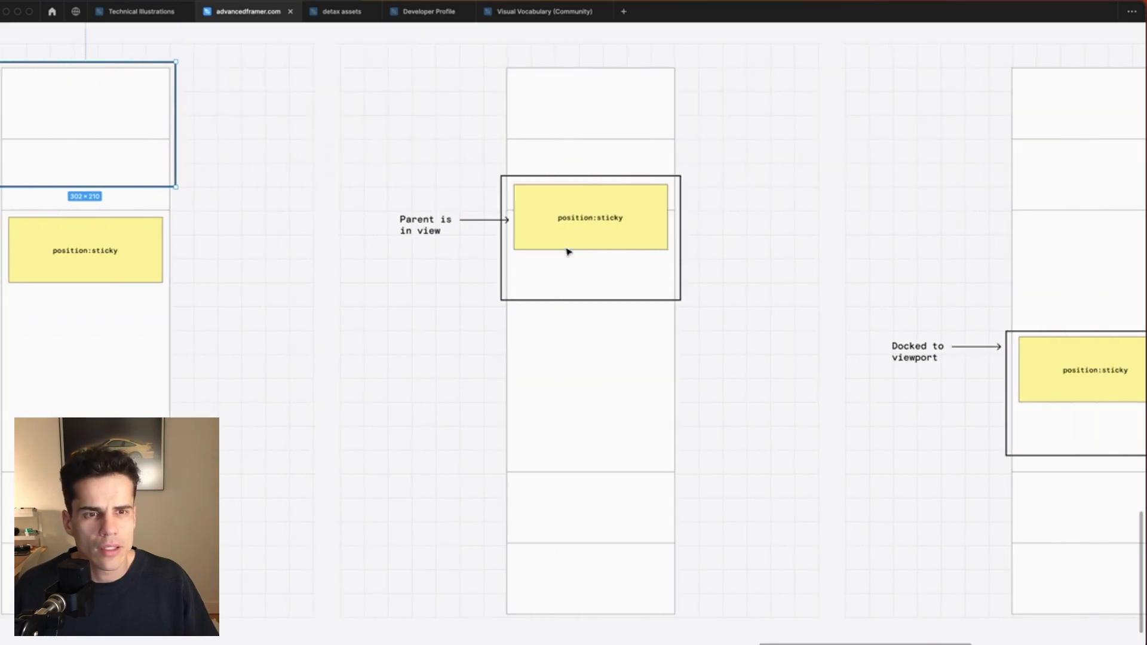
click(559, 428)
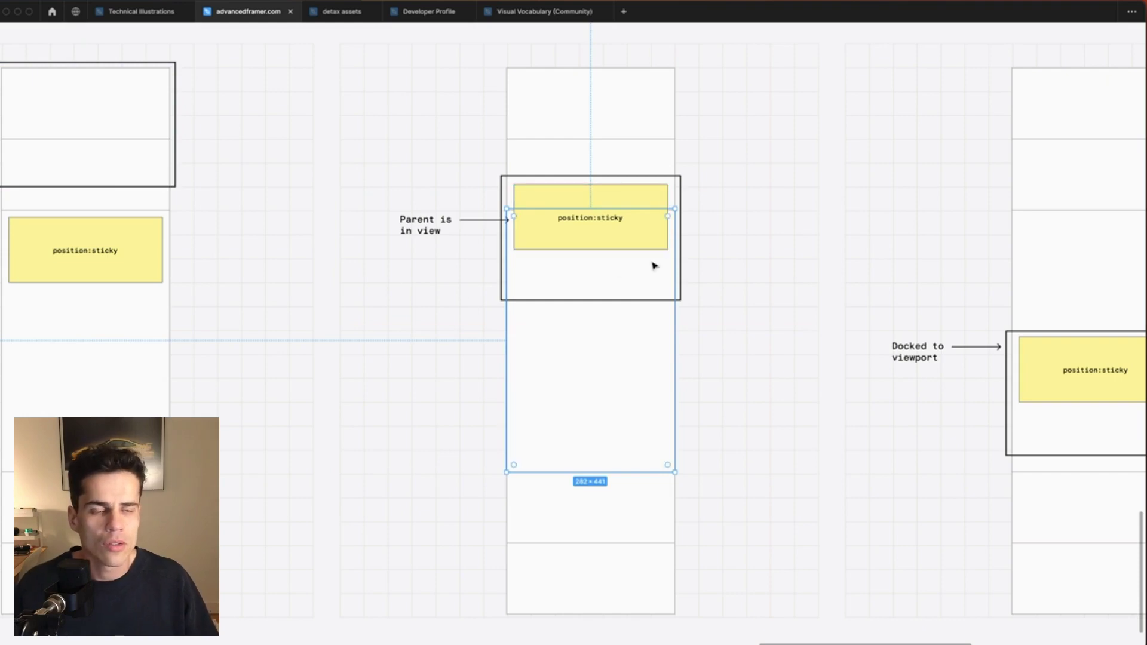
click(709, 250)
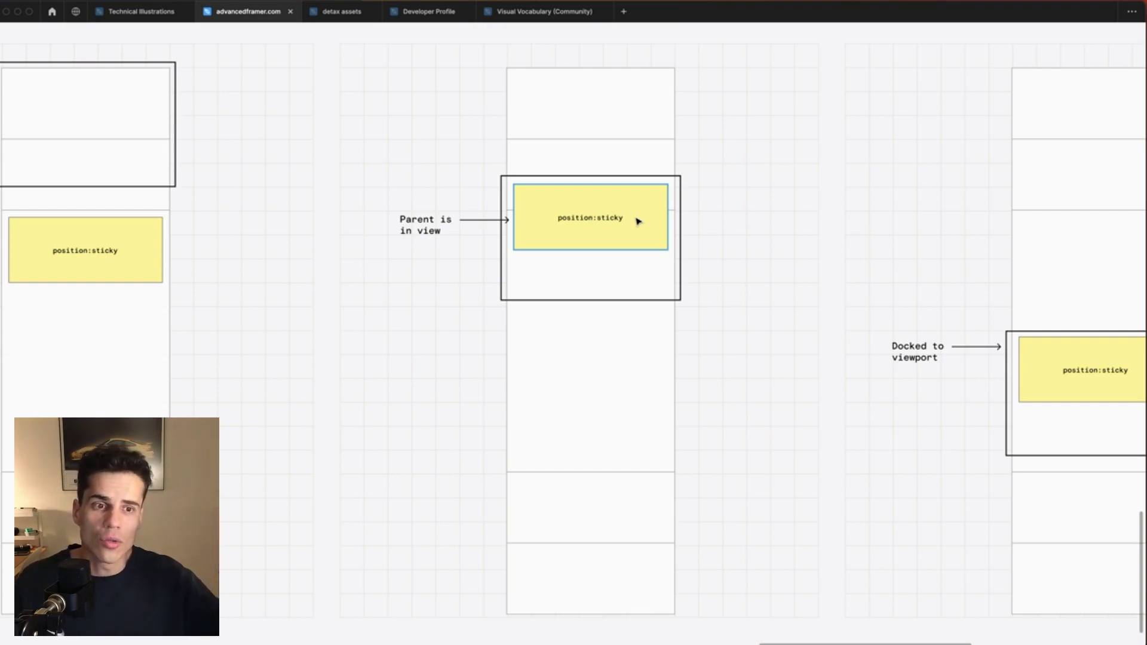
scroll(638, 221, right, 10)
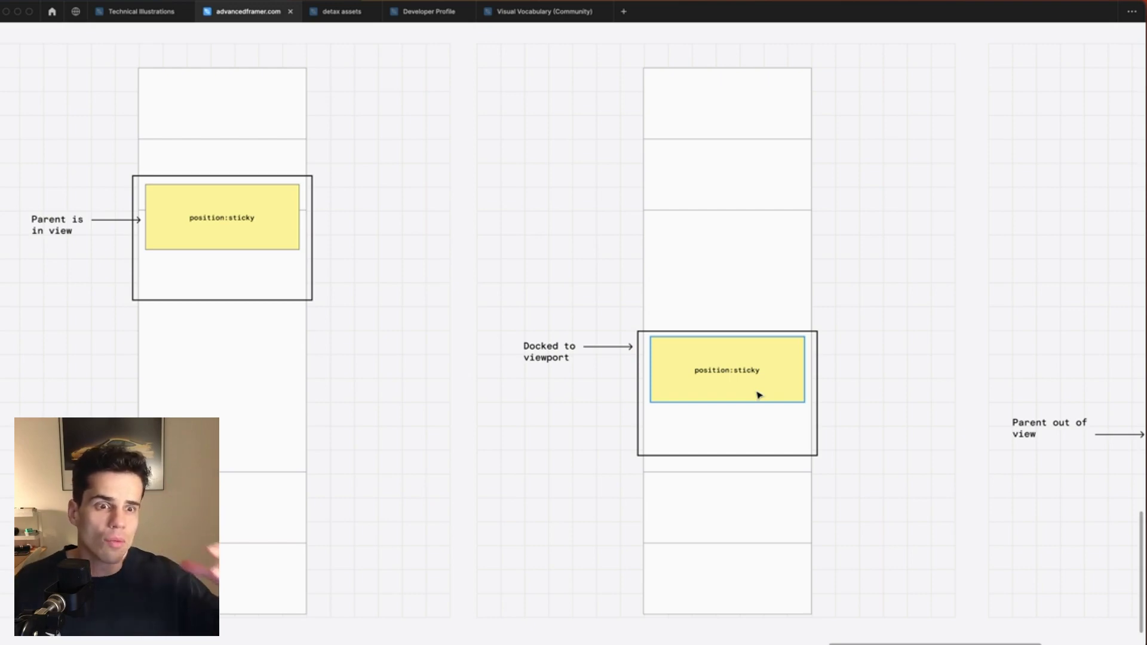
scroll(826, 415, right, 3)
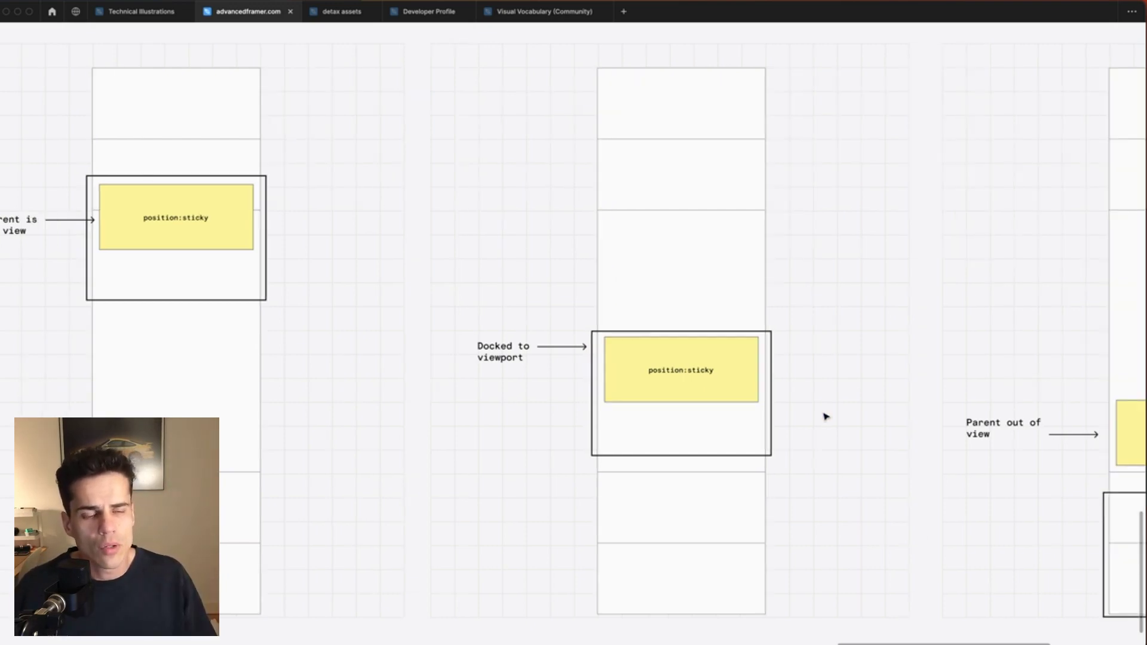
scroll(827, 416, right, 20)
click(827, 322)
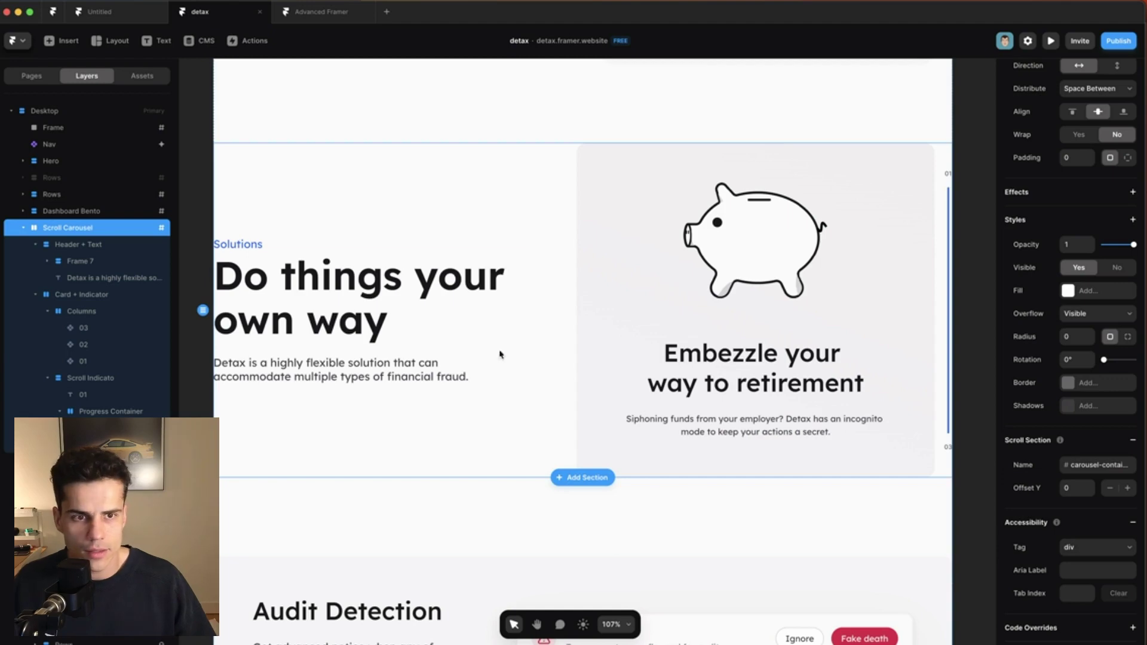
click(986, 302)
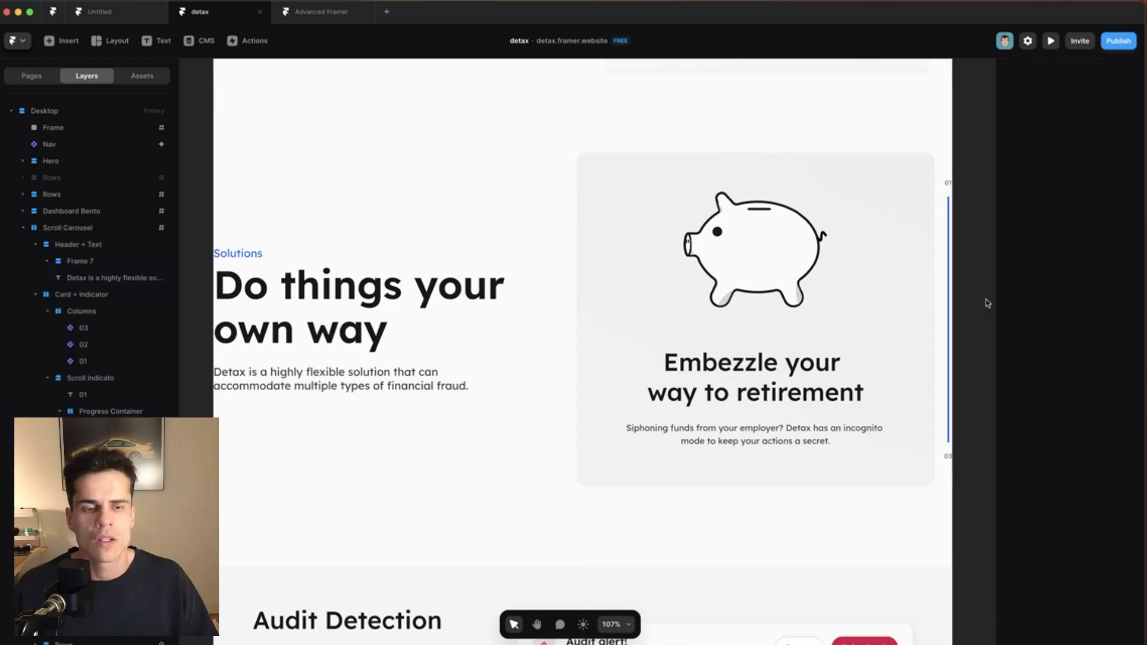
- Size the Scroll Carousel section's height by Viewport and set it to 400vh
click(555, 324)
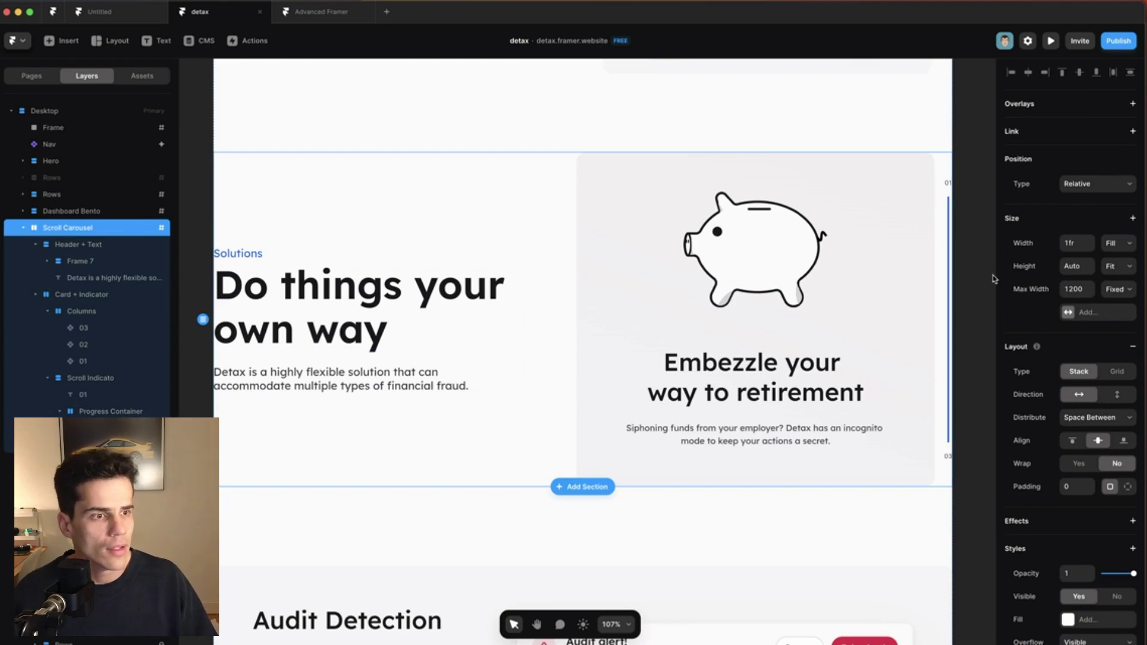
click(1128, 273)
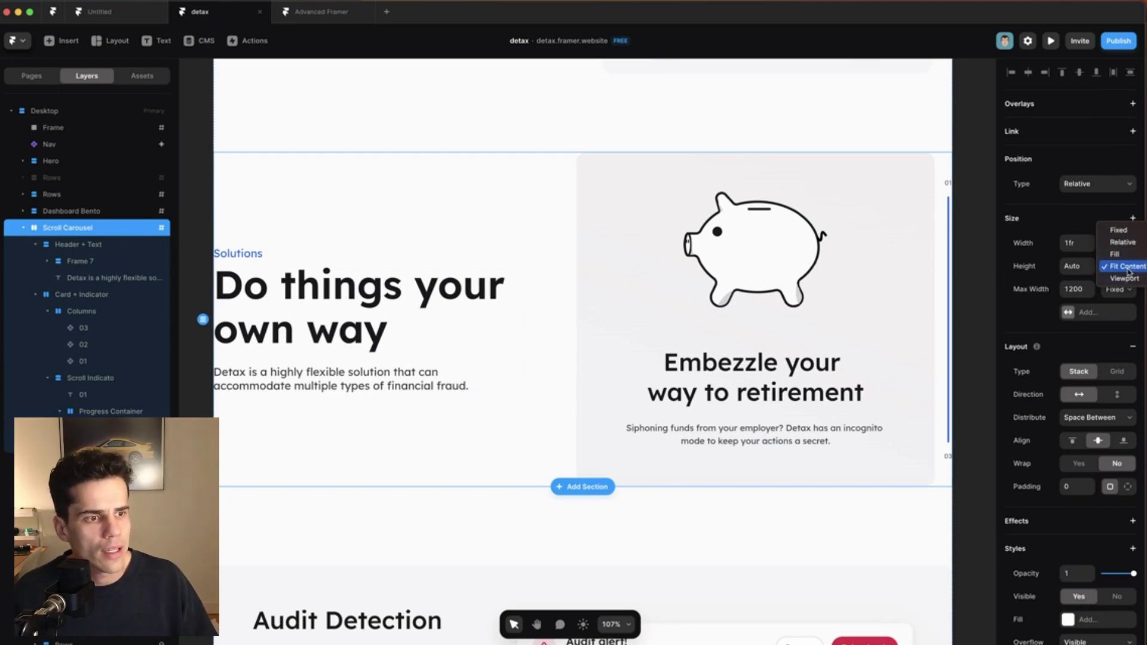
click(1117, 277)
click(1077, 267)
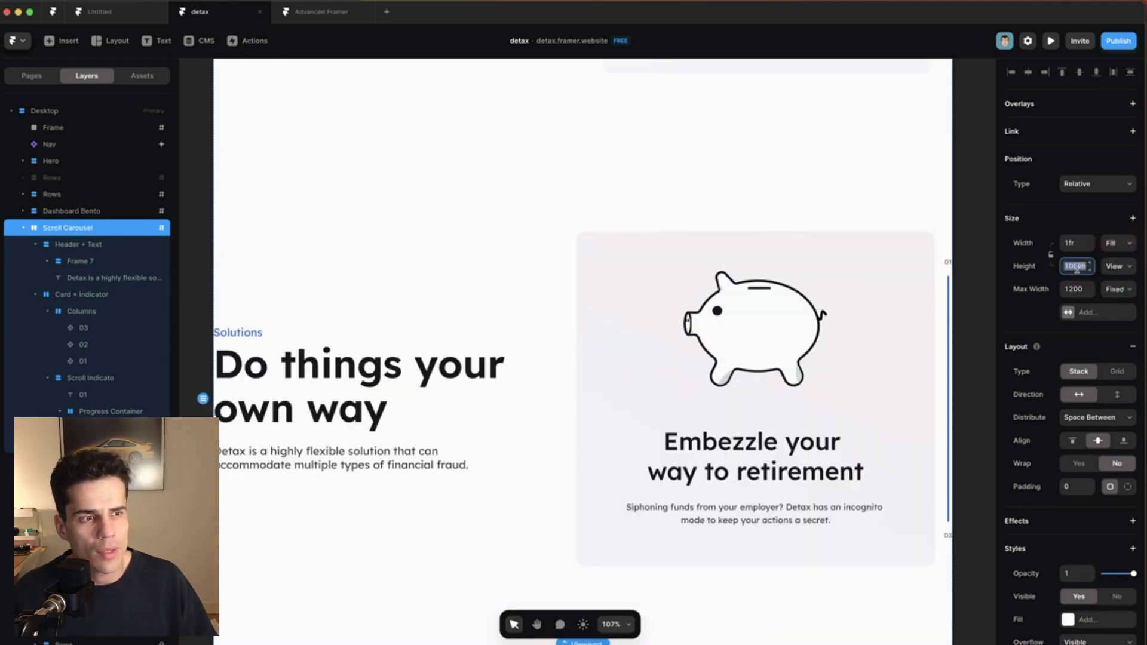
text(40)
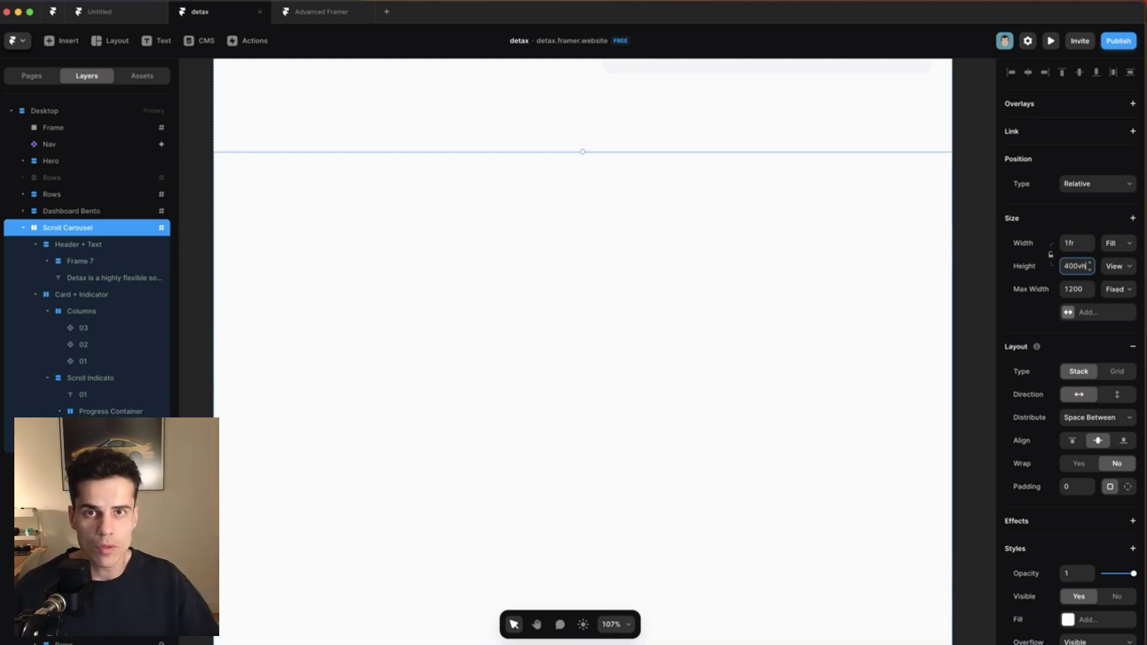
- Change the fill of the Scroll Carousel section to a solid red, #EF6B6B
scroll(816, 337, down, 3)
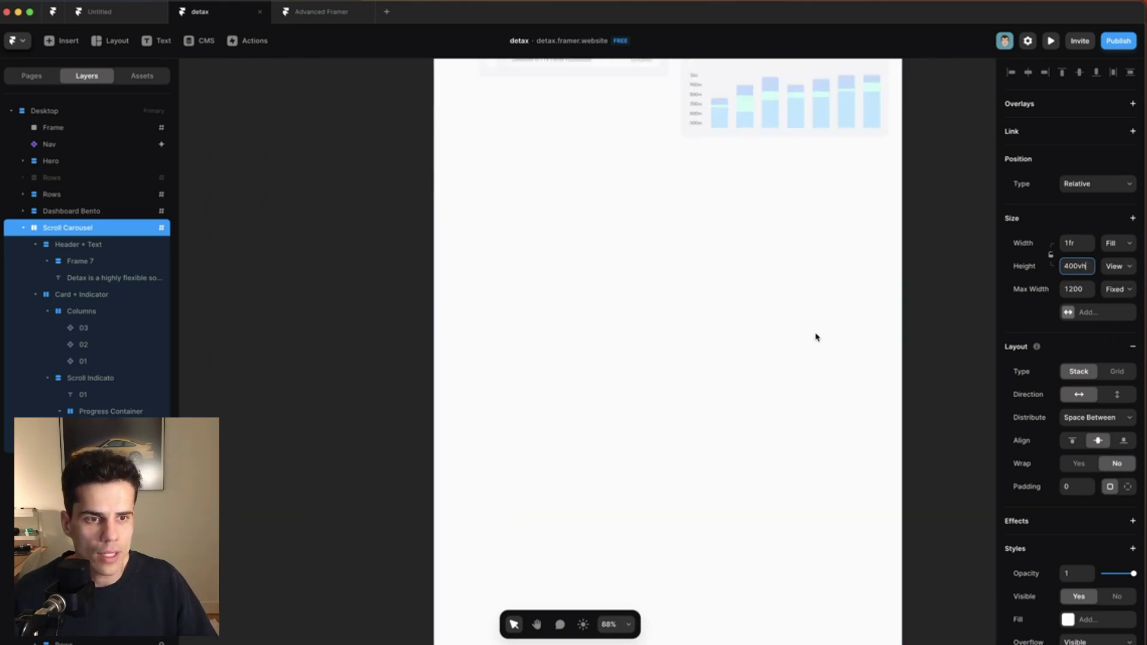
scroll(816, 338, down, 5)
scroll(816, 337, down, 5)
scroll(819, 395, up, 2)
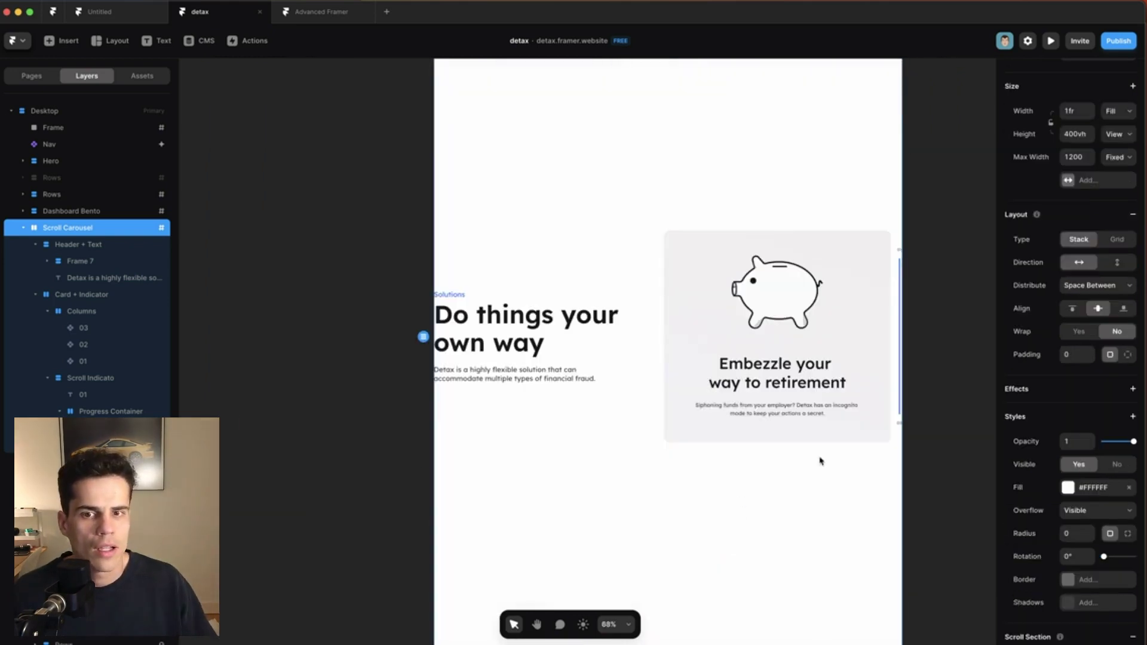
click(1067, 488)
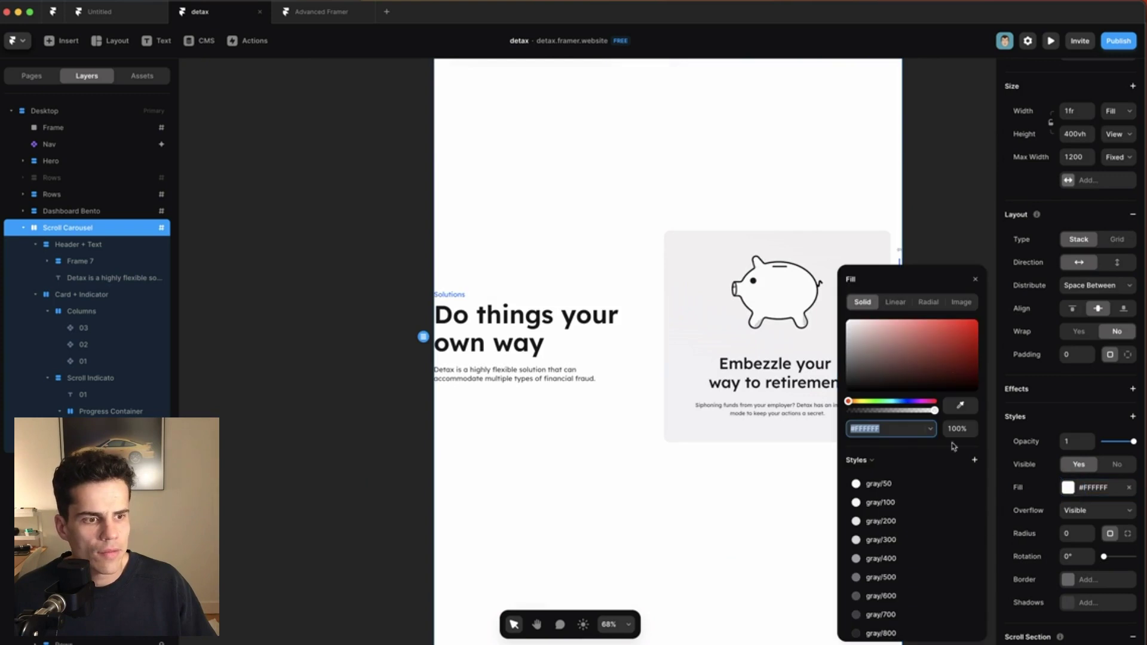
mouse_move(939, 333)
mouse_down()
mouse_move(962, 329)
mouse_move(919, 326)
mouse_up()
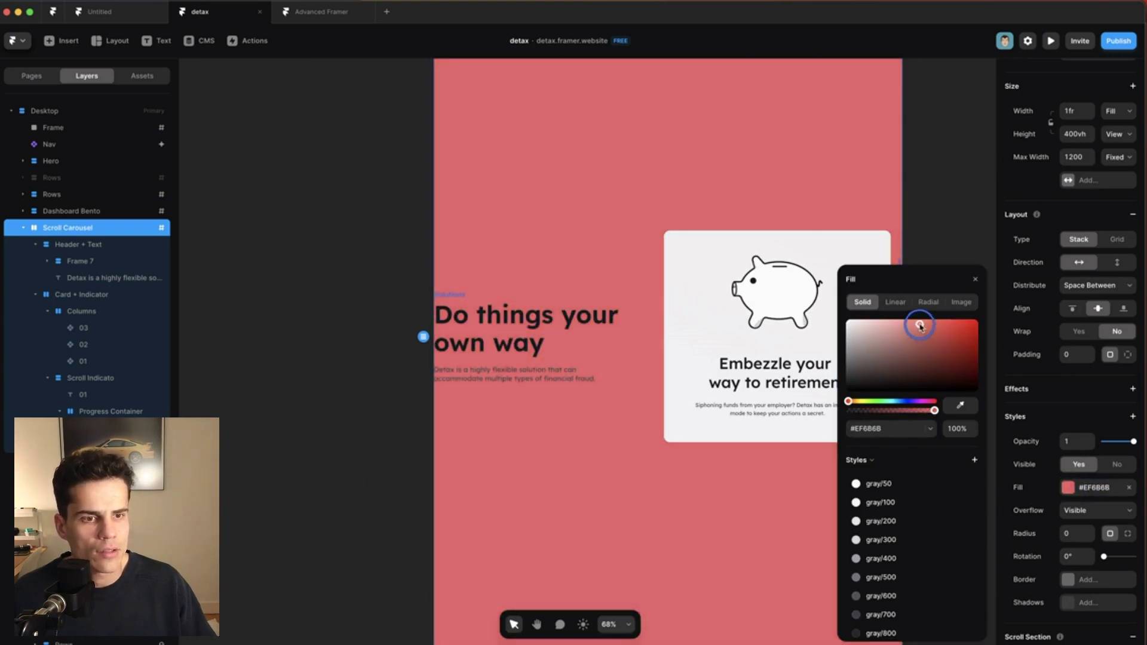
click(937, 176)
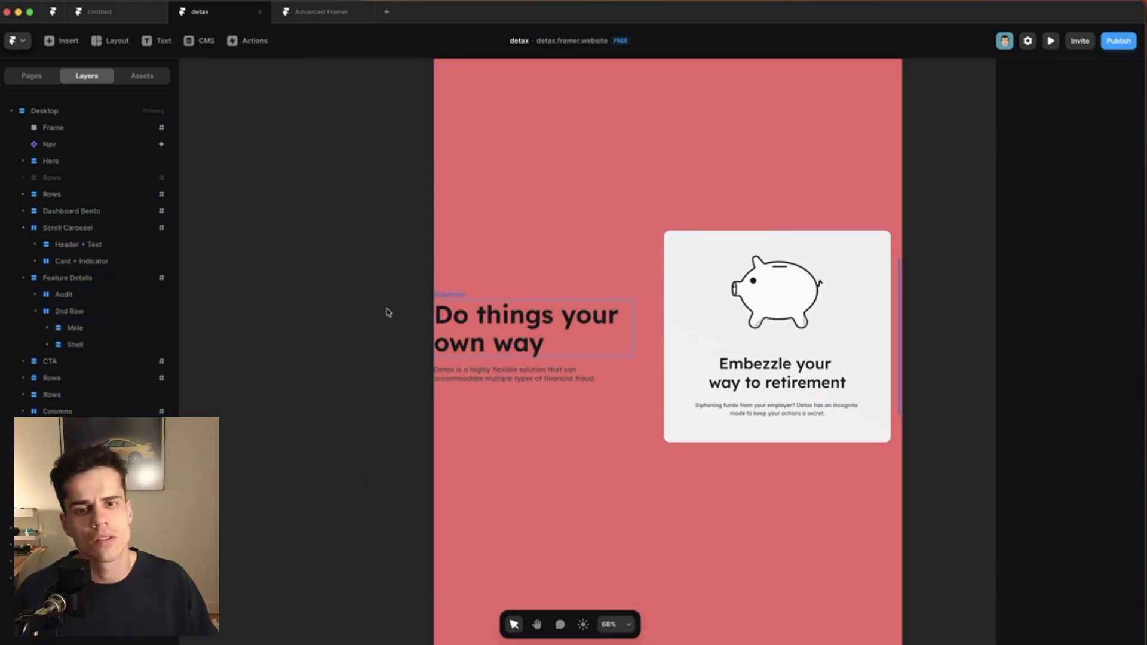
- Wrap Header + Text and Card + Indicator together in a new stack and distribute its contents with Space Between
click(95, 245)
shift+click(100, 263)
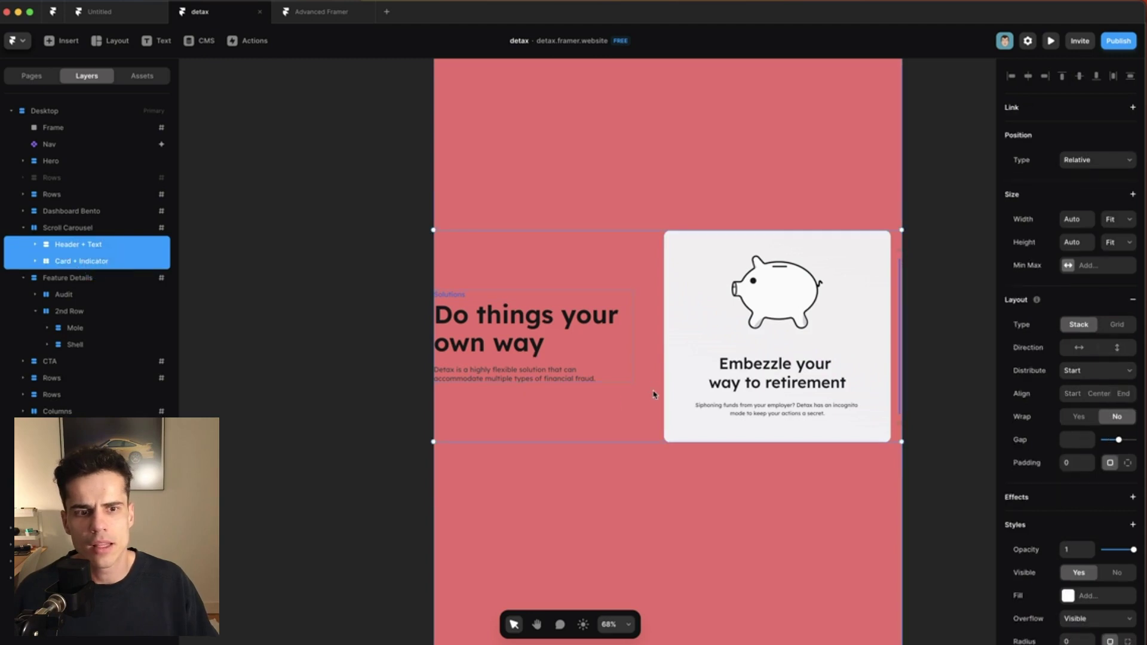
right_click(122, 254)
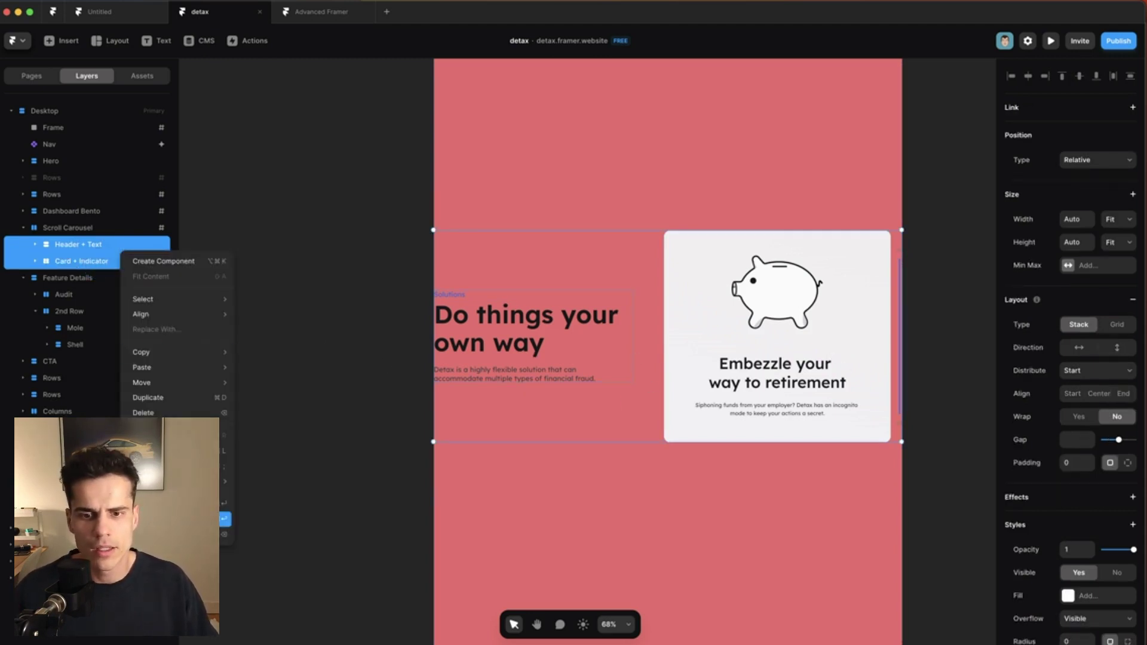
click(179, 518)
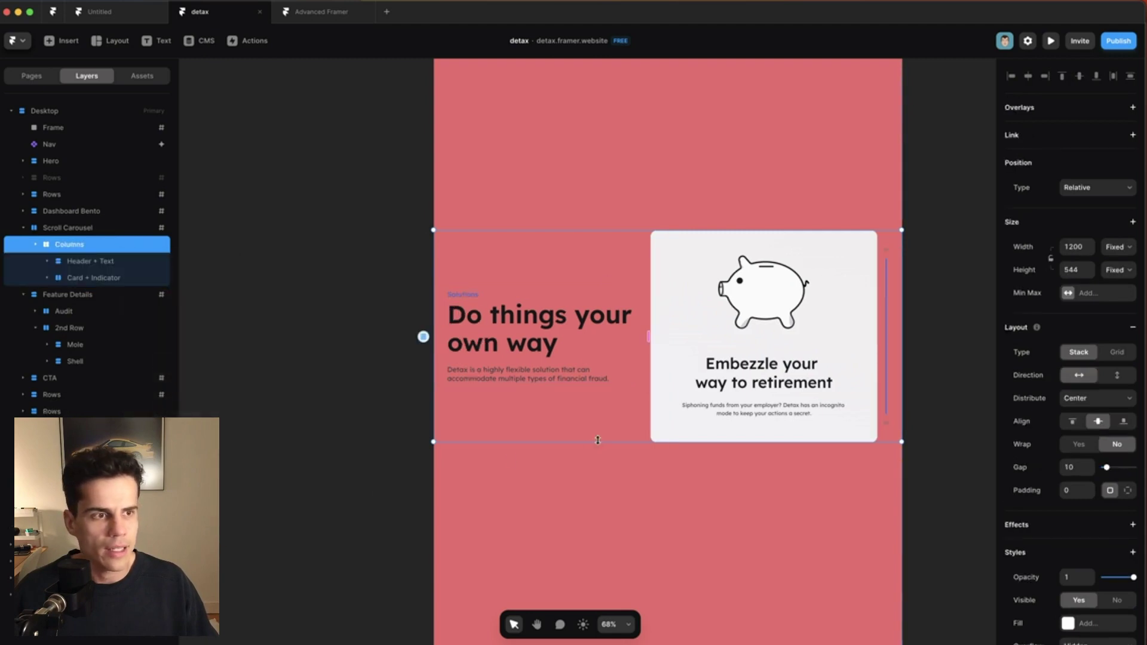
click(1107, 405)
key(Escape)
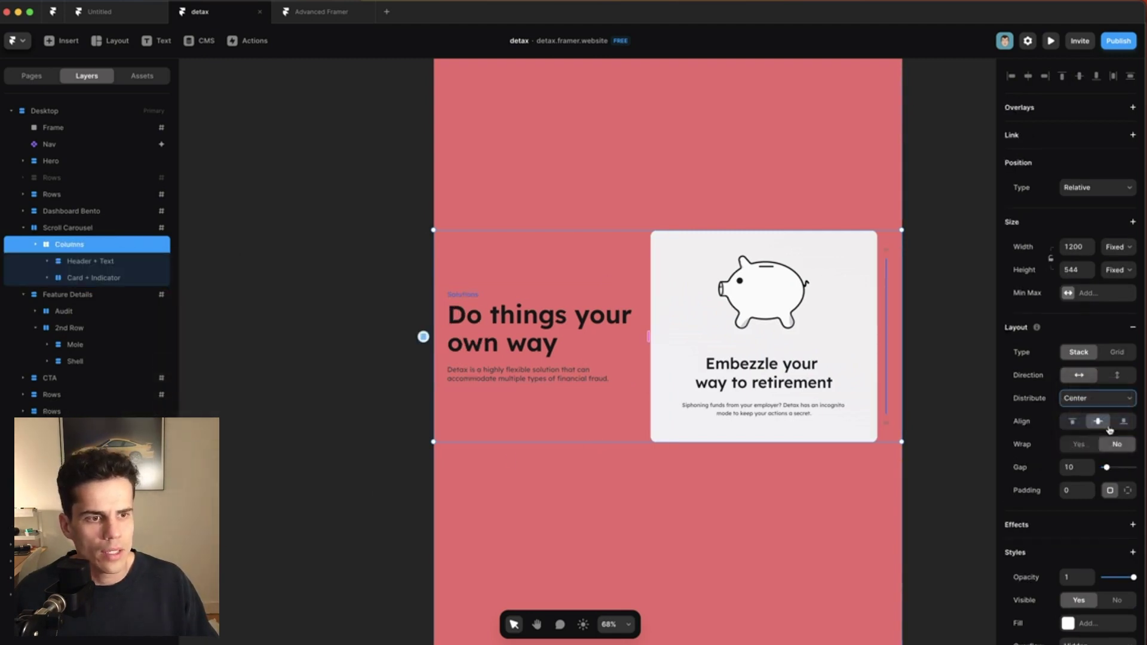
- Set the new Columns stack's width to Fill and its height to Viewport at 100vh
click(1117, 247)
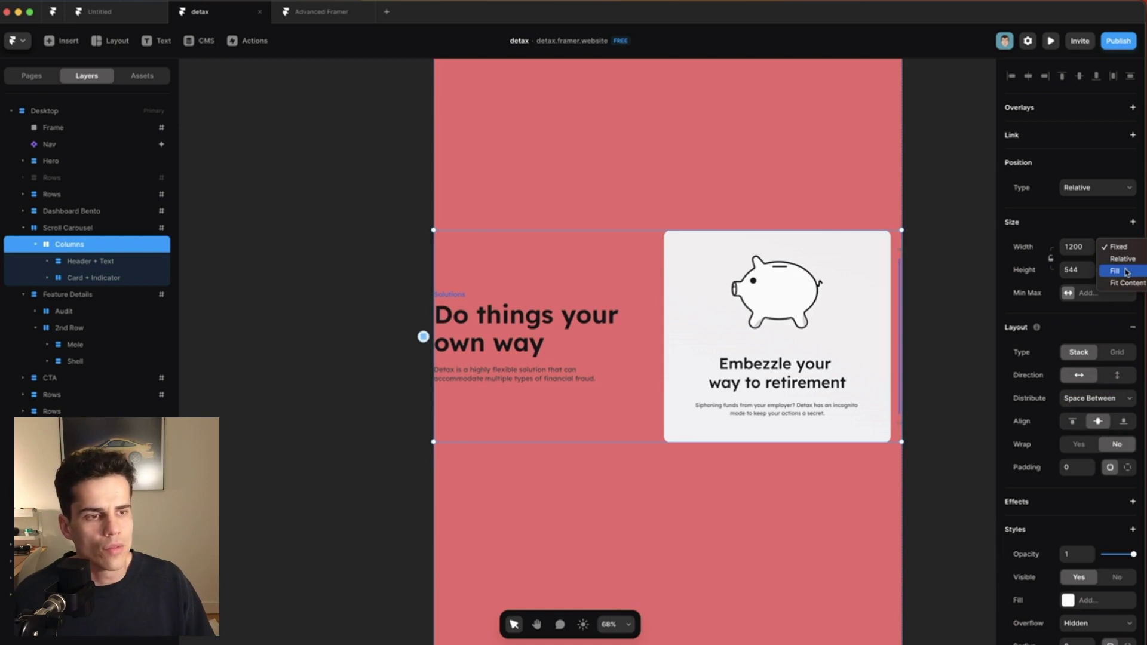
click(1126, 273)
click(1127, 272)
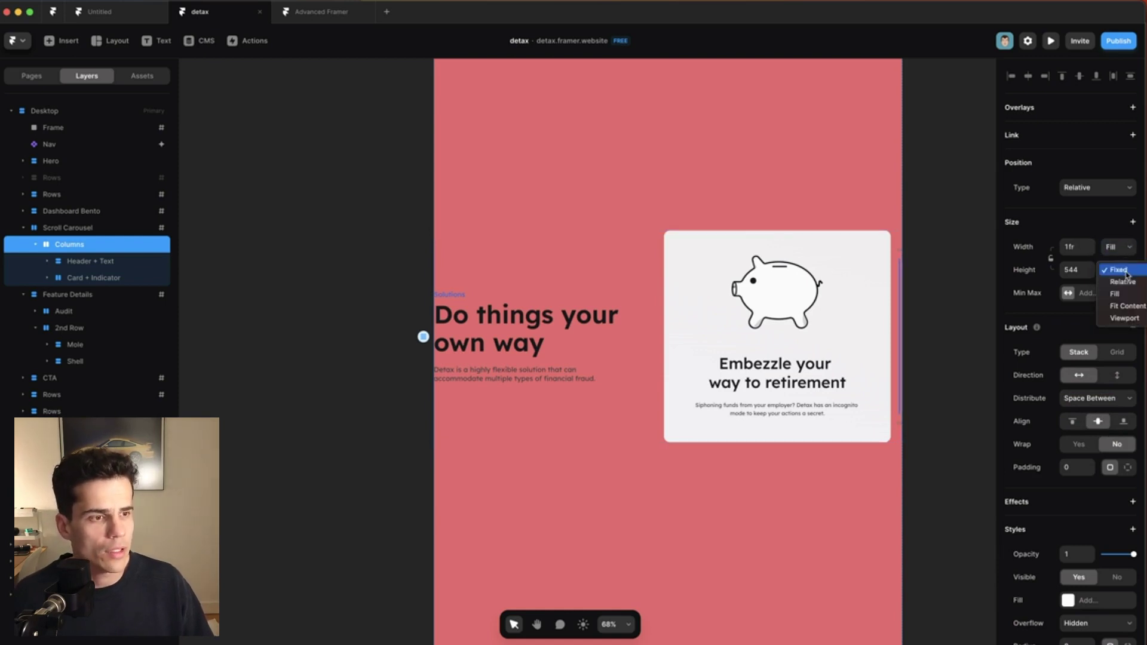
click(1126, 319)
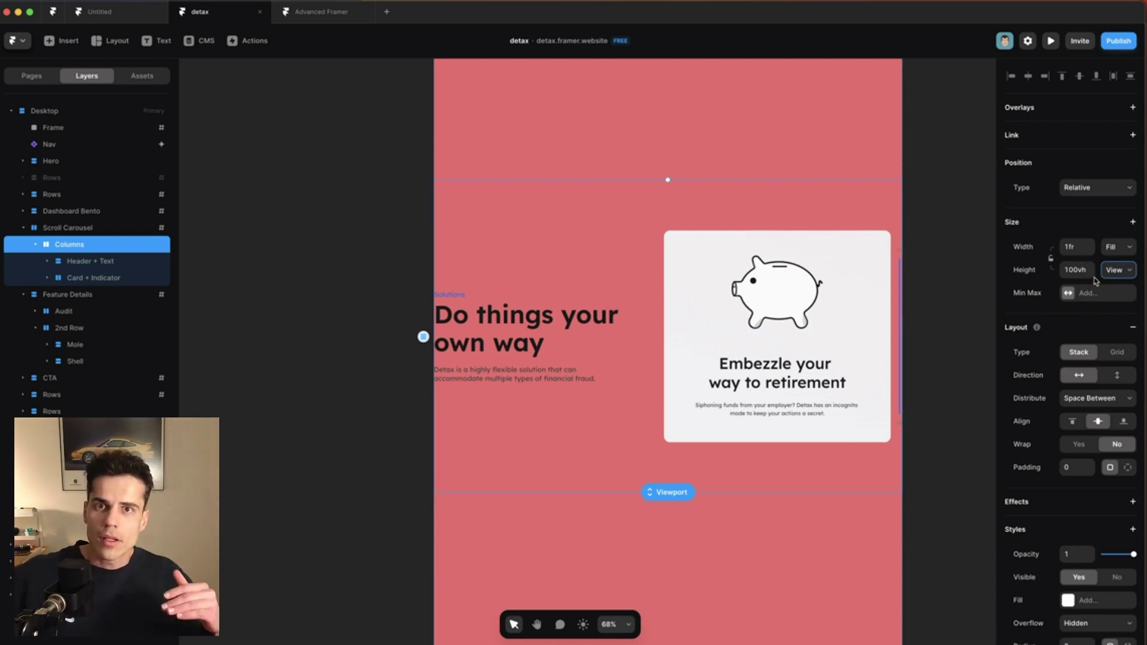
- Add a solid mint green fill, #7ADCD0, to the Columns stack
scroll(1096, 418, down, 1)
click(1086, 553)
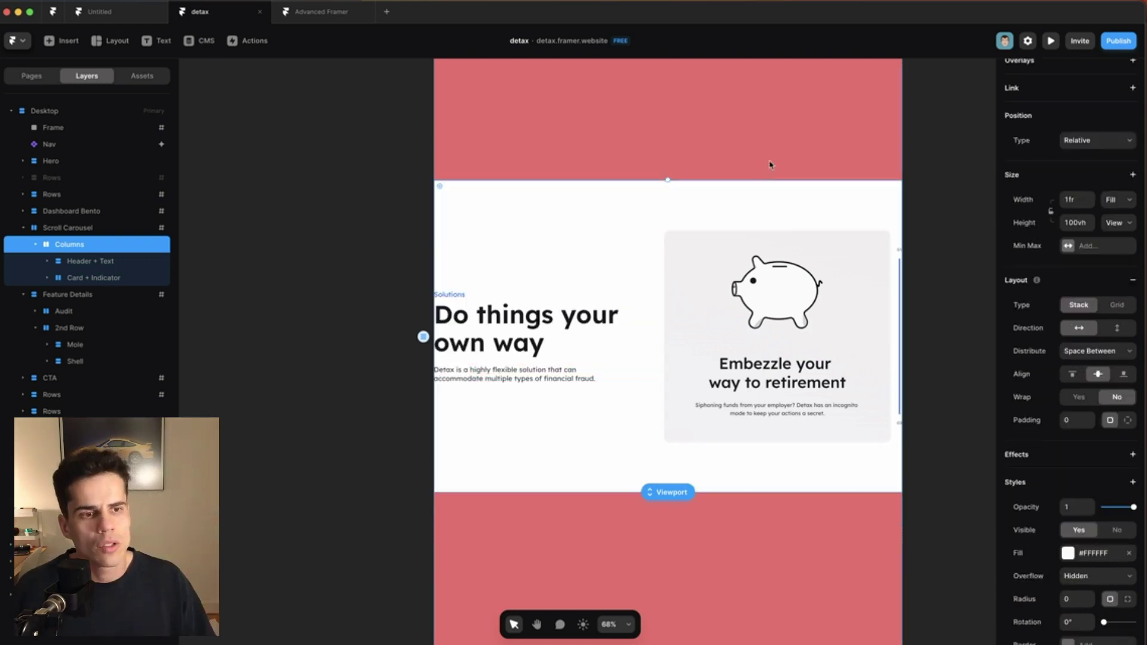
click(1094, 561)
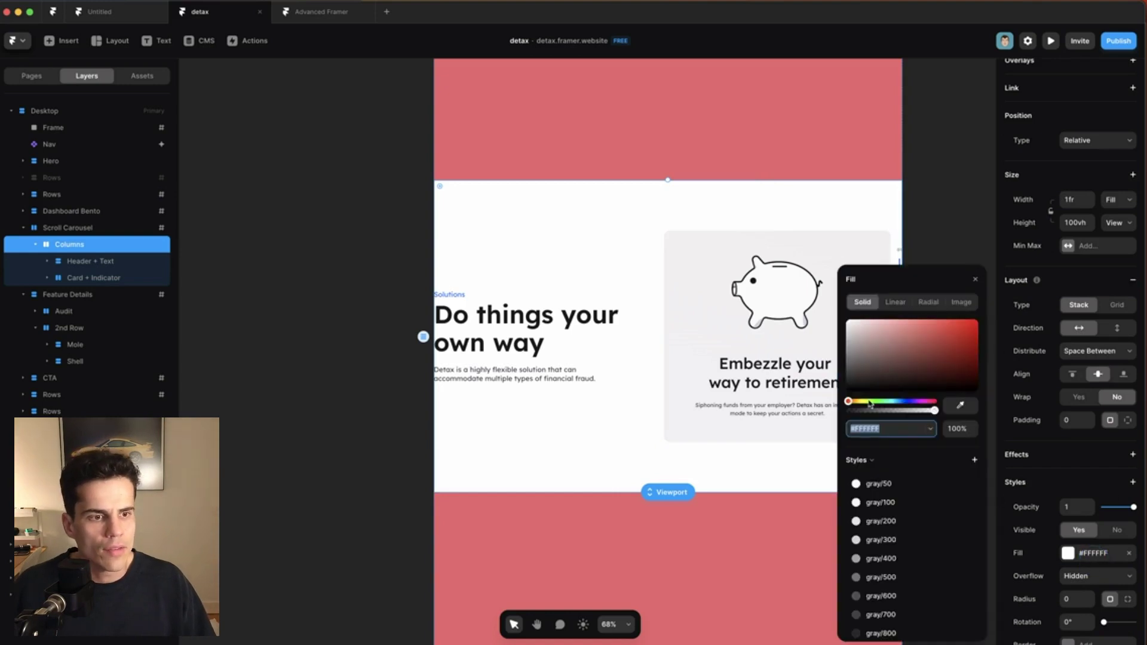
click(889, 402)
click(905, 330)
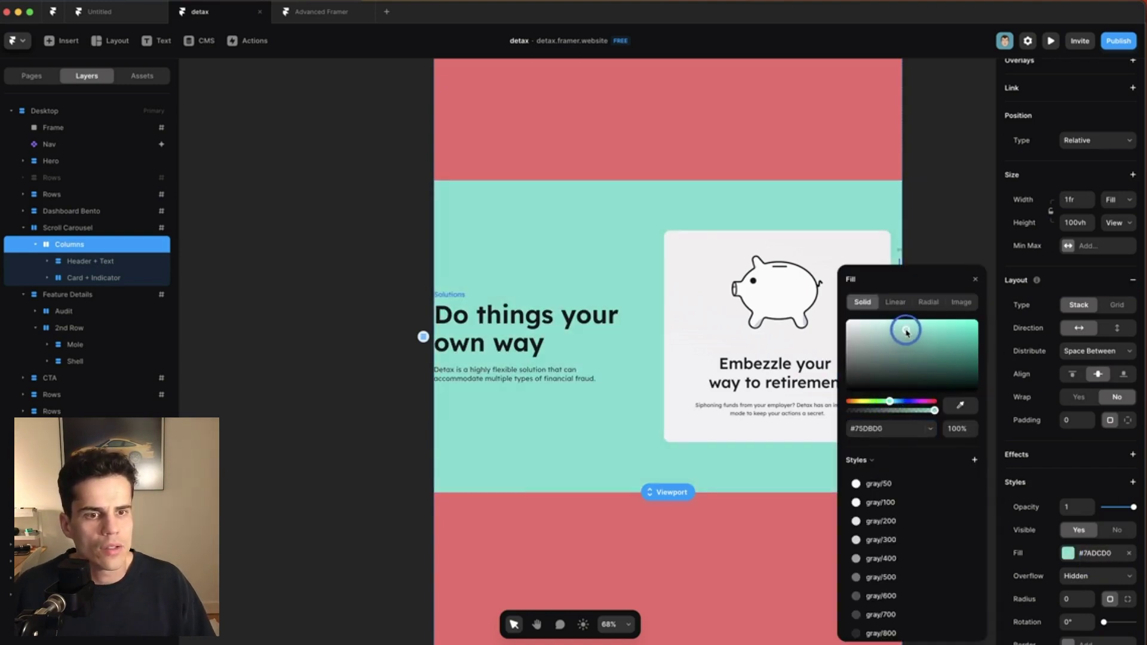
click(938, 215)
- Set the position type of the Columns stack inside Scroll Carousel to Sticky
click(771, 219)
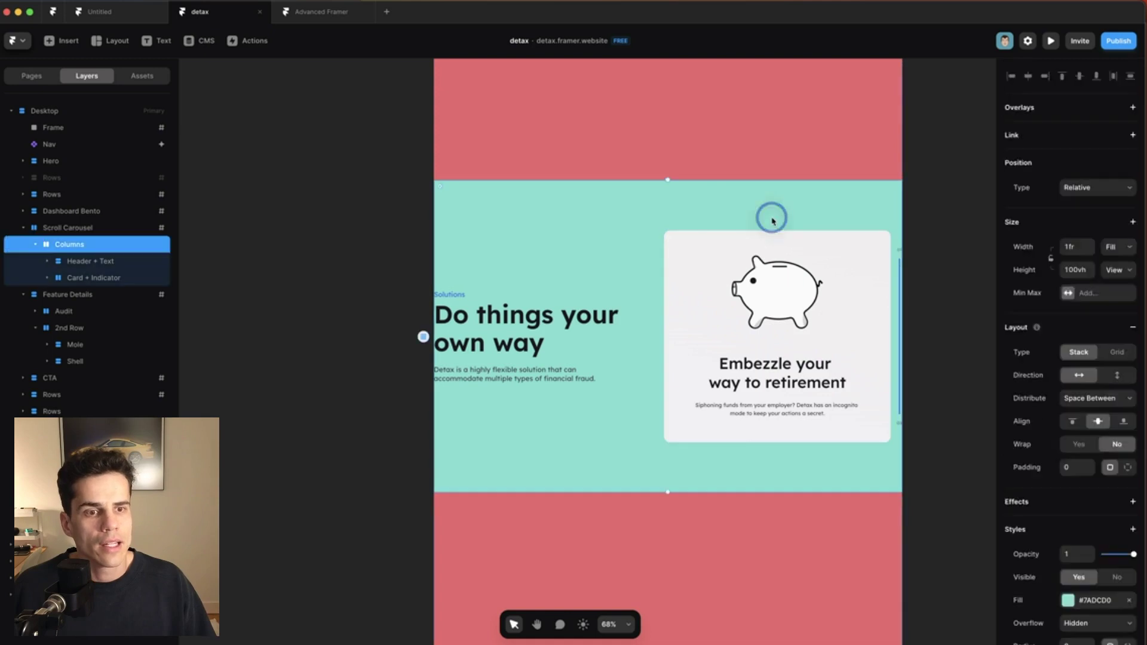
scroll(1085, 194, down, 2)
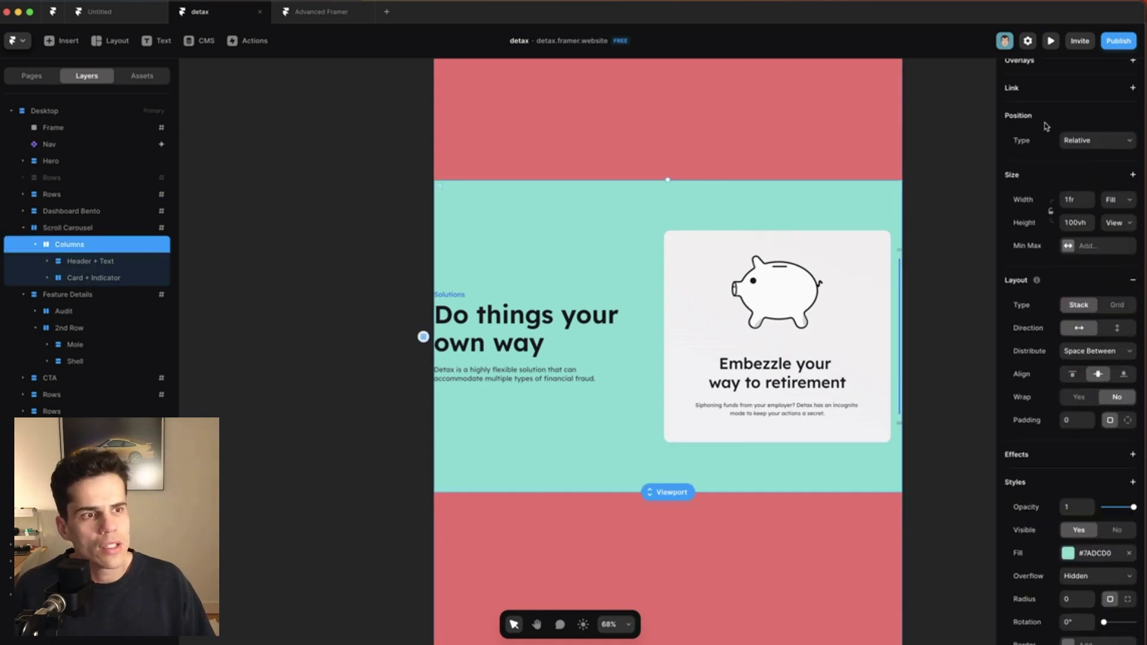
click(1098, 145)
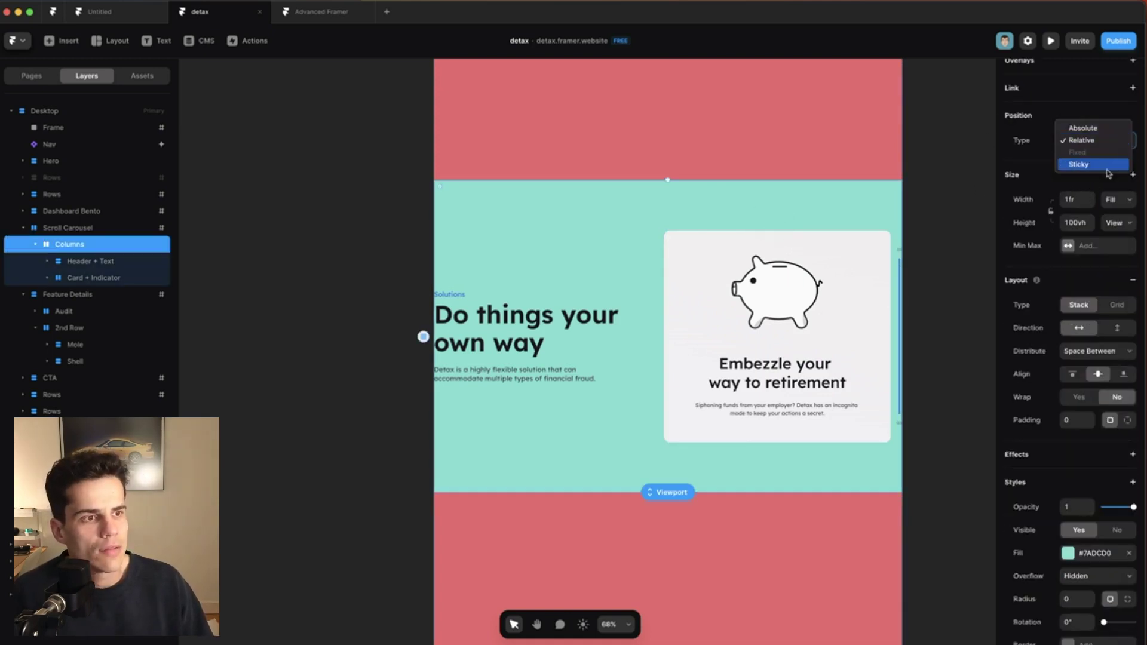
click(1105, 168)
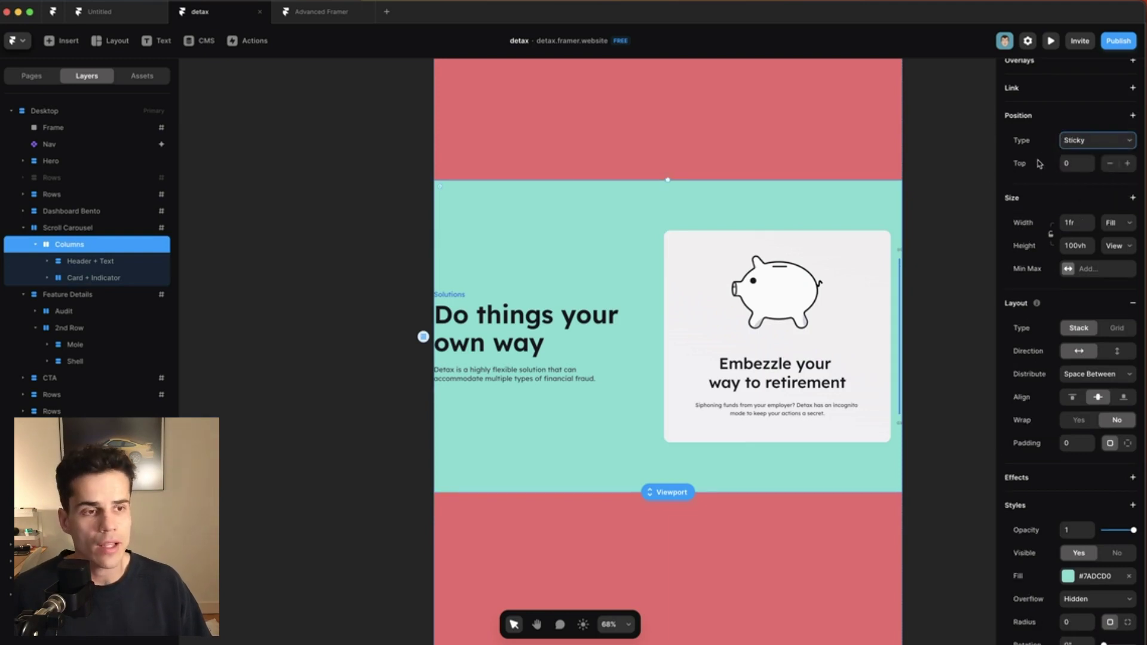
click(937, 261)
- Preview the page, examine how the sticky stack behaves while scrolling through the carousel section, and return to the canvas
click(1051, 41)
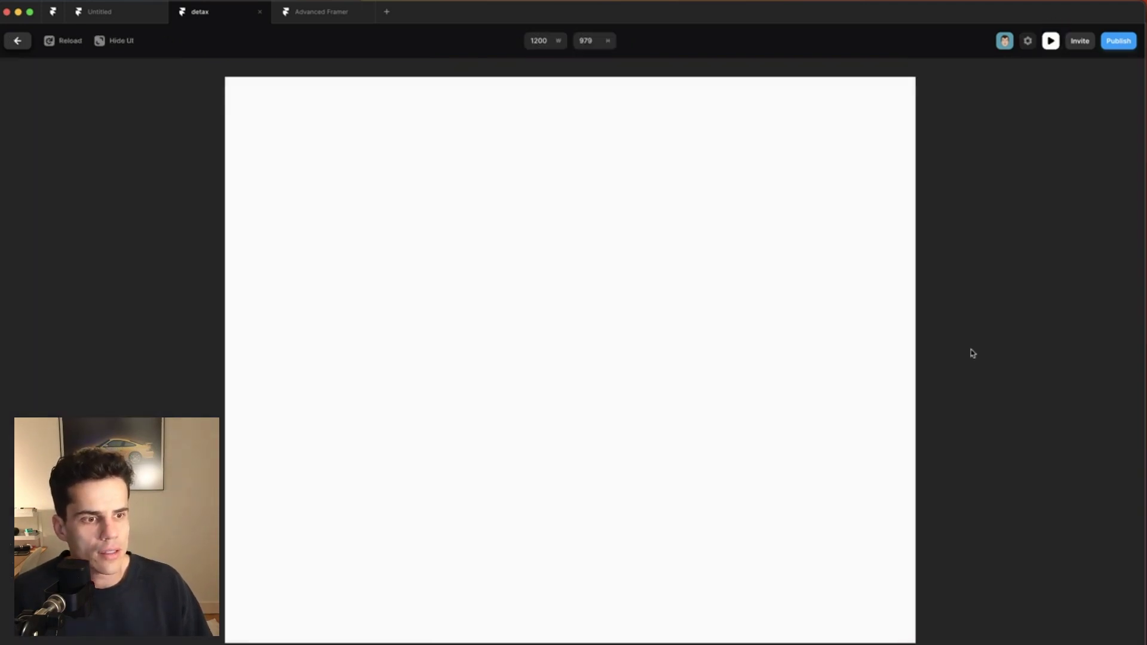
scroll(809, 414, down, 10)
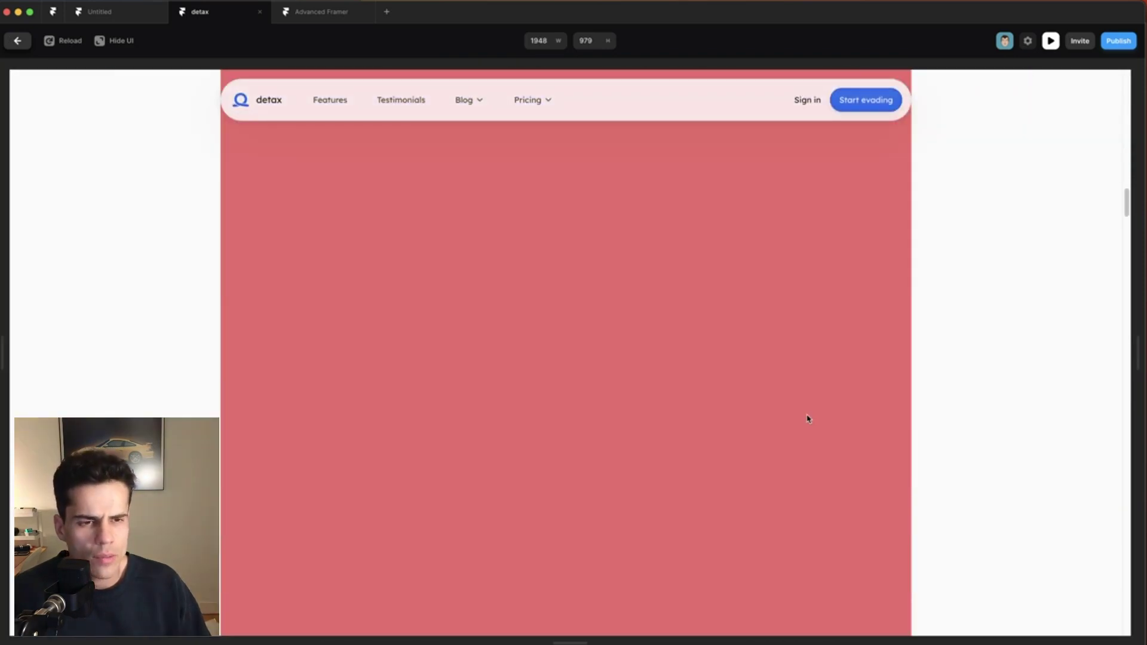
scroll(807, 418, down, 4)
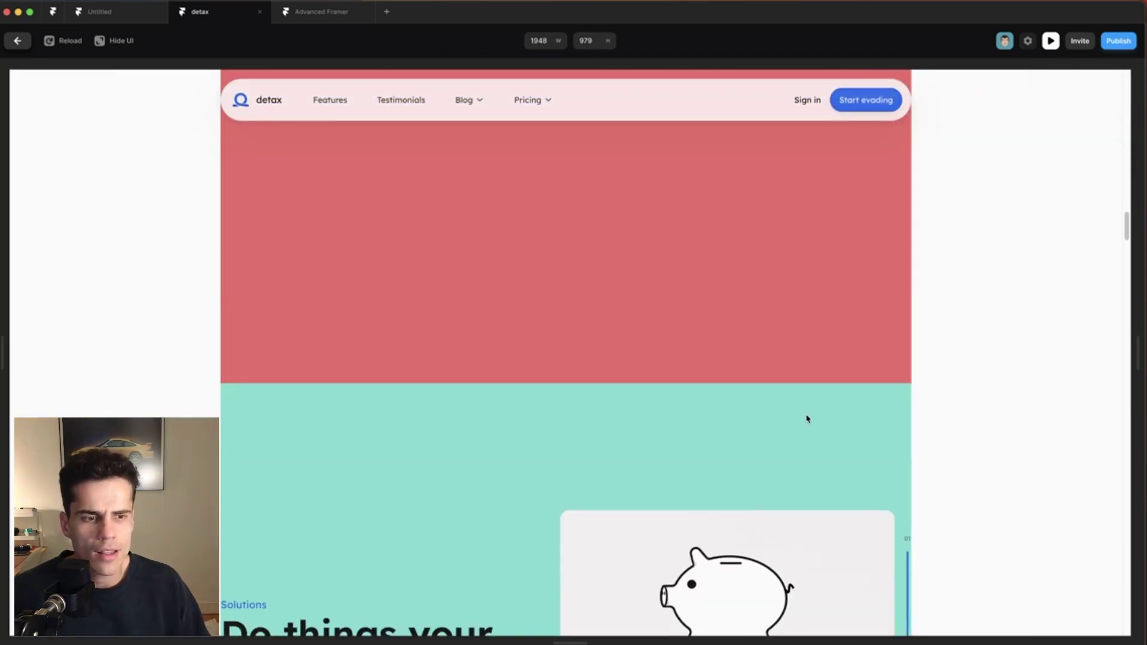
scroll(808, 419, down, 2)
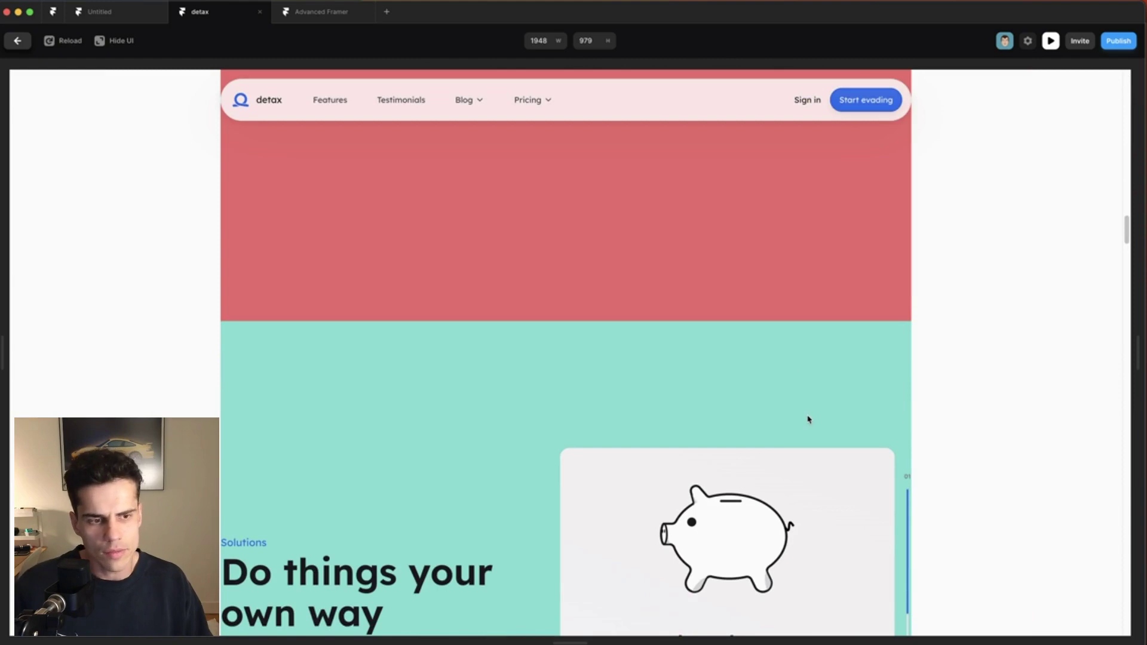
scroll(809, 419, down, 6)
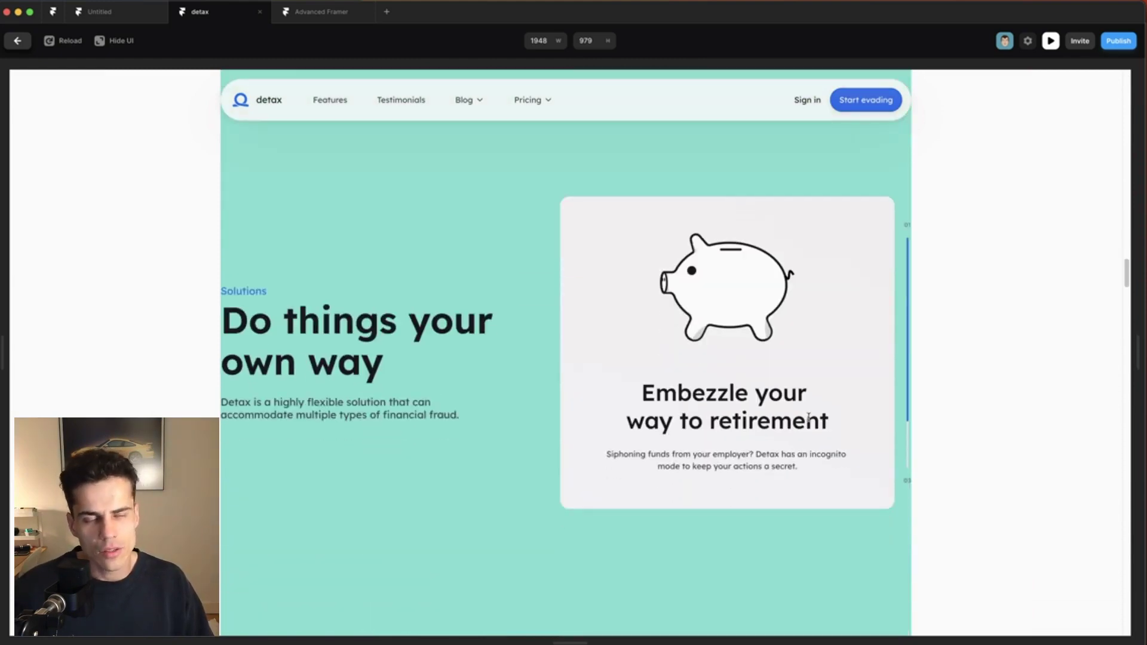
scroll(808, 418, down, 1)
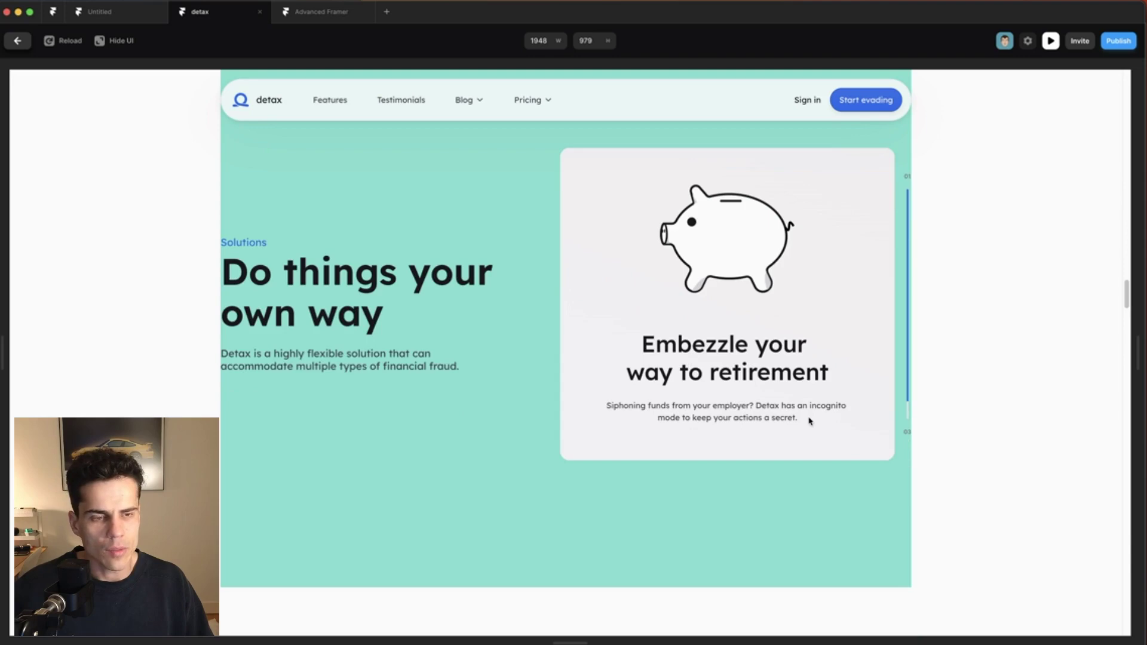
click(17, 42)
- Align the contents of the Scroll Carousel section to the top and clear the selection
click(704, 206)
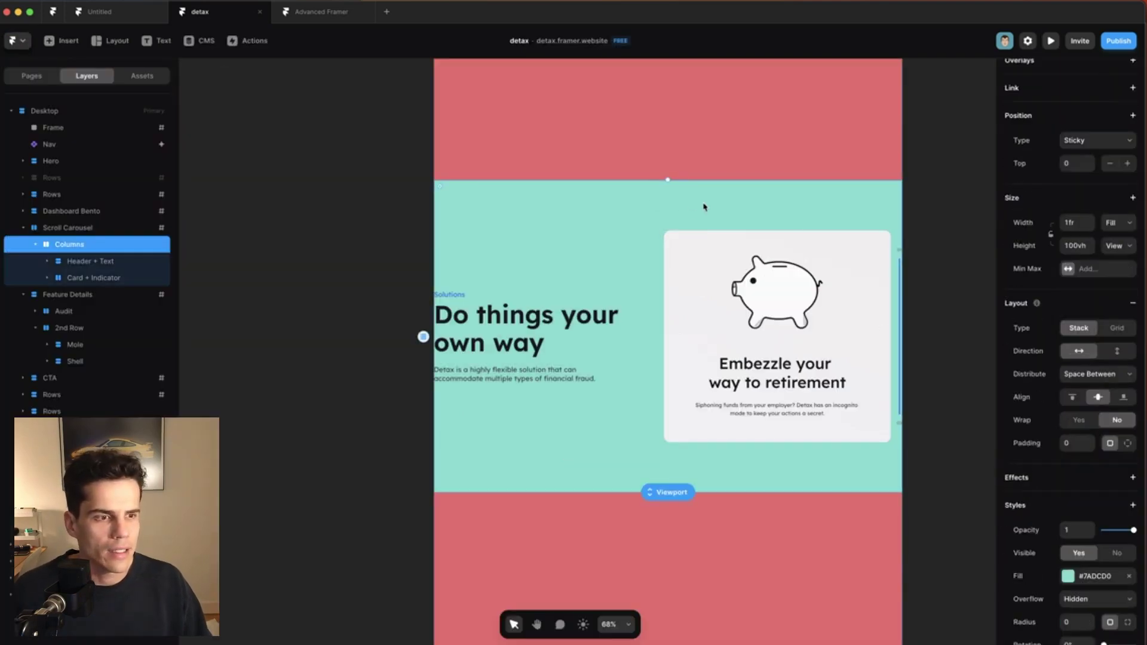
click(619, 135)
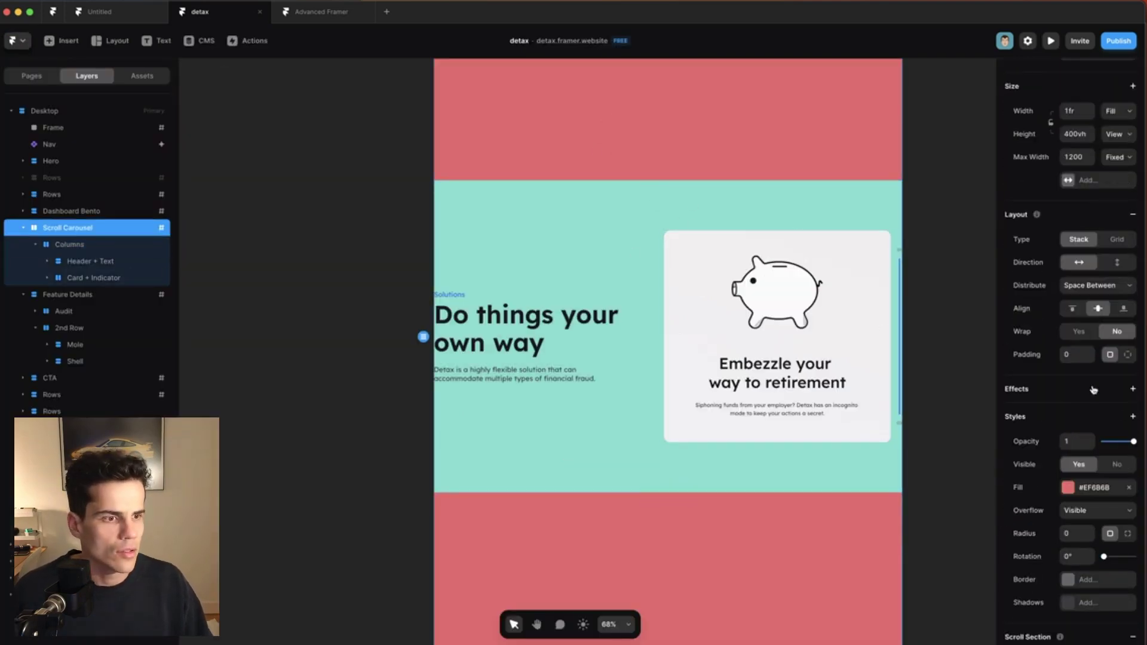
click(1073, 310)
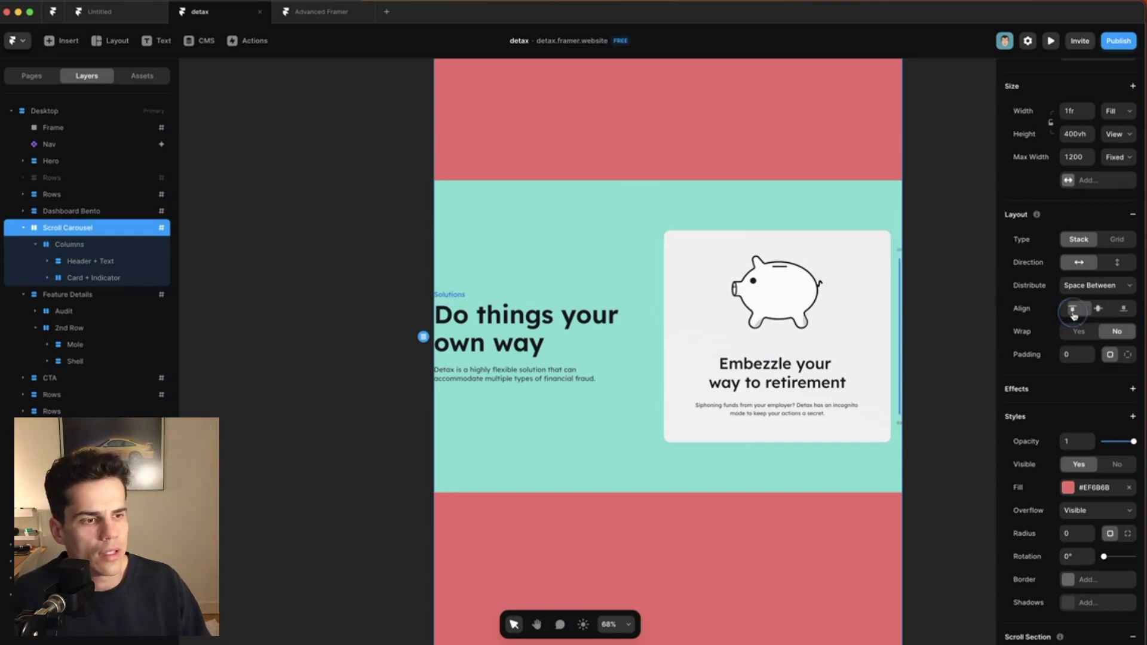
scroll(888, 393, up, 5)
click(949, 373)
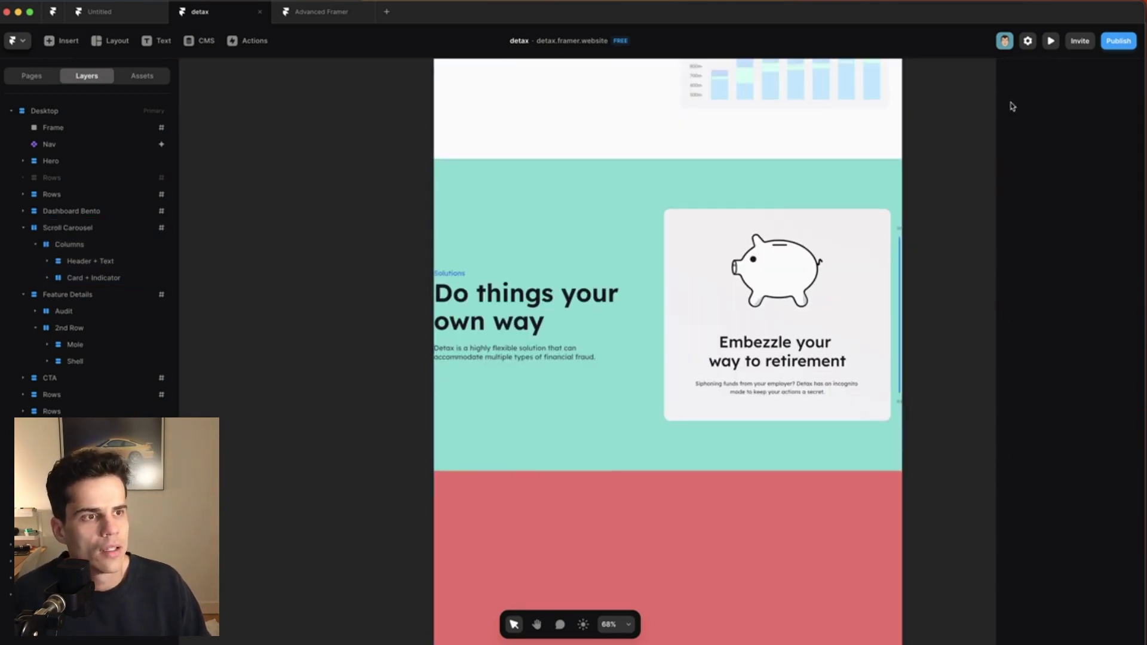
- Preview the page widened to 1808, examine how the sticky carousel and its progress indicator behave while scrolling, and return to the canvas
click(1049, 43)
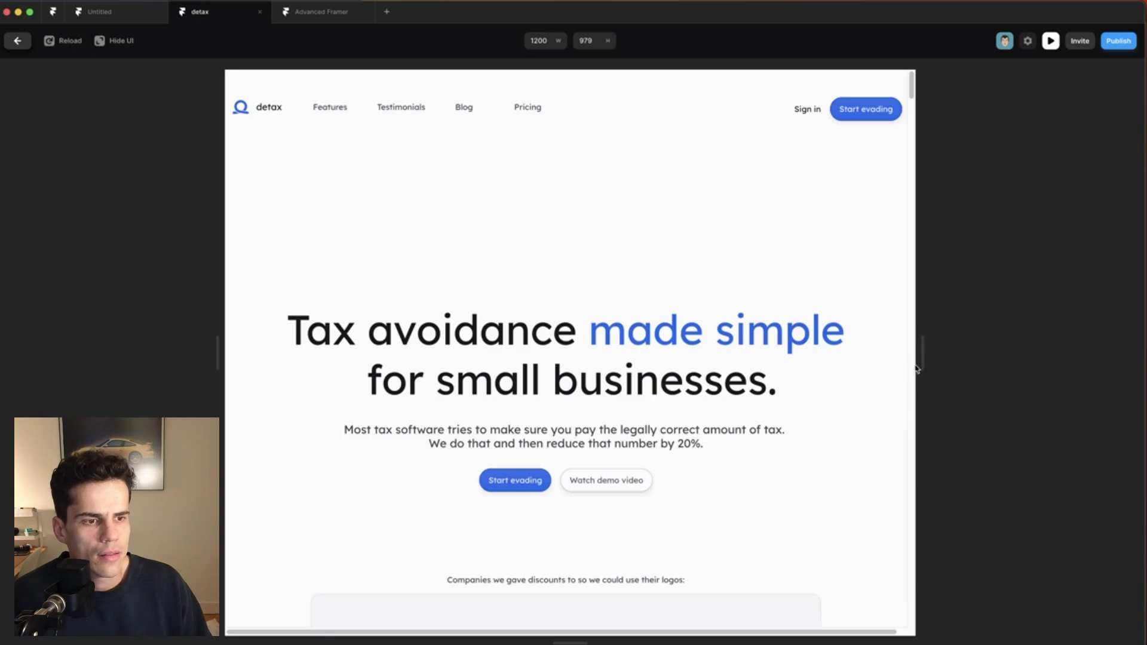
drag(917, 363, 1091, 352)
scroll(888, 359, down, 10)
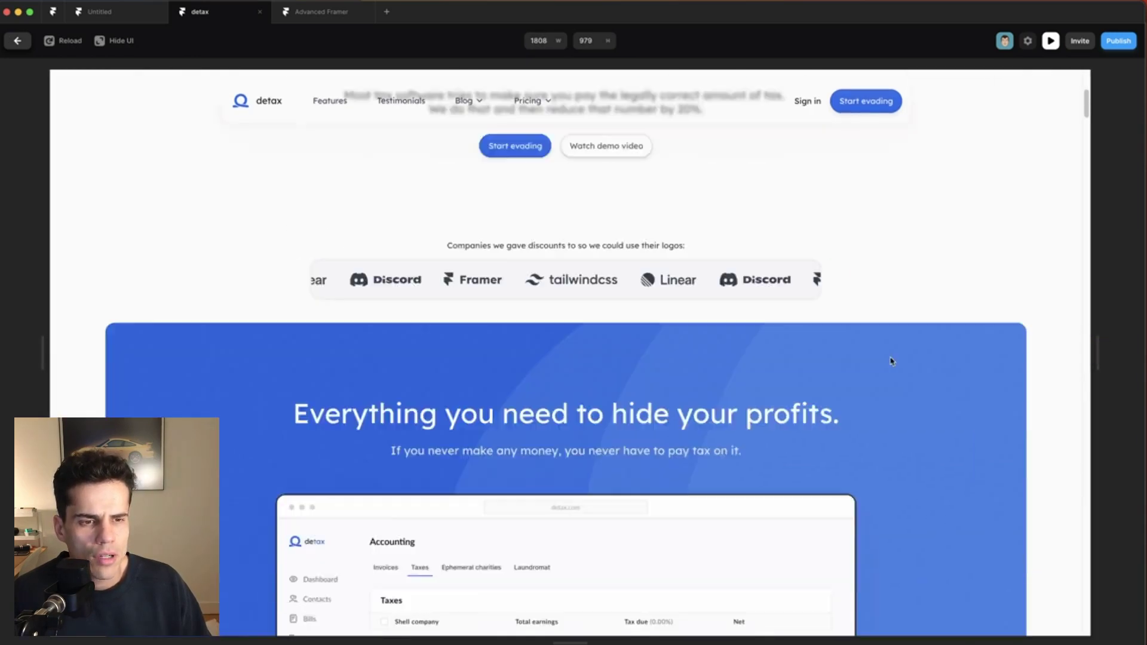
scroll(902, 361, down, 15)
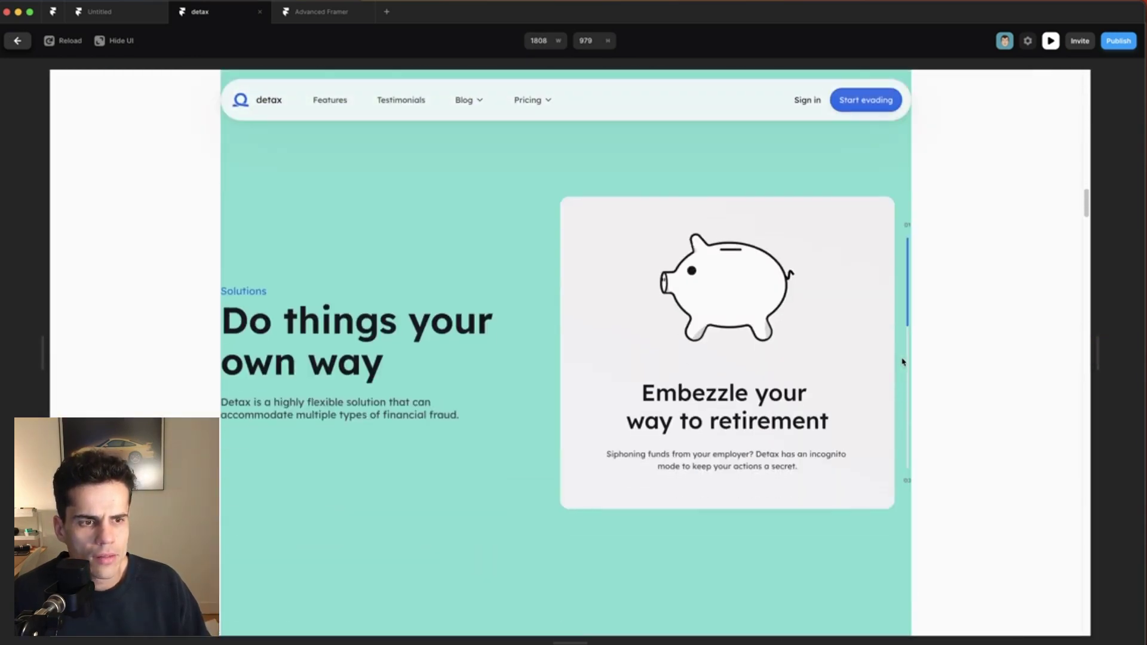
scroll(899, 364, up, 5)
scroll(896, 366, down, 5)
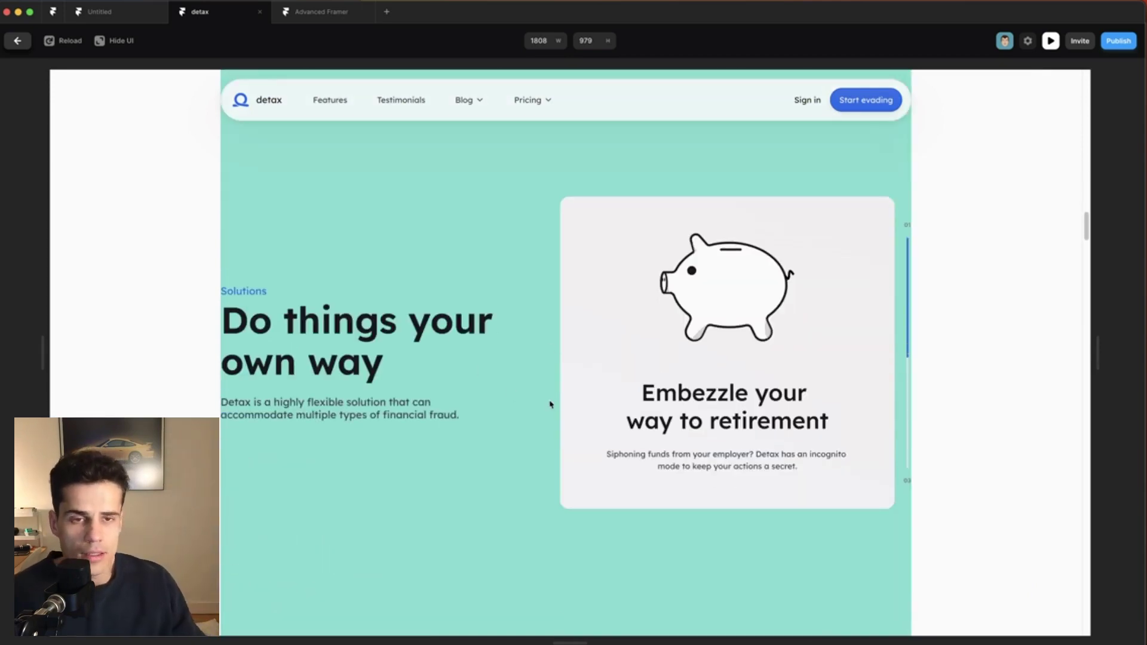
scroll(545, 408, down, 1)
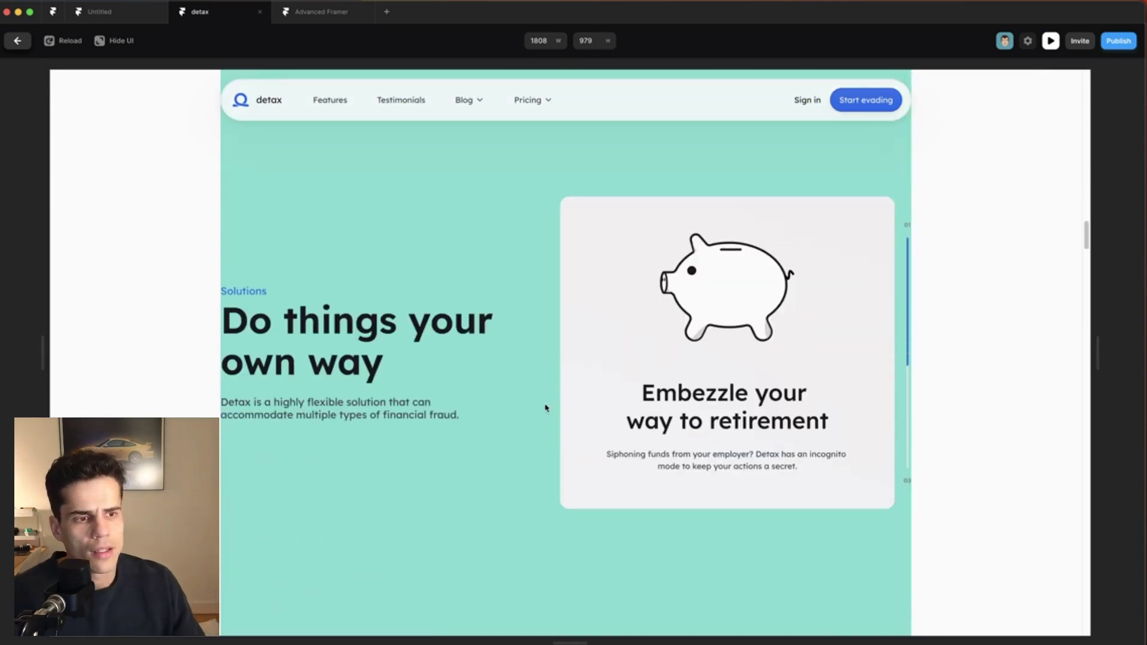
scroll(546, 408, down, 2)
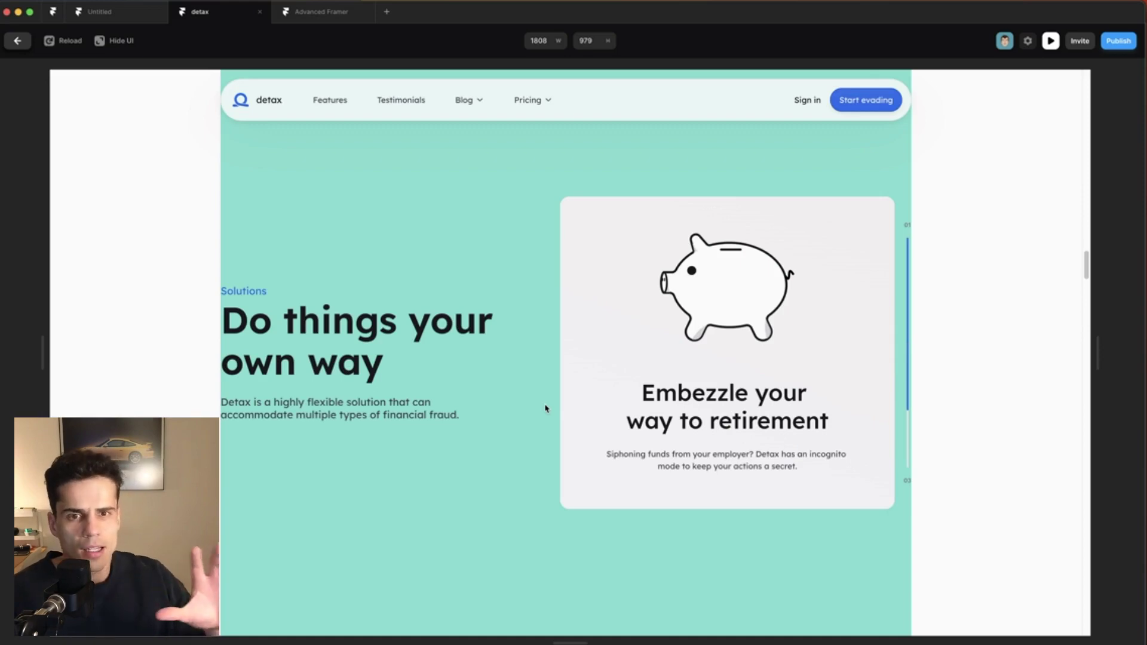
scroll(545, 408, down, 1)
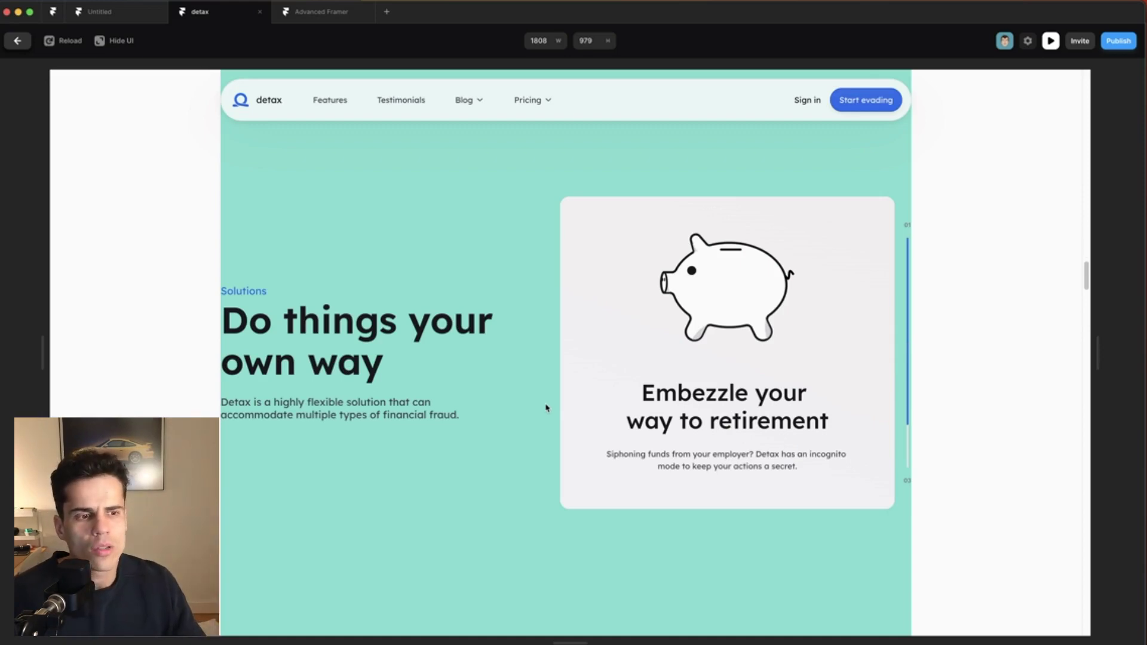
scroll(546, 408, down, 5)
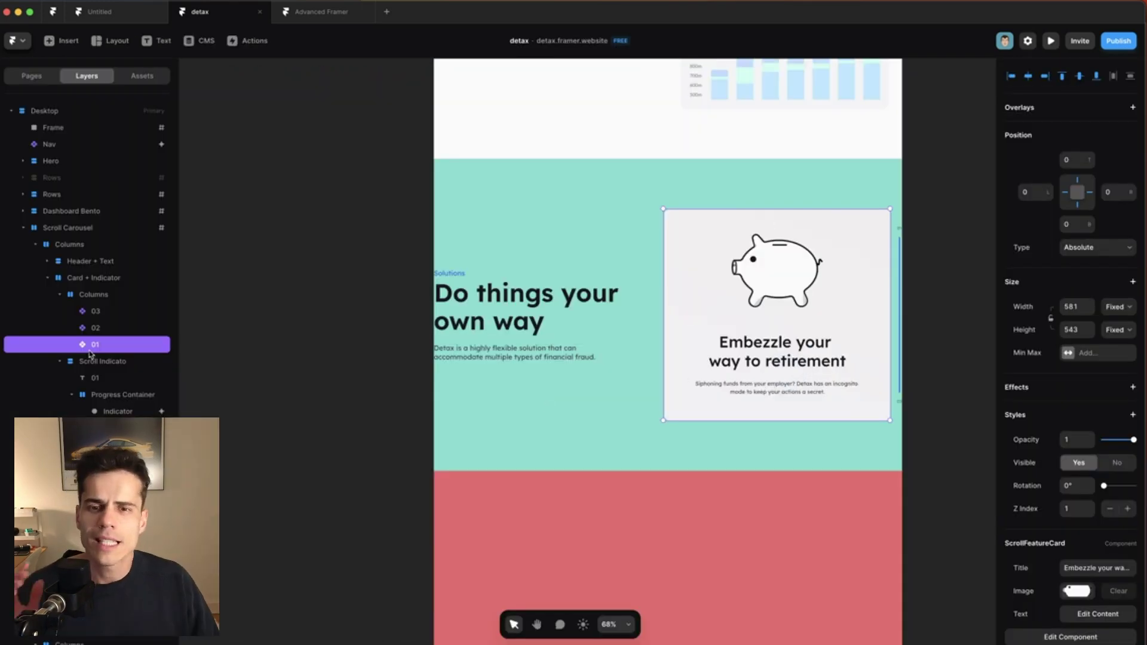
- Inspect card 02 among the overlapping cards in the Card + Indicator stack
click(102, 333)
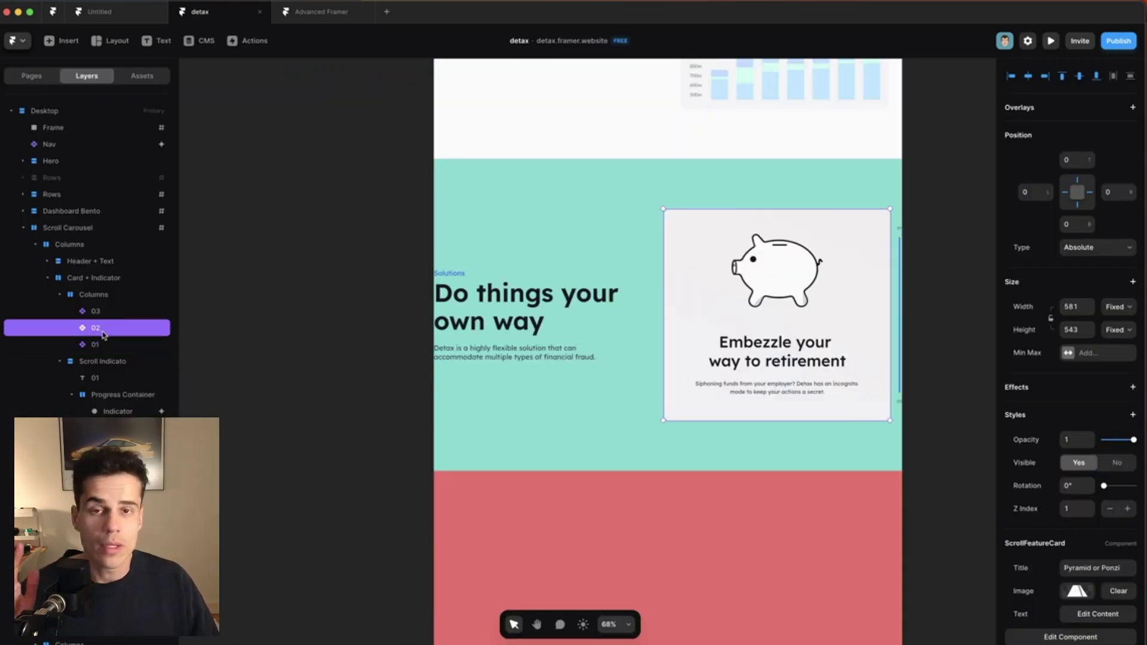
scroll(798, 313, up, 1)
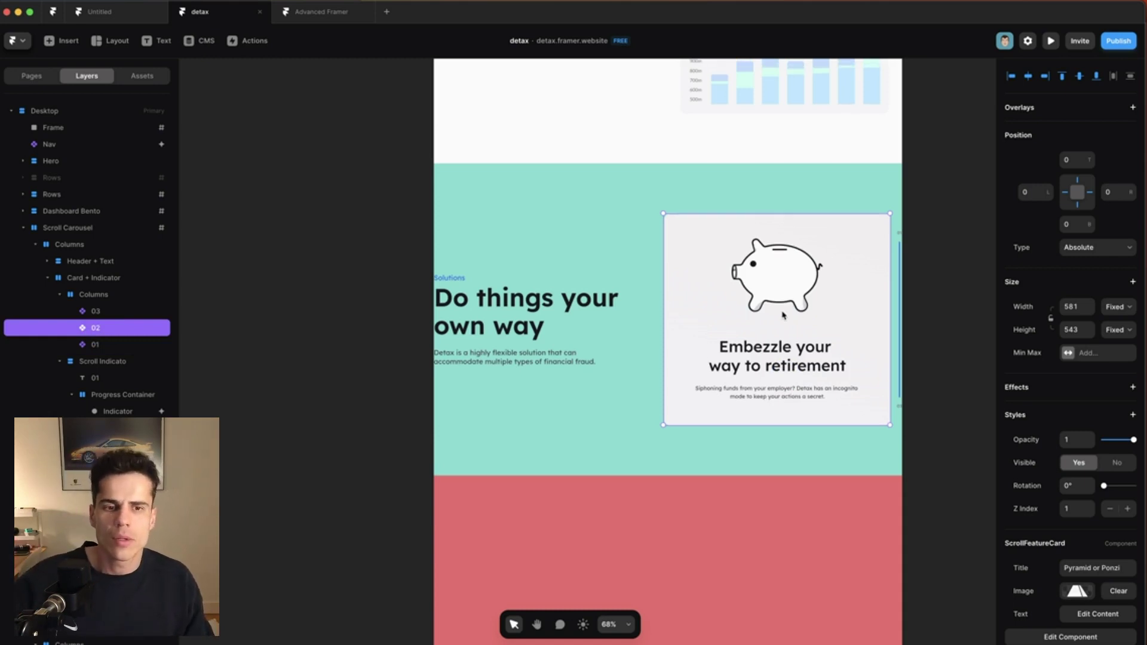
scroll(701, 445, down, 3)
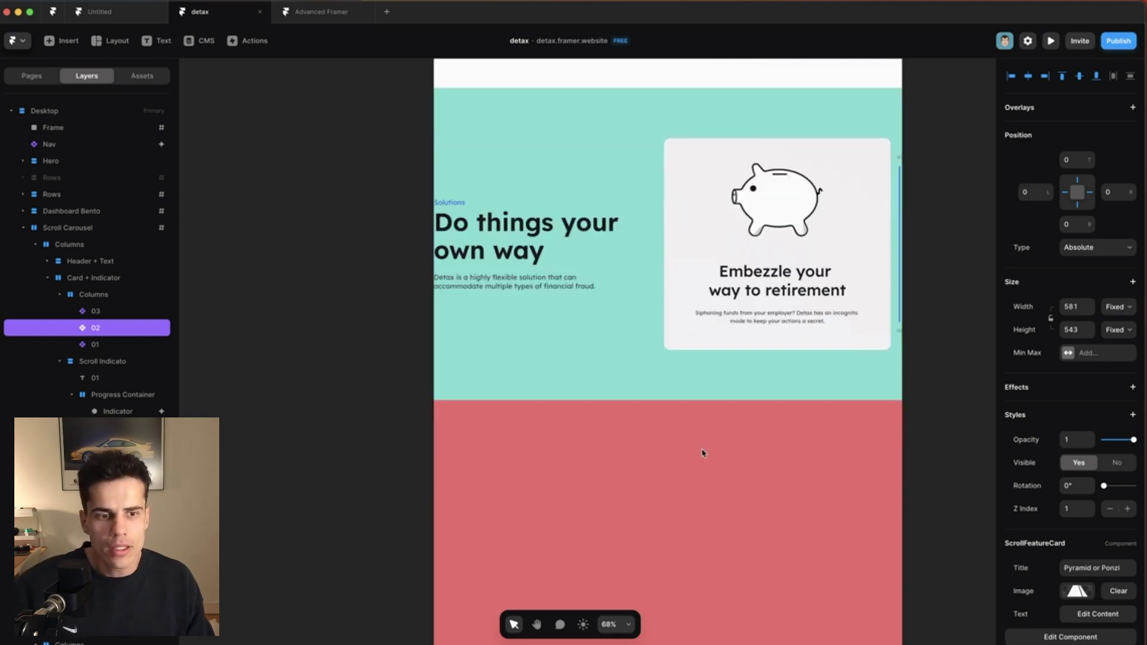
- Draw a new stack about 1145 by 543 inside the red Scroll Carousel section
click(658, 481)
scroll(747, 454, down, 1)
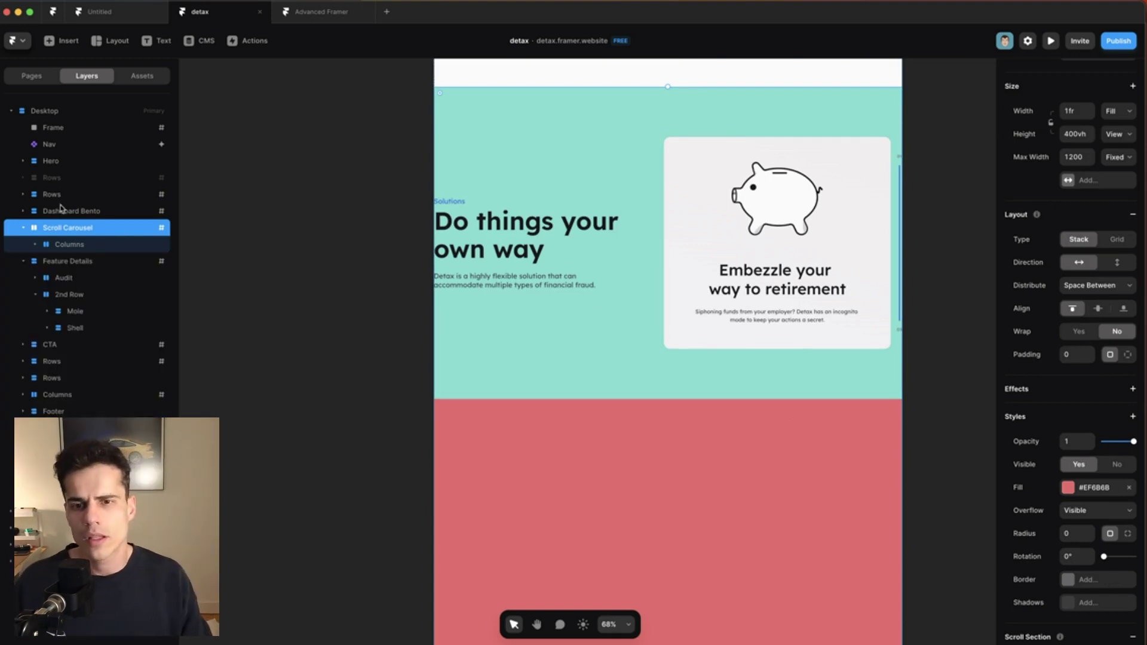
scroll(489, 440, down, 2)
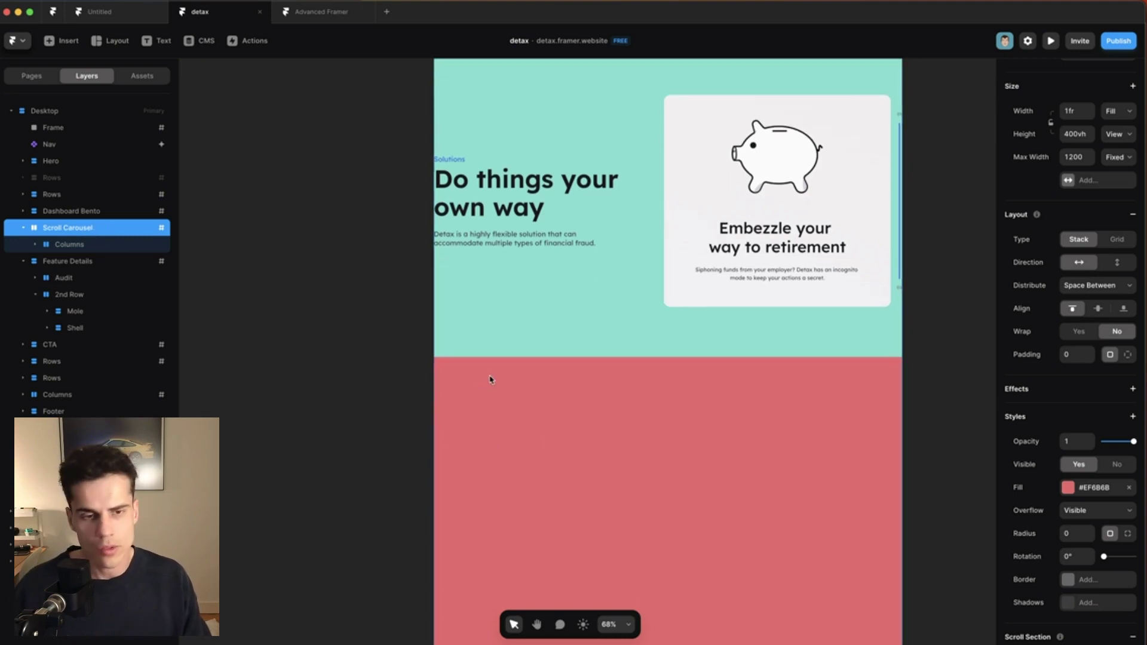
key(s)
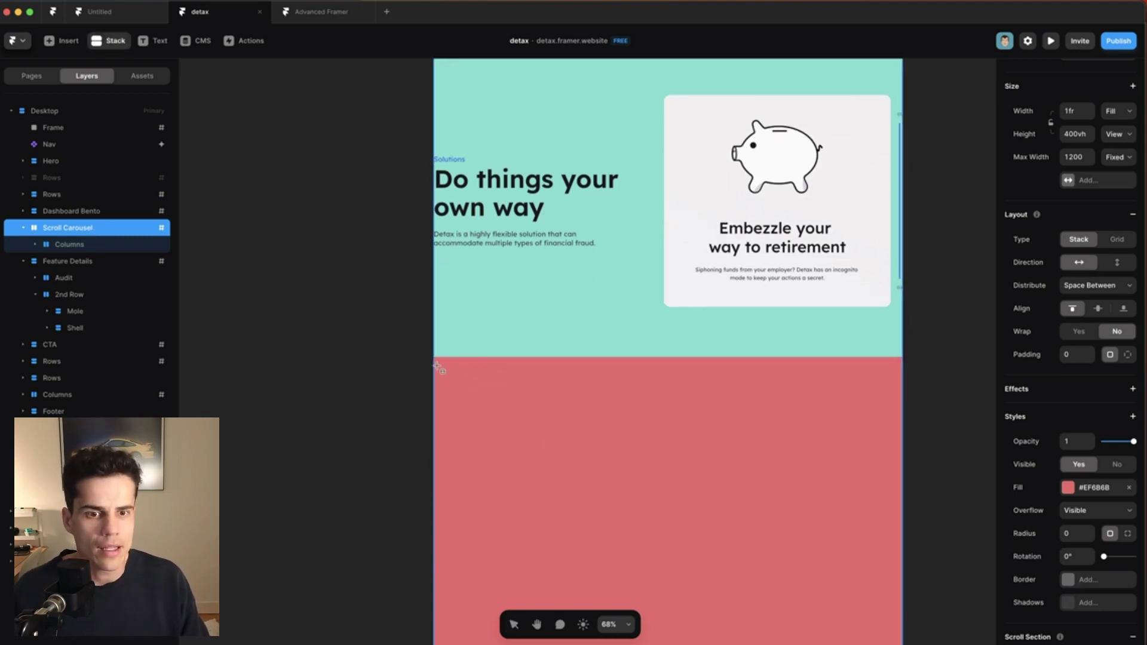
drag(436, 366, 881, 576)
scroll(826, 528, up, 3)
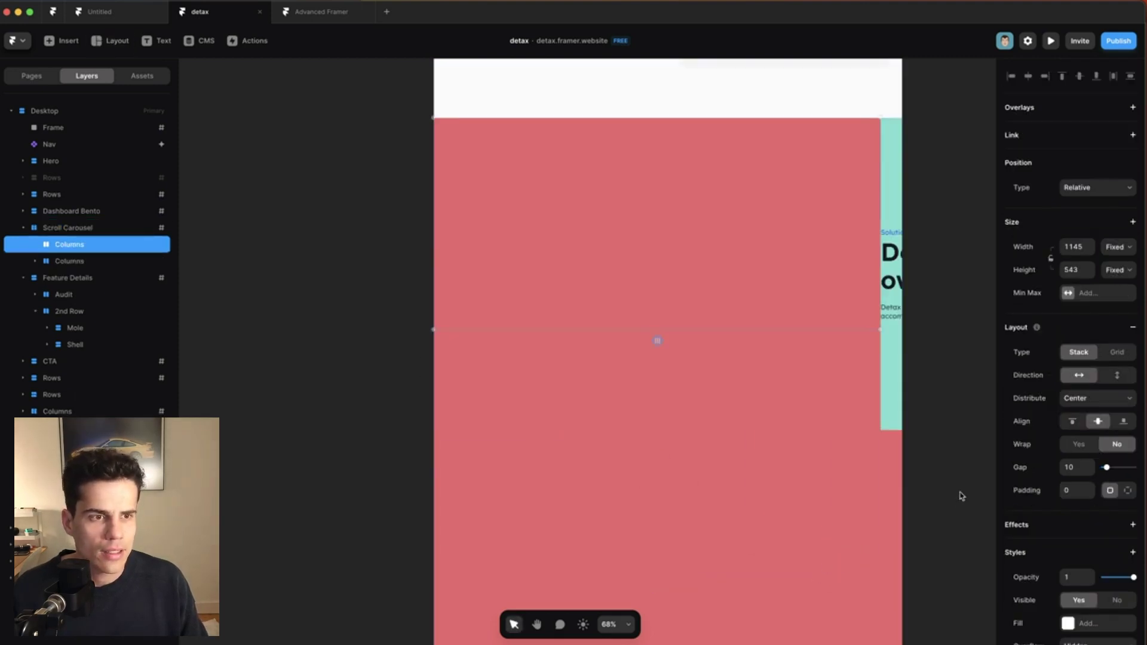
- Give the new empty stack in Scroll Carousel a solid magenta fill, #E32BE0
scroll(1098, 571, down, 3)
click(1092, 538)
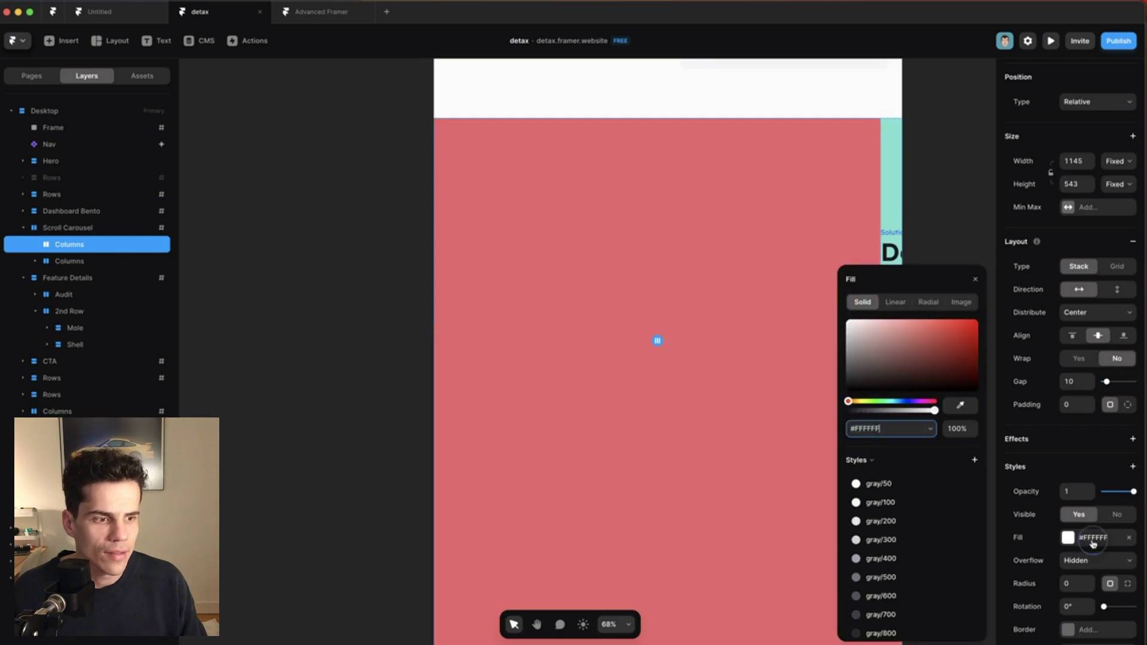
click(921, 402)
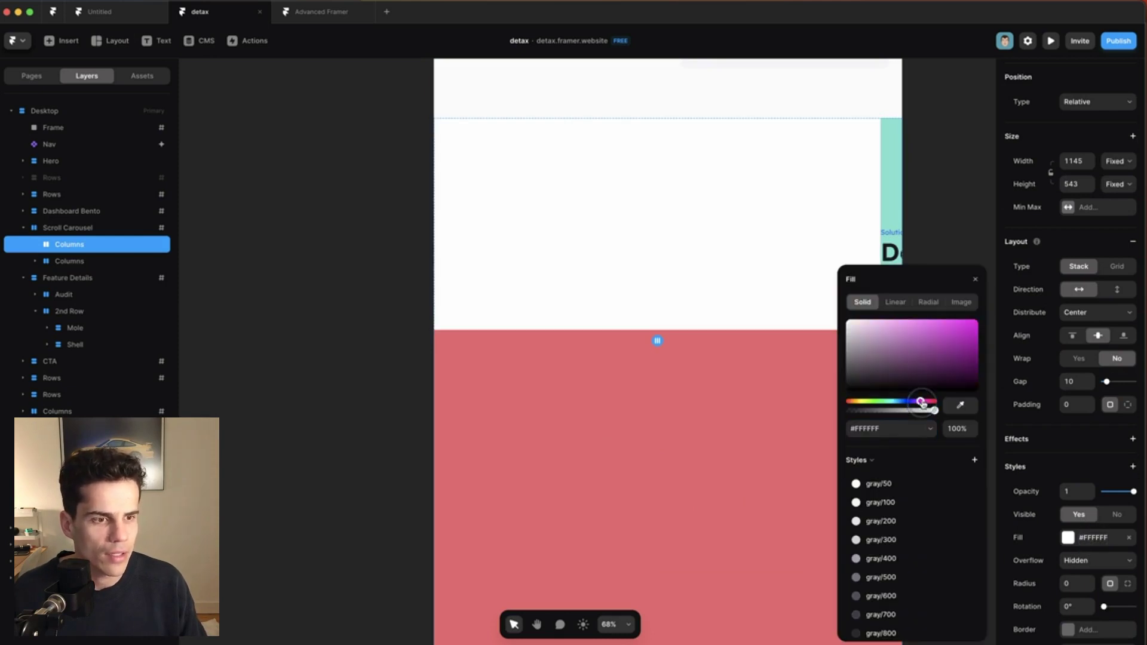
click(950, 328)
- Set the magenta stack's position type to Absolute and raise its Z Index to 2
scroll(879, 267, up, 2)
click(1103, 106)
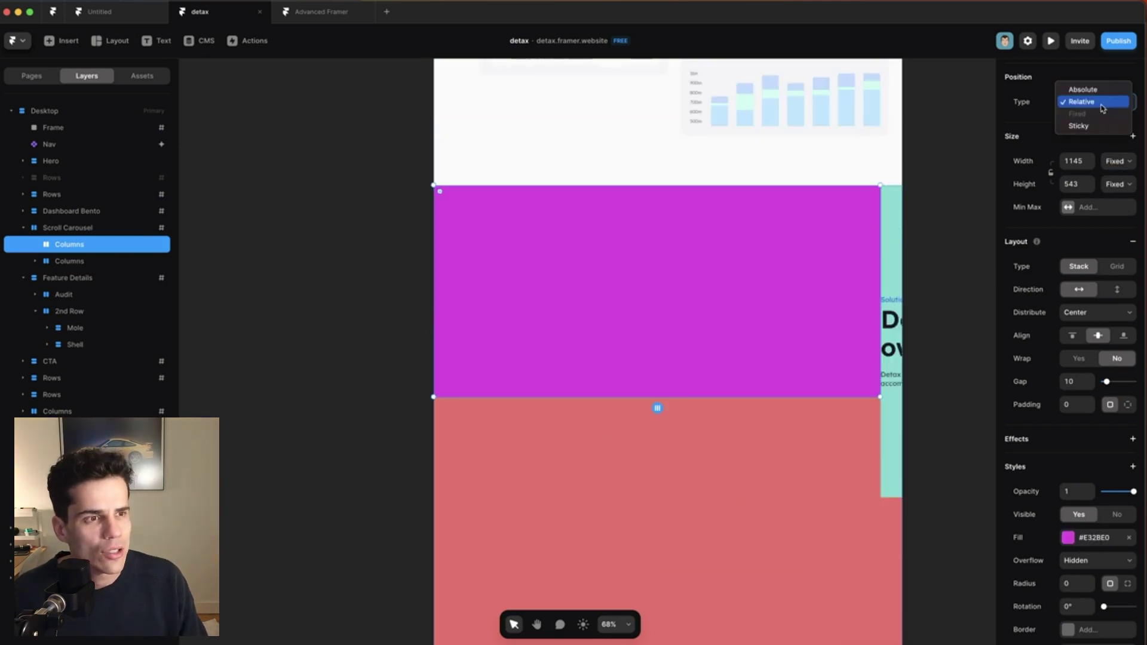
click(1083, 89)
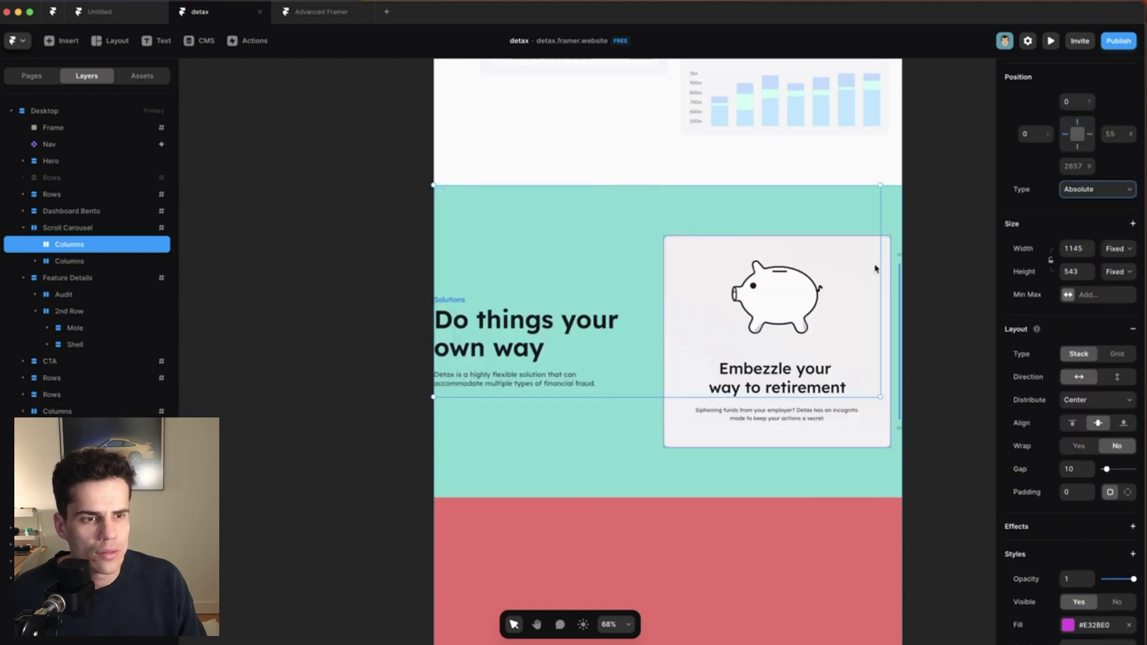
scroll(1051, 307, down, 5)
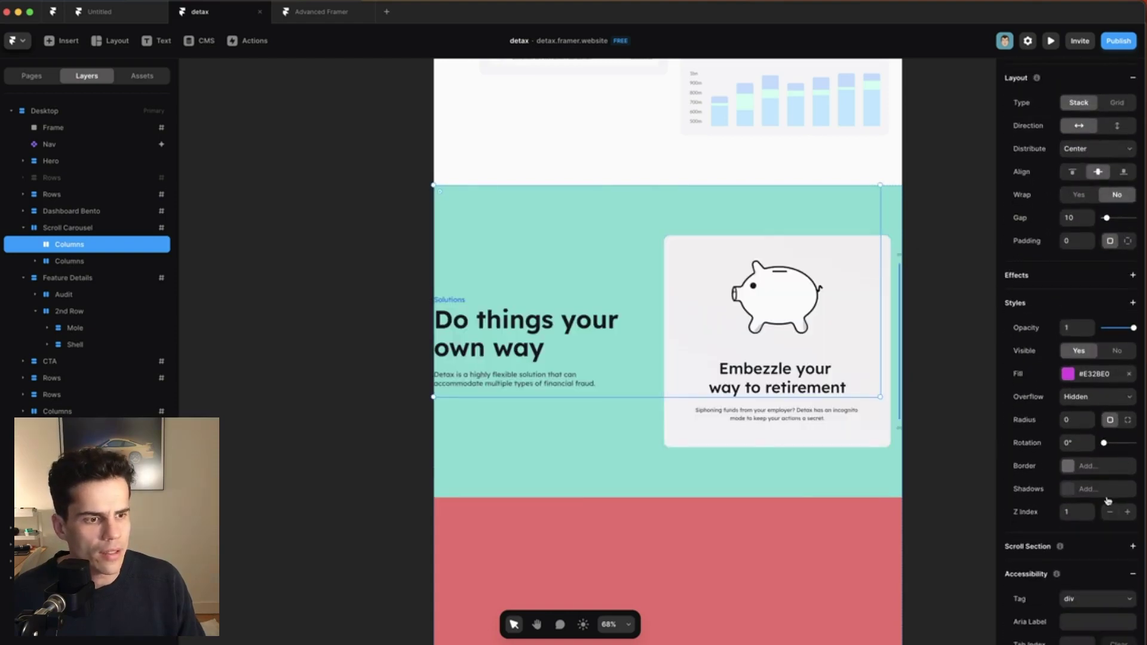
click(1126, 513)
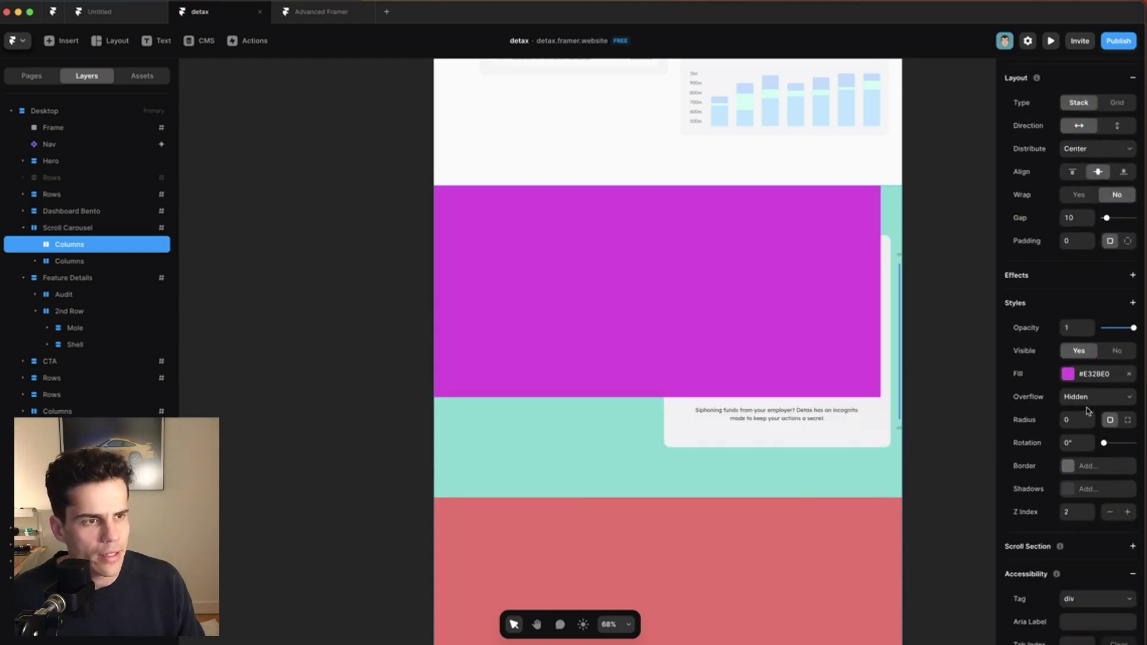
- Set both the width and the height of the magenta stack to Relative sizing at 100%
scroll(1085, 411, up, 3)
scroll(1081, 411, up, 4)
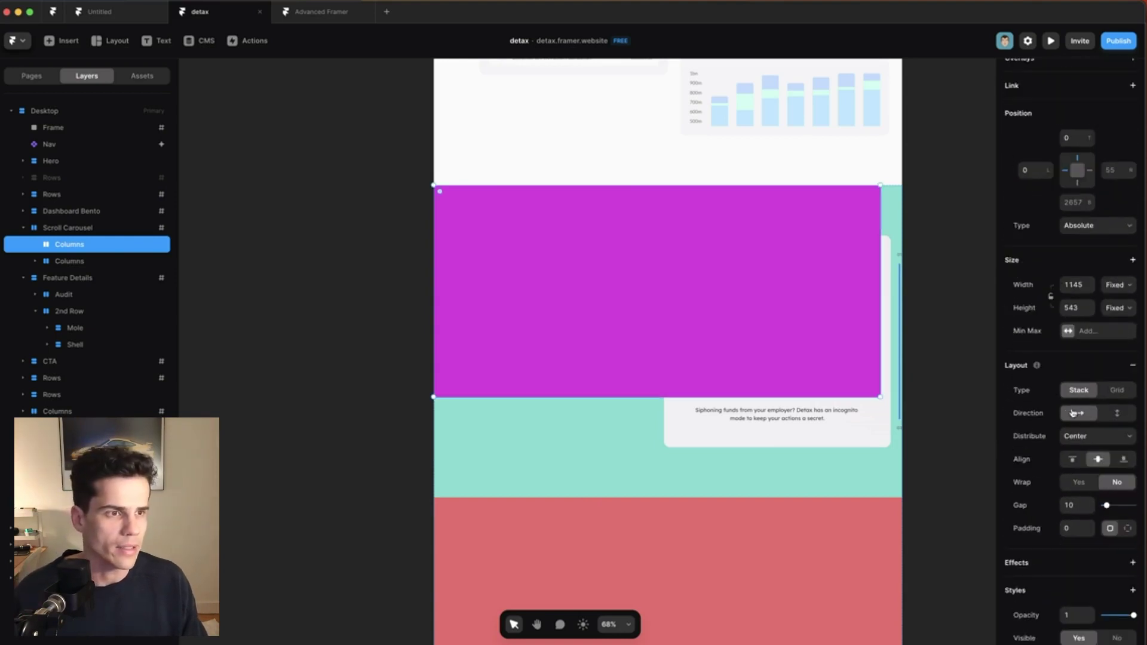
click(1135, 291)
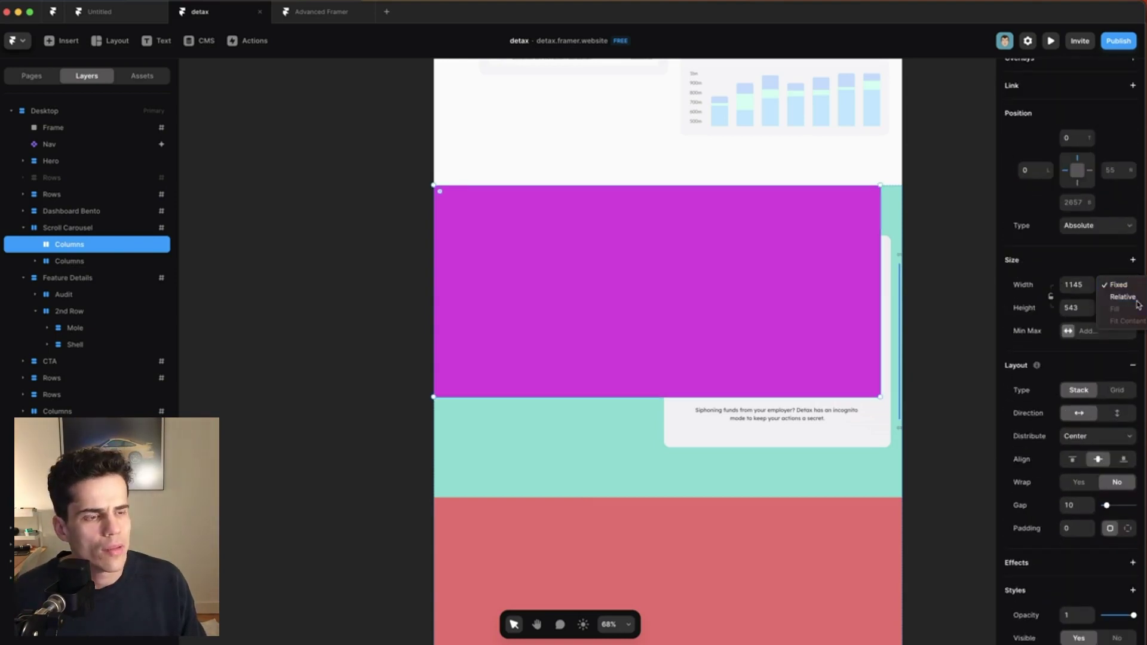
click(1122, 297)
click(1075, 285)
text(100)
key(Return)
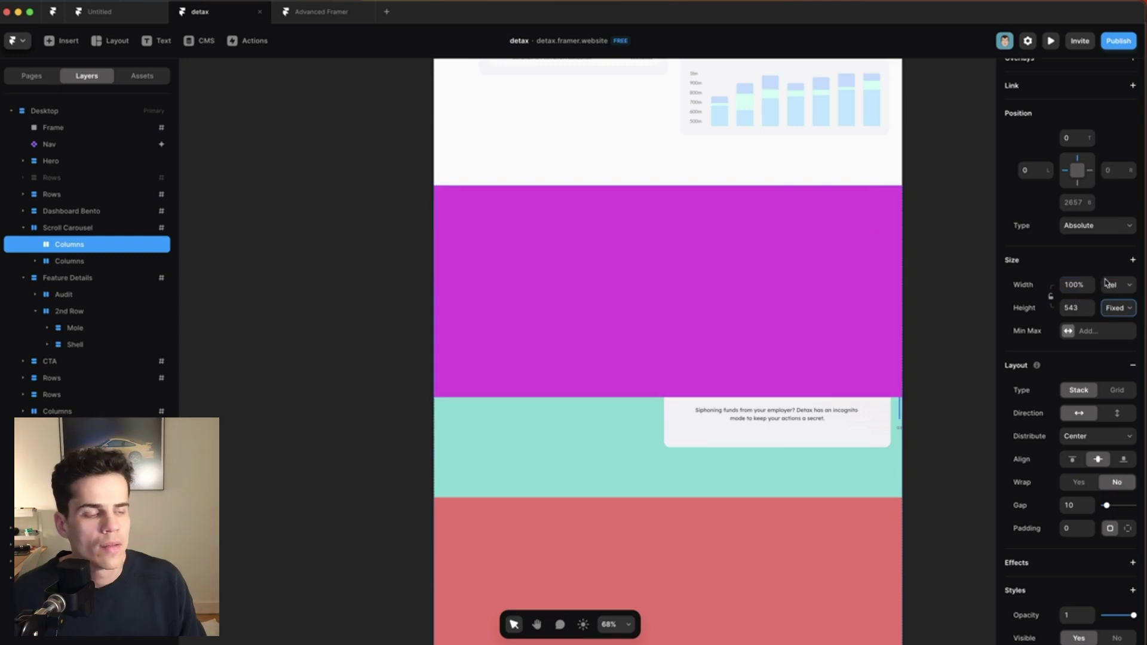
click(1117, 308)
click(1122, 320)
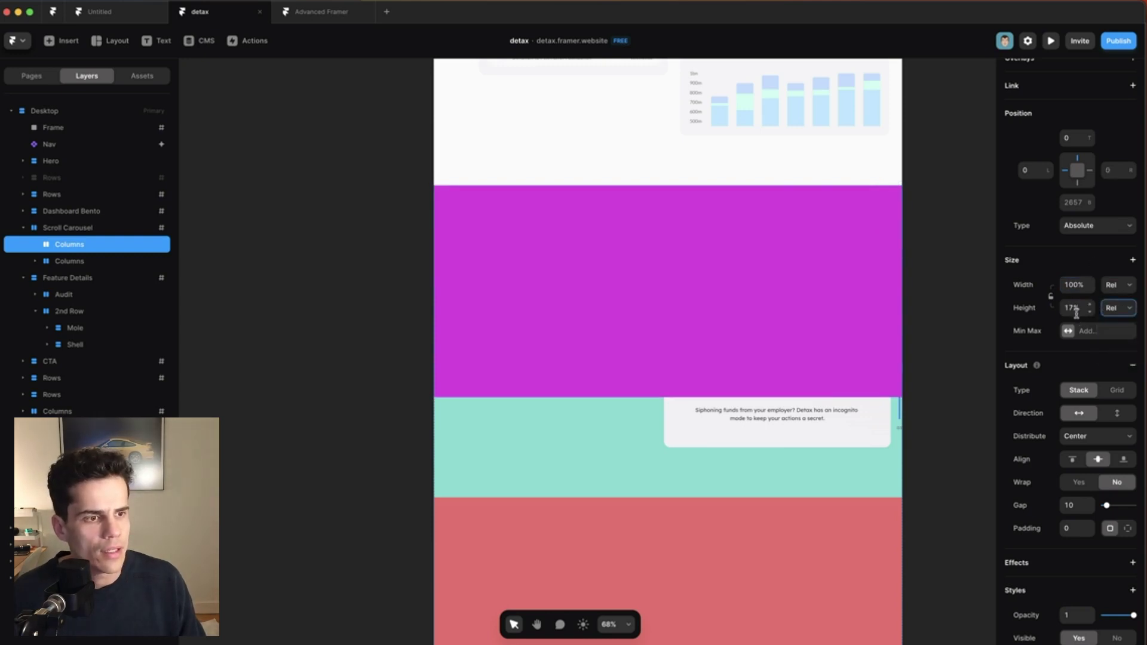
click(1076, 308)
text(100)
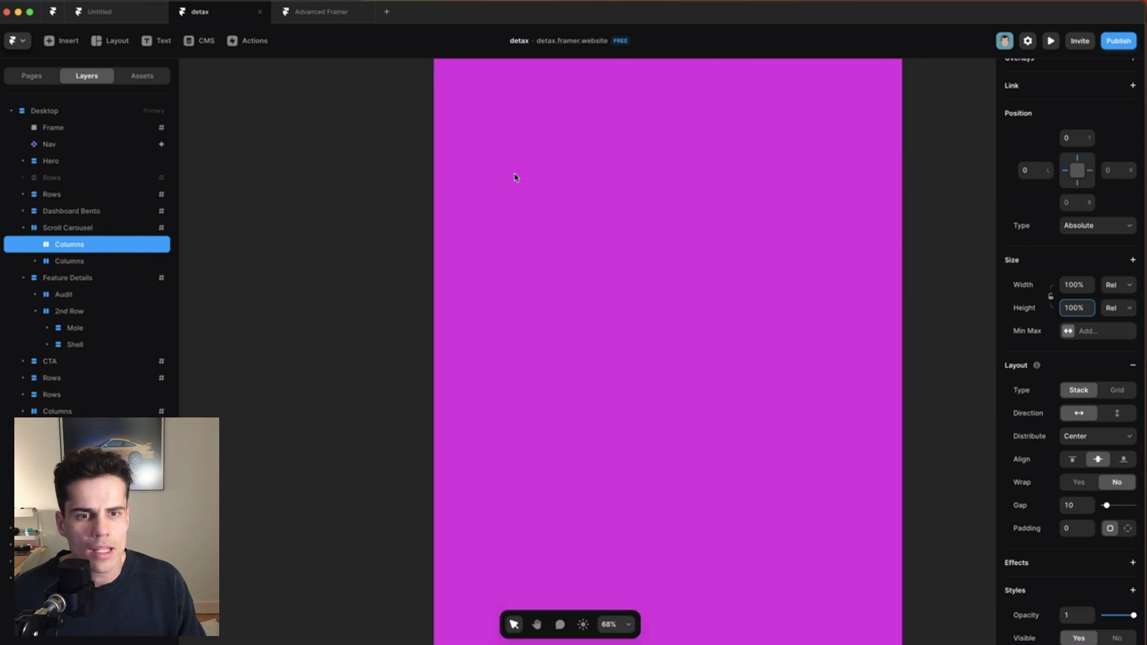
- Draw a frame about 1051 by 519 inside the magenta stack
scroll(679, 361, down, 5)
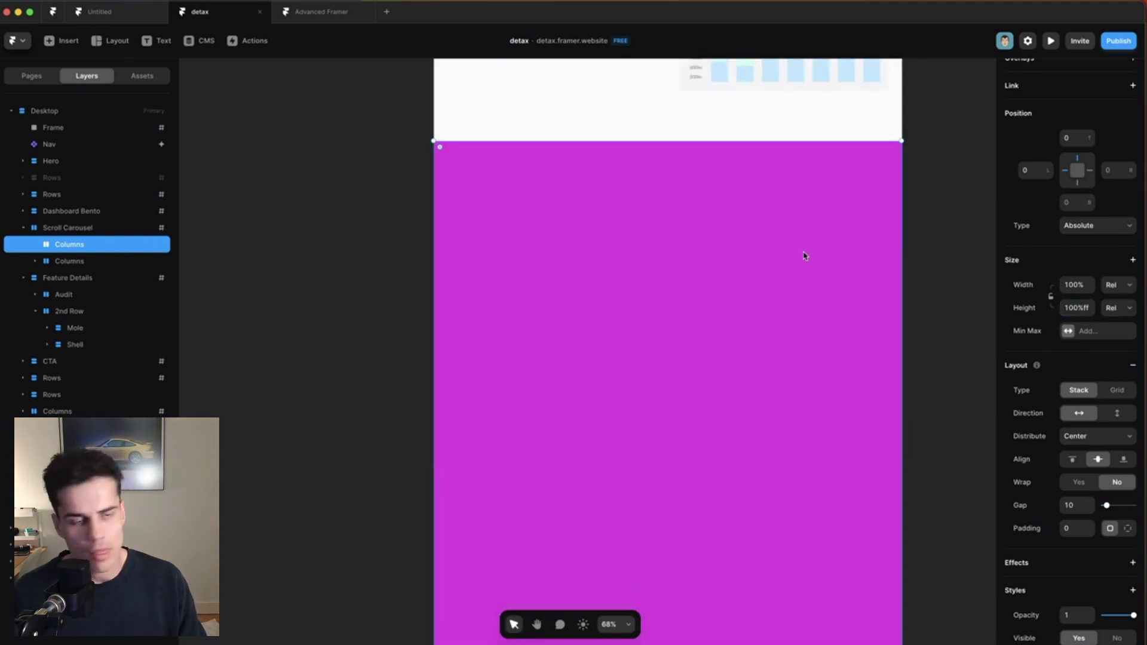
key(f)
mouse_move(463, 177)
mouse_down()
mouse_move(525, 223)
mouse_move(872, 380)
mouse_up()
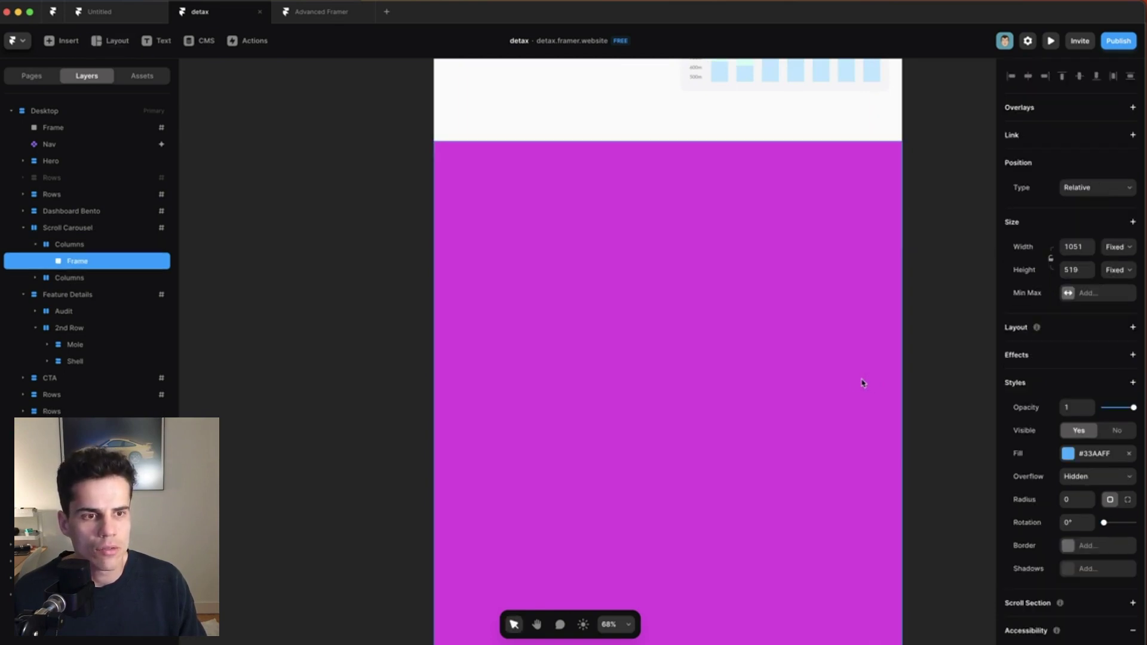
- Set the width and height of the blue frame inside the magenta stack to Fill
click(70, 244)
scroll(633, 404, down, 2)
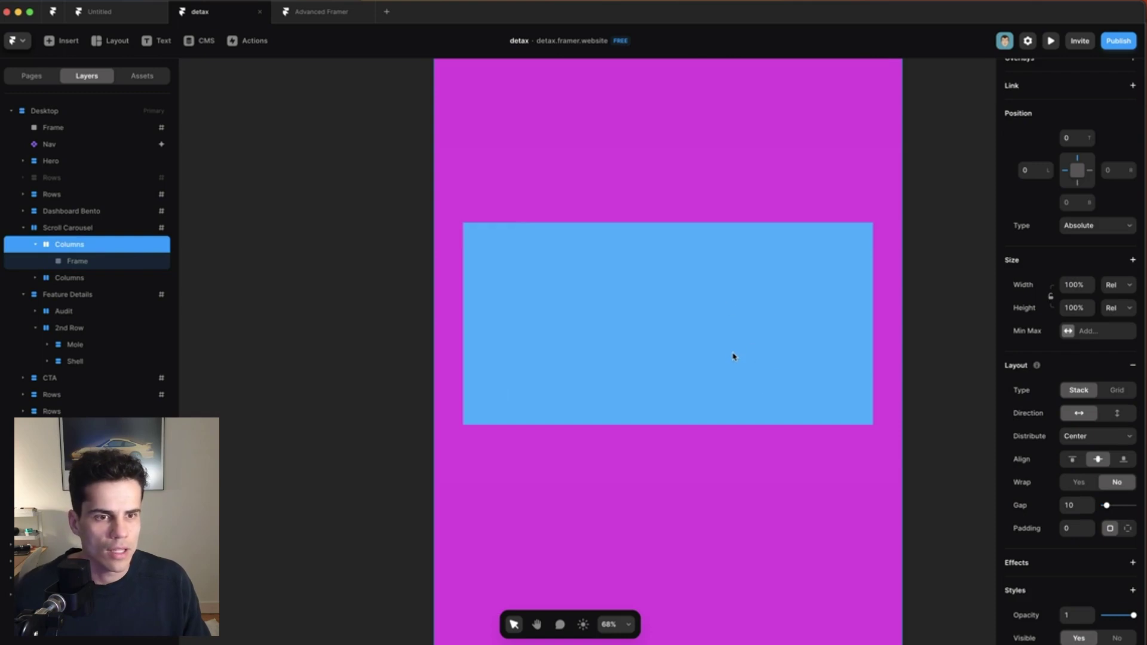
click(680, 314)
click(1116, 248)
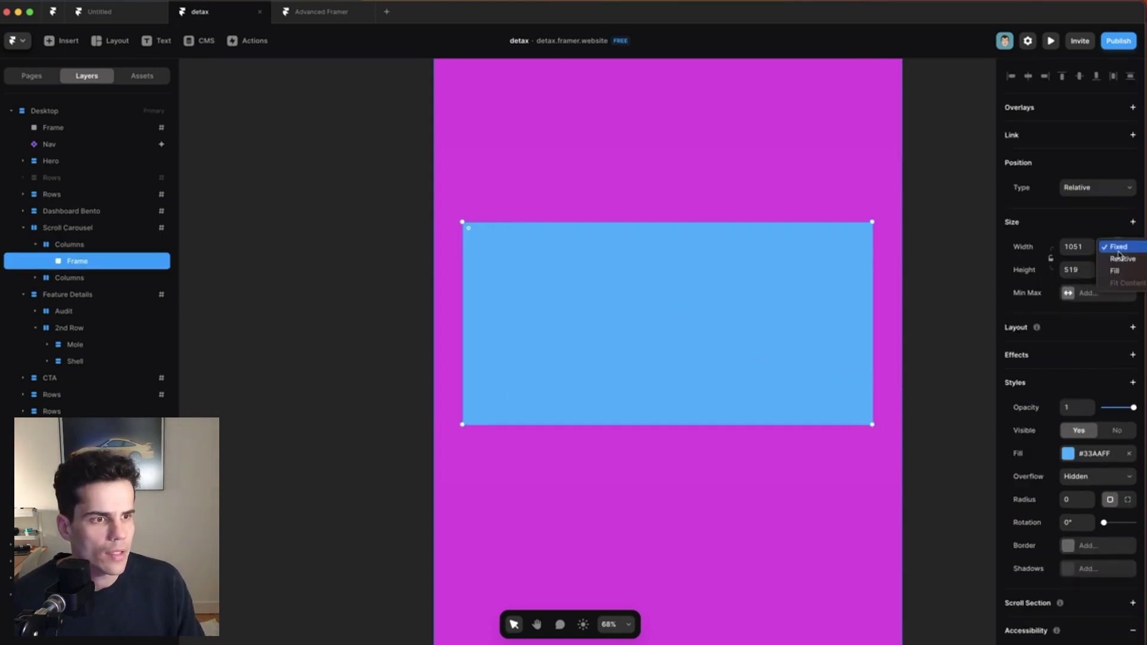
click(1128, 279)
click(1128, 276)
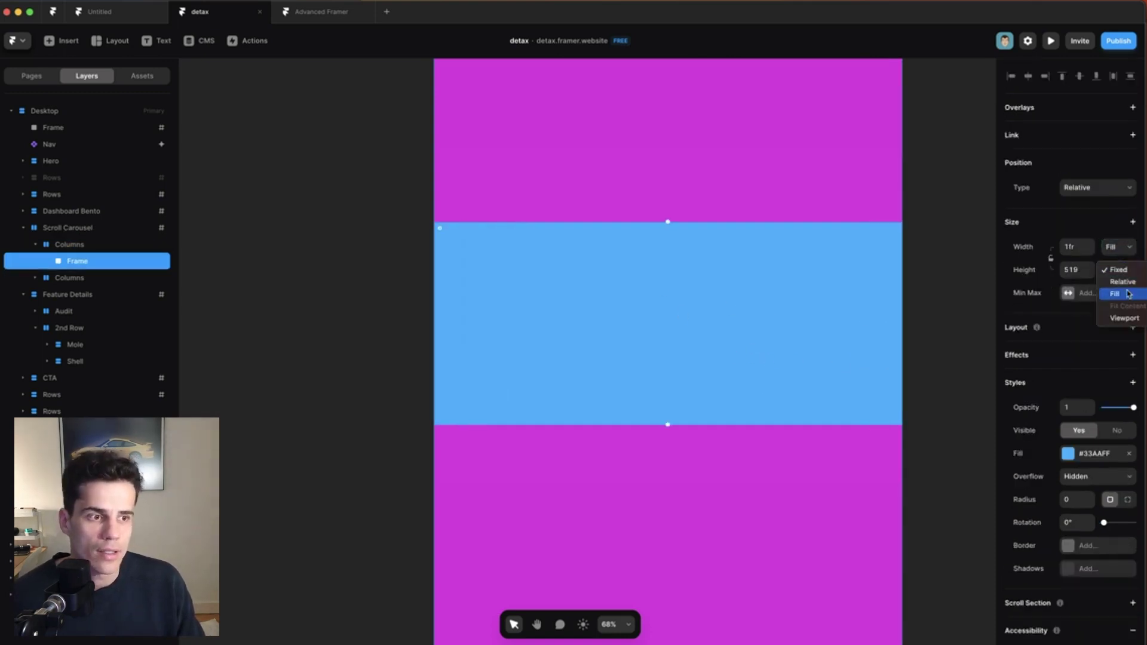
click(1118, 293)
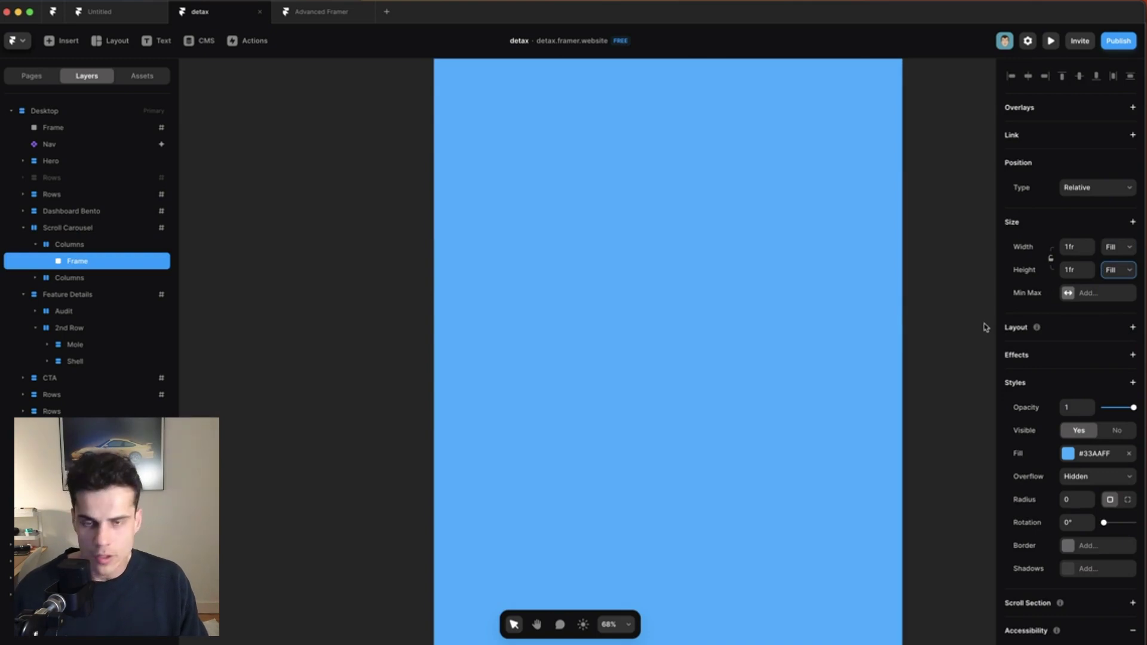
- Duplicate the blue frame twice and set the direction of its parent stack to vertical
key(super+d)
key(super+d)
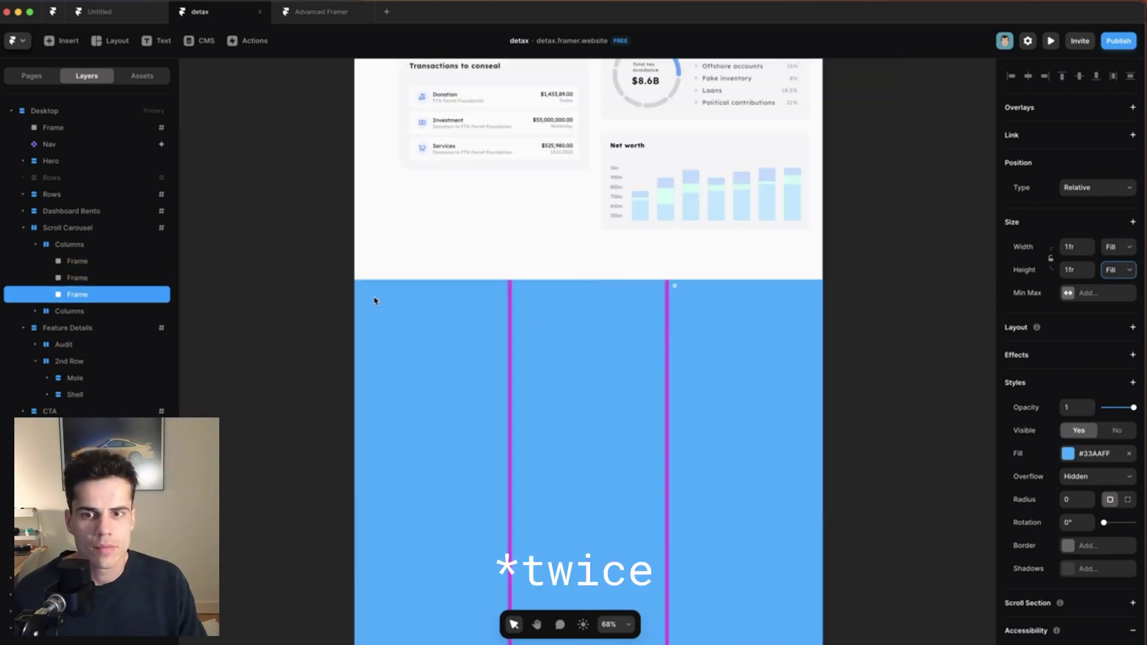
click(148, 246)
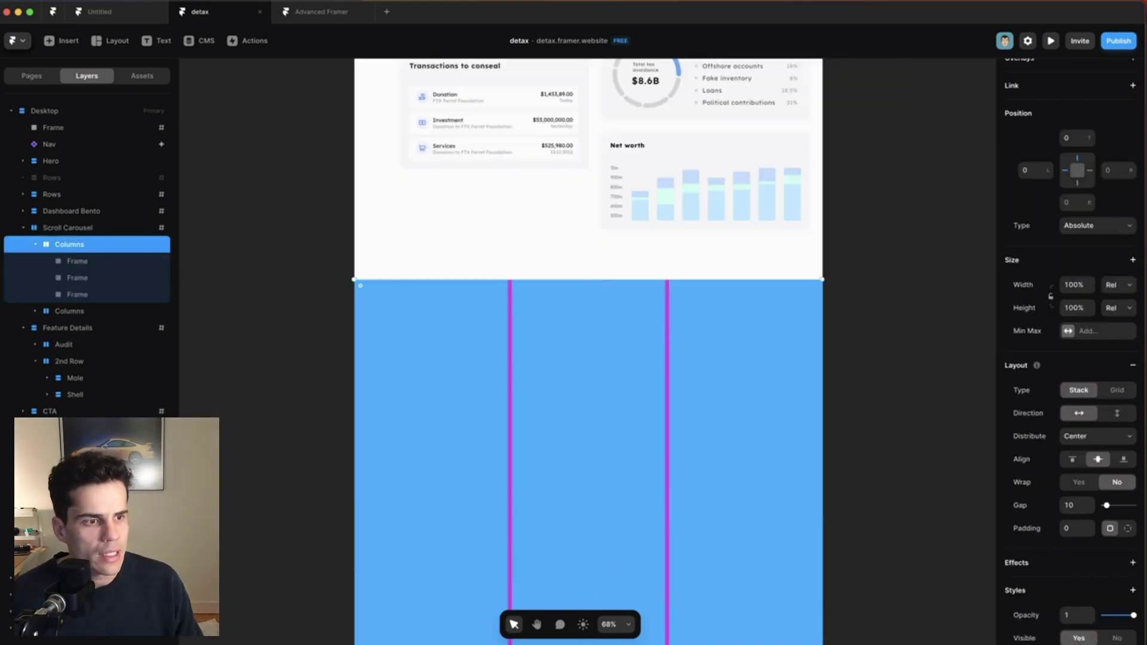
click(1117, 415)
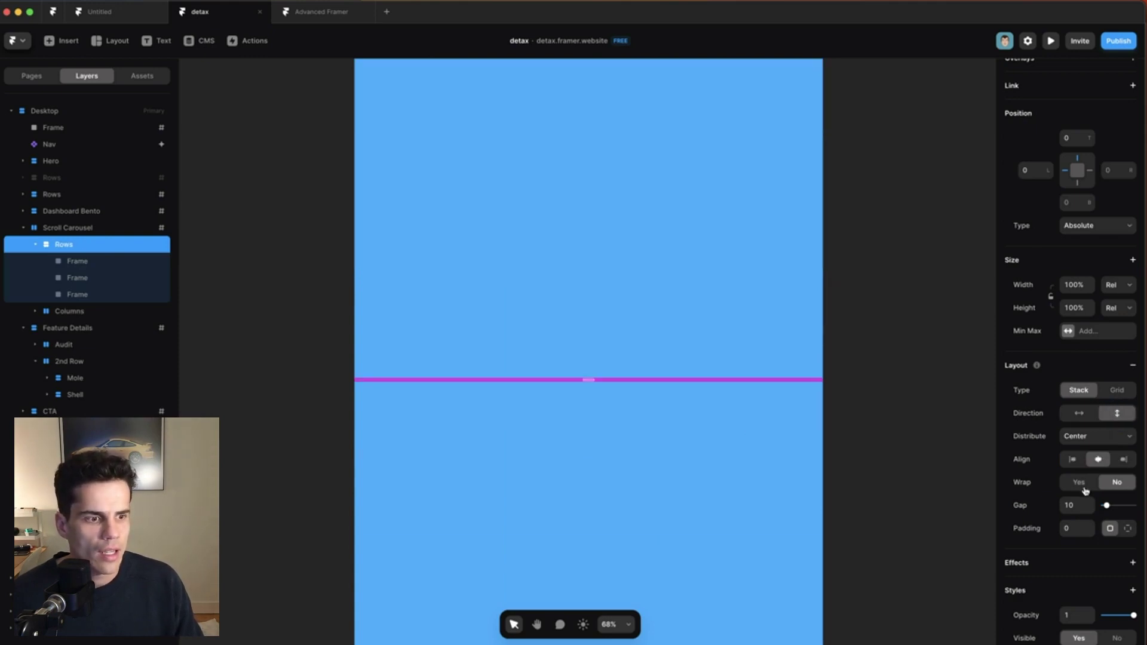
- Set the gap of the magenta stack to 0 and change the second frame's fill to light blue #9BD1F8
click(1075, 505)
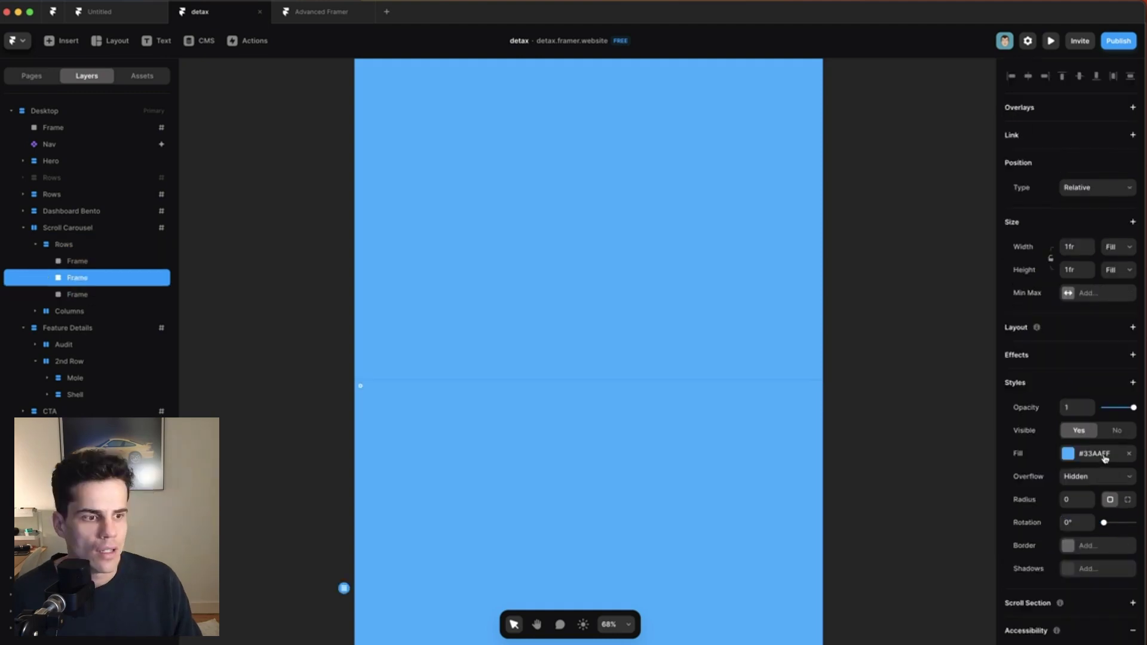
click(1095, 454)
click(895, 322)
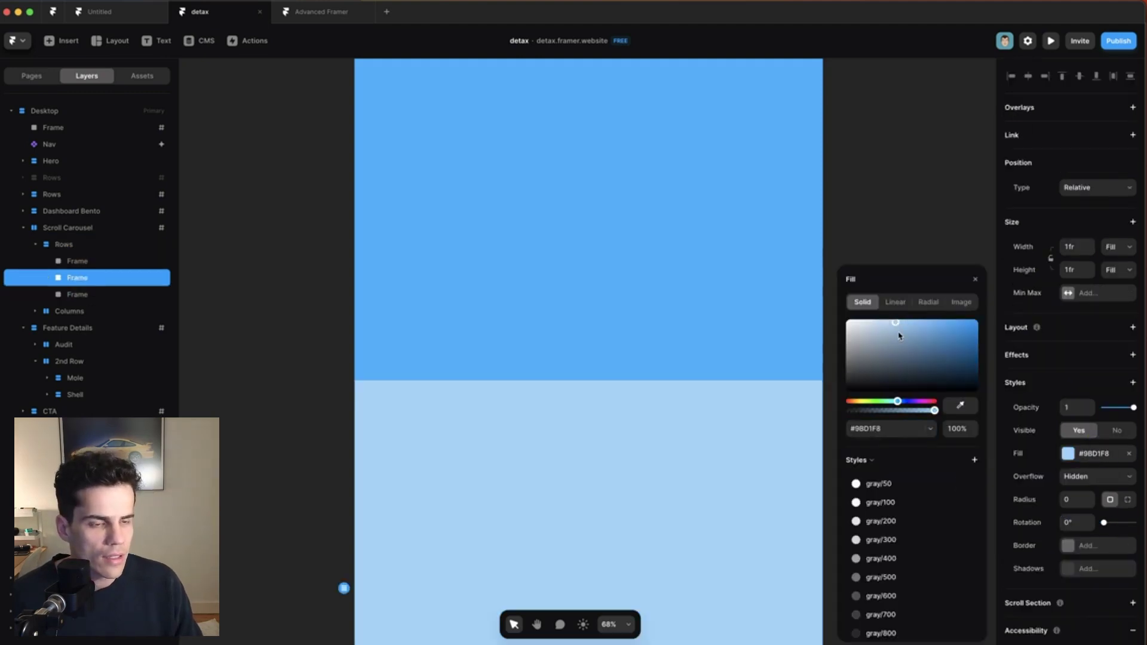
- Change the third frame's fill to a dark blue of about #2F6389
scroll(777, 448, down, 5)
click(736, 426)
click(935, 356)
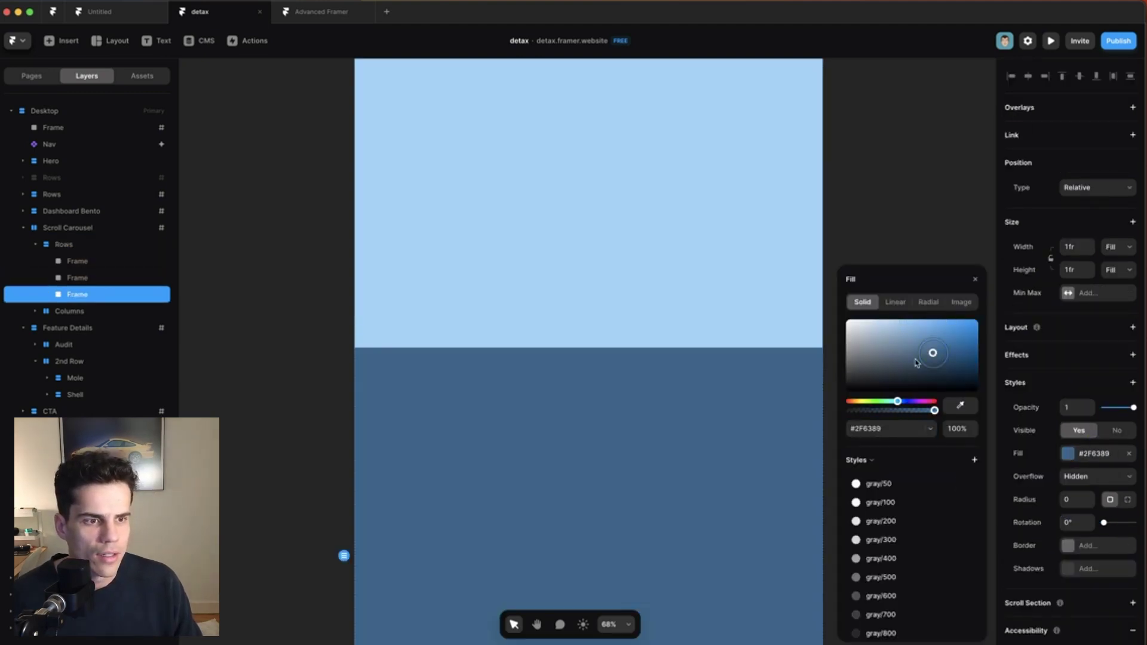
click(924, 218)
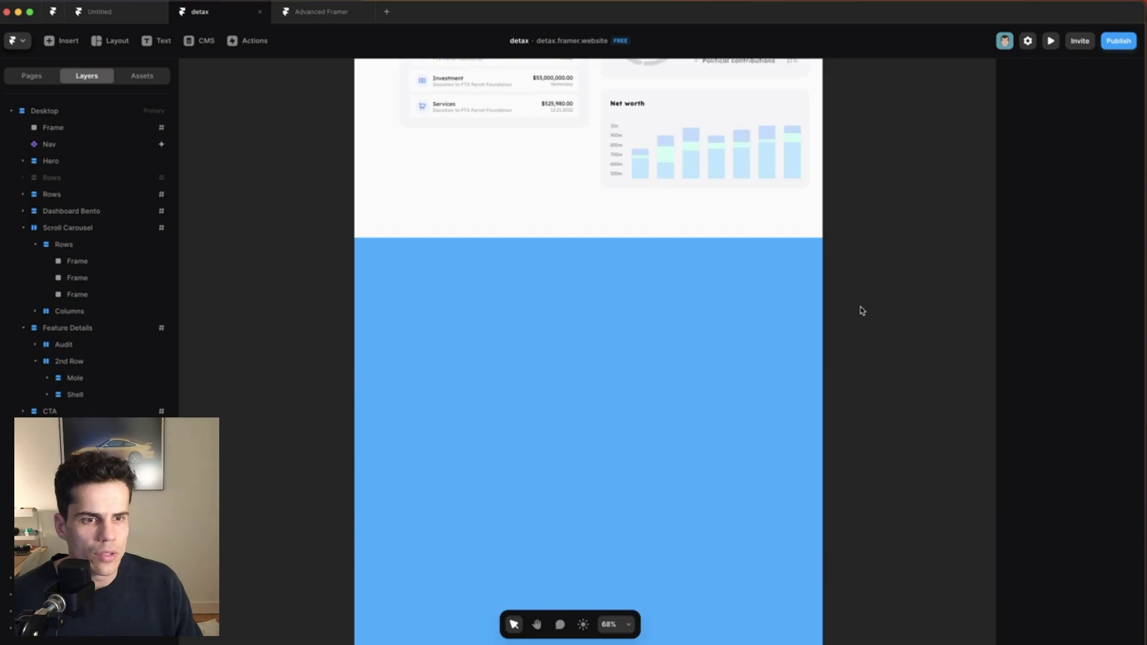
- Lower the Z Index of the absolute Rows stack so its trigger frames sit behind the sticky carousel content
scroll(862, 310, down, 3)
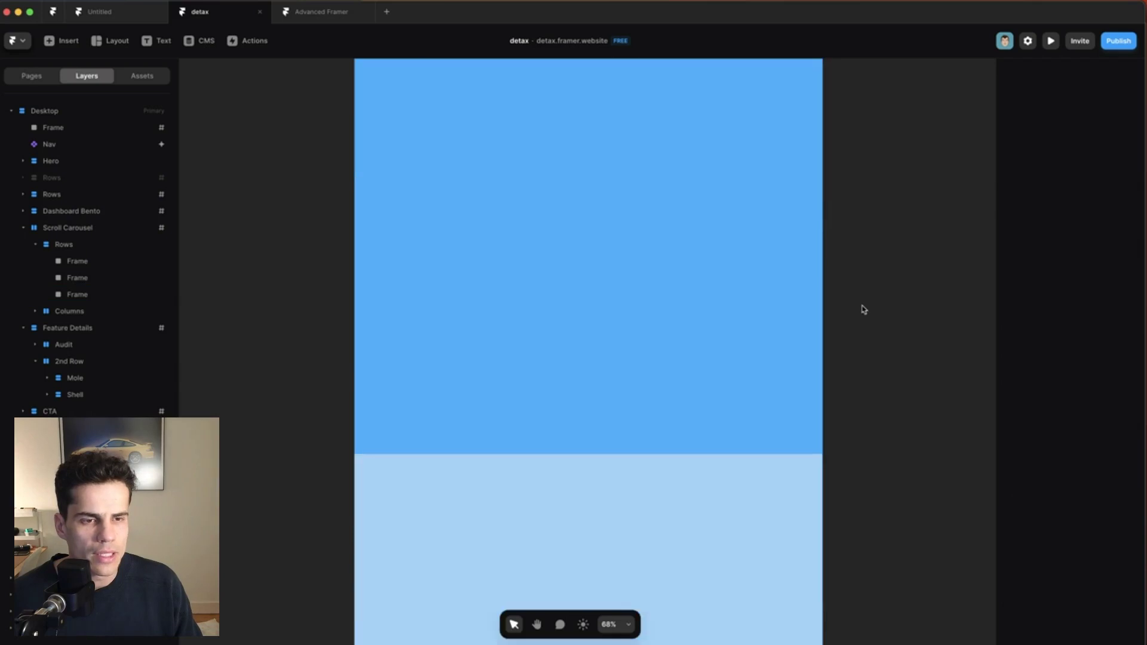
click(35, 244)
click(70, 247)
scroll(1053, 412, down, 5)
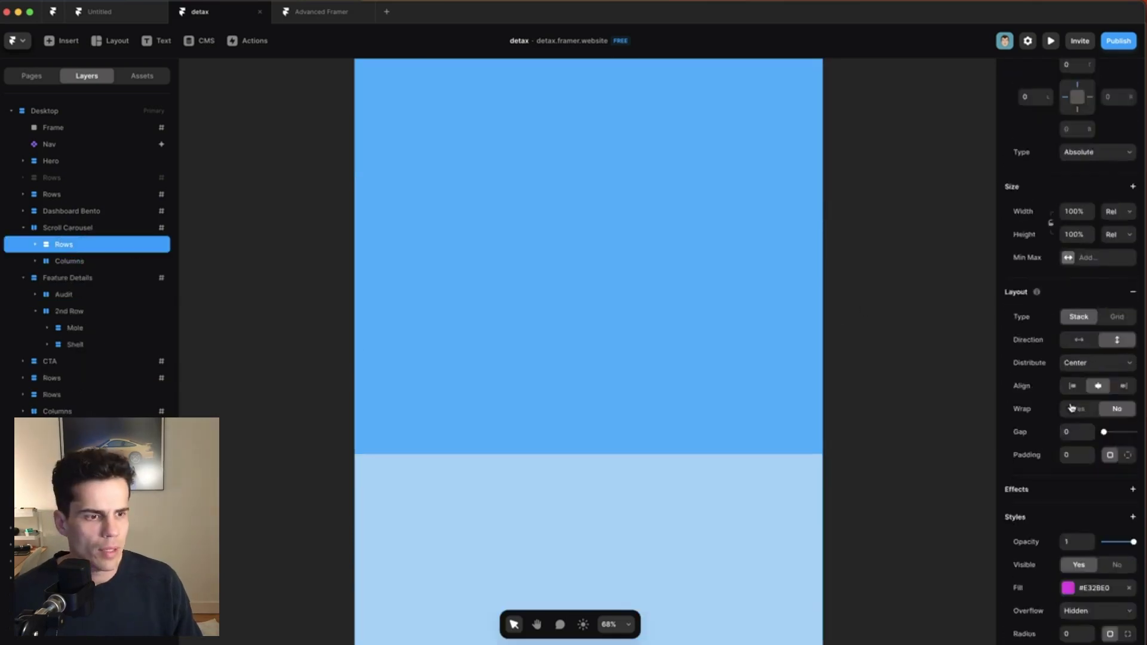
scroll(1069, 436, down, 7)
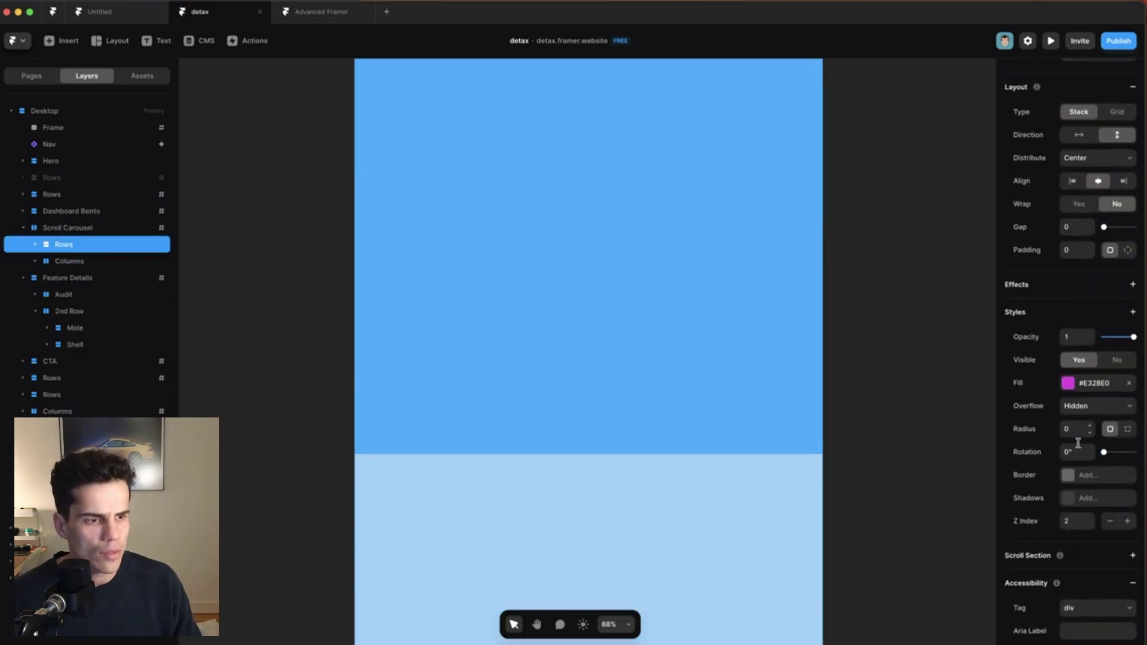
click(1110, 523)
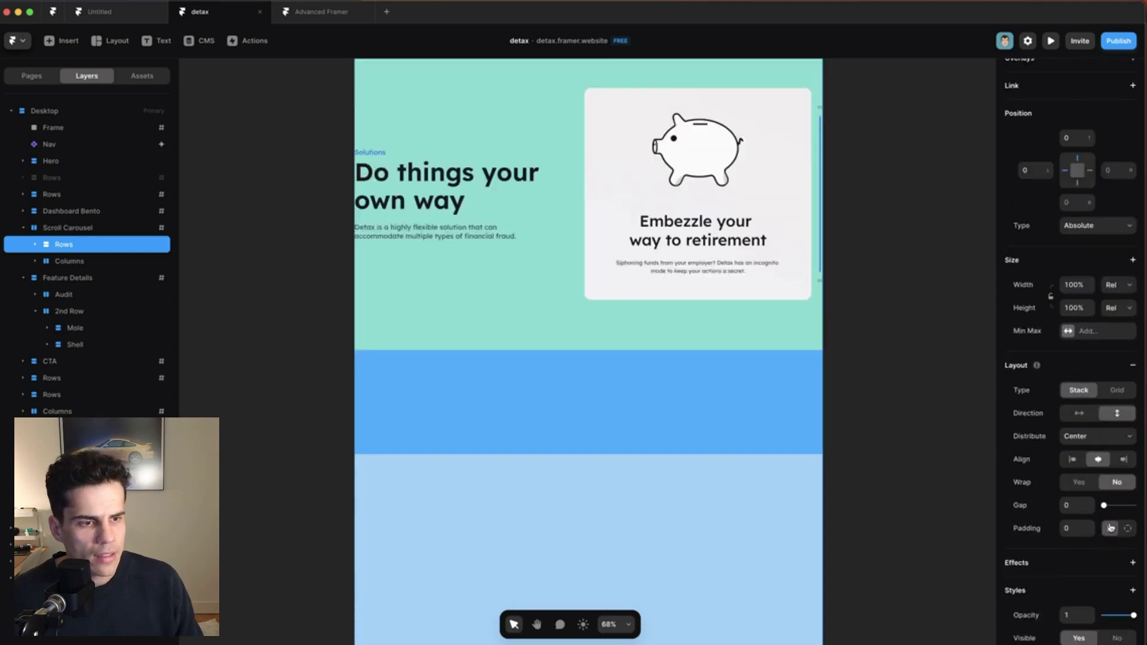
scroll(785, 437, up, 2)
scroll(837, 383, down, 4)
click(801, 412)
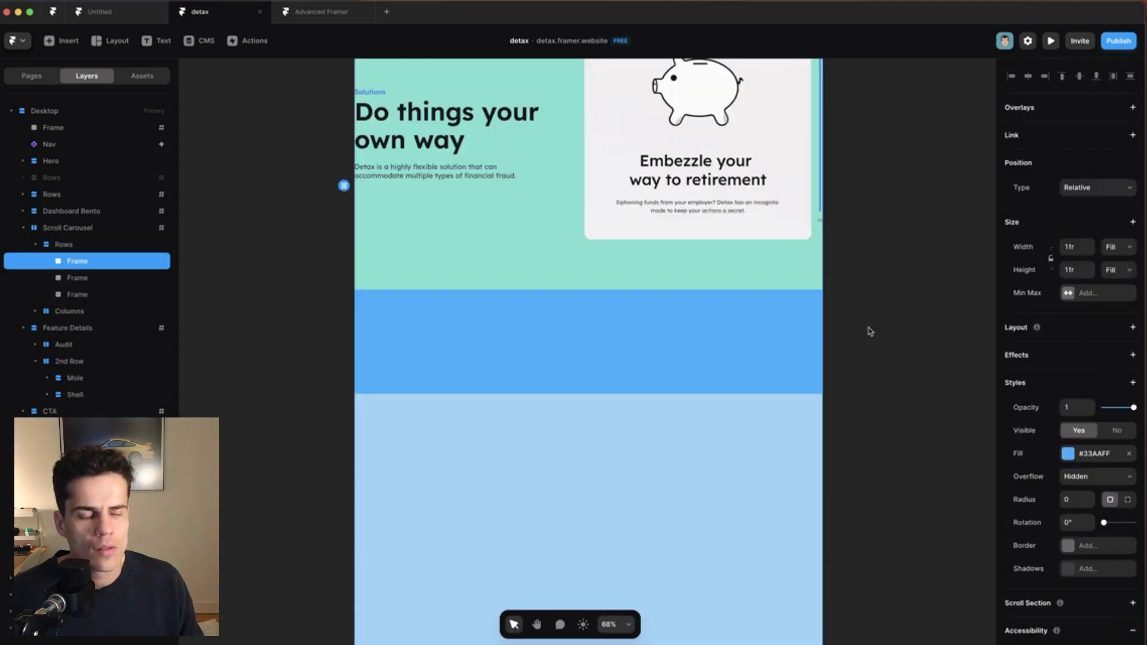
click(877, 323)
click(679, 324)
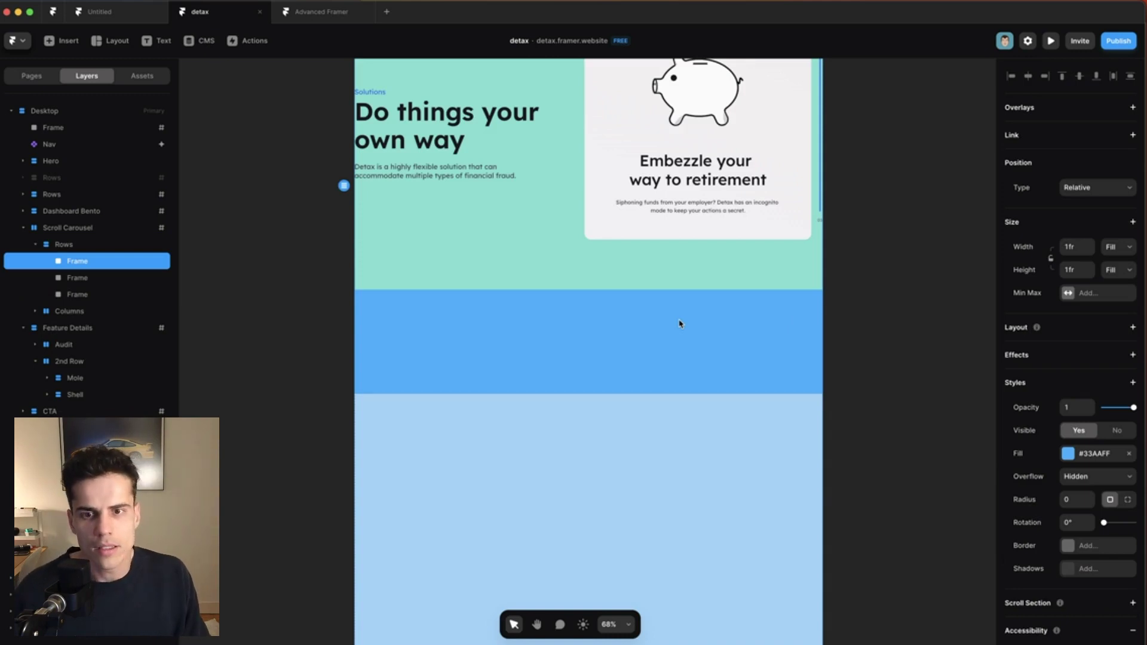
click(80, 277)
shift+click(92, 294)
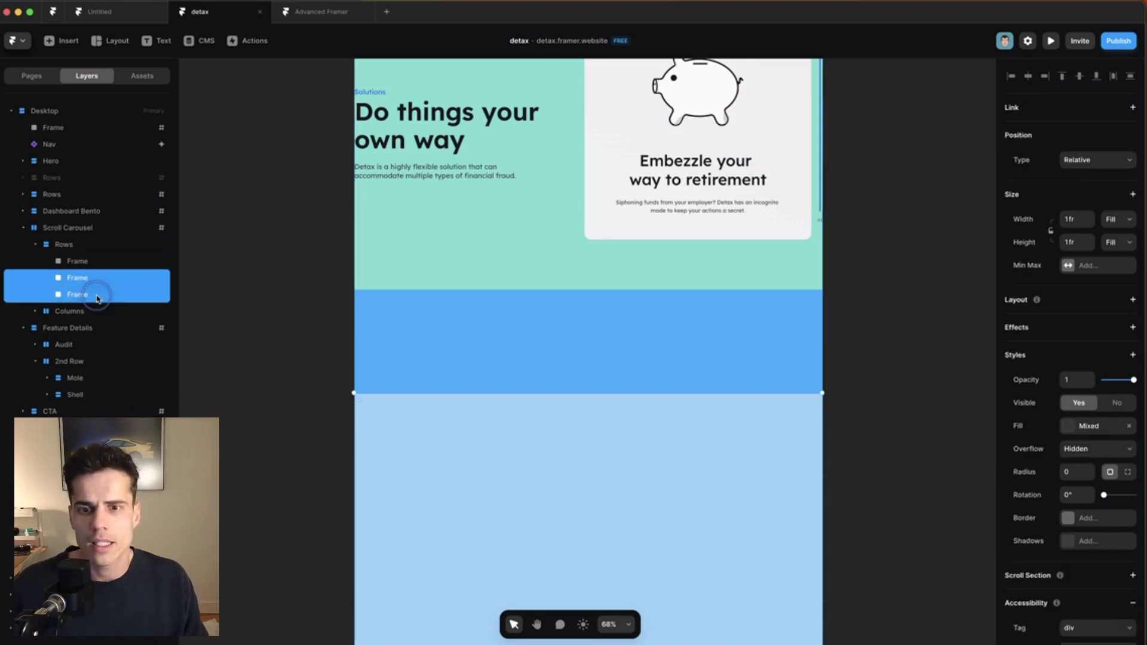
click(94, 276)
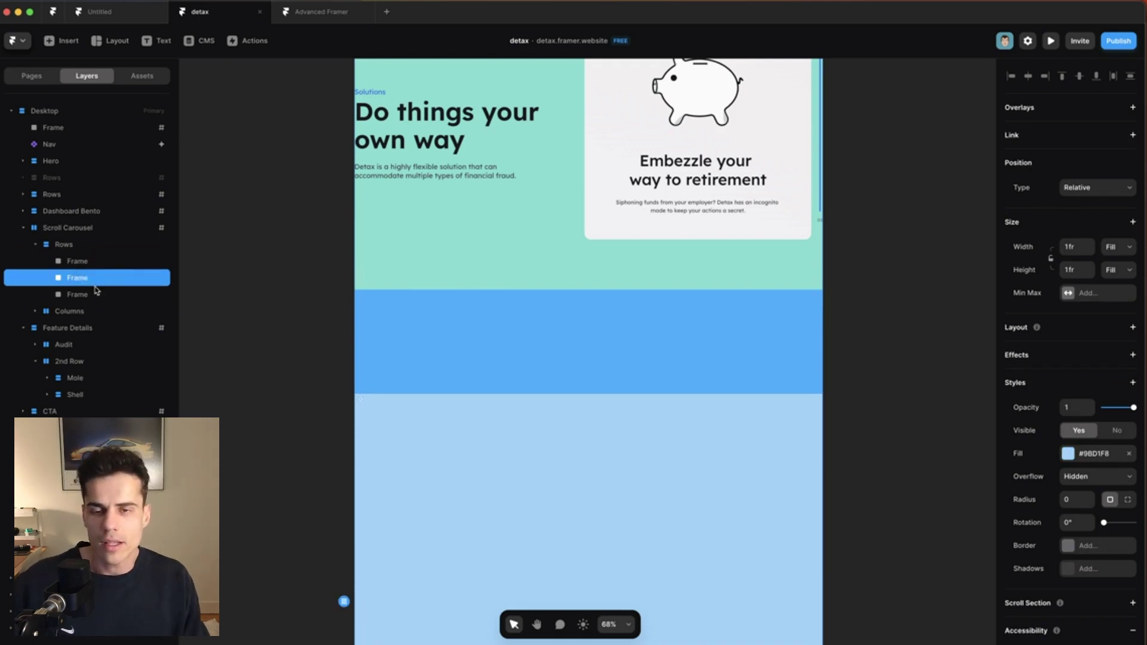
- Add a scroll section named scrll-trig to all three trigger frames in the Rows stack at once
click(96, 263)
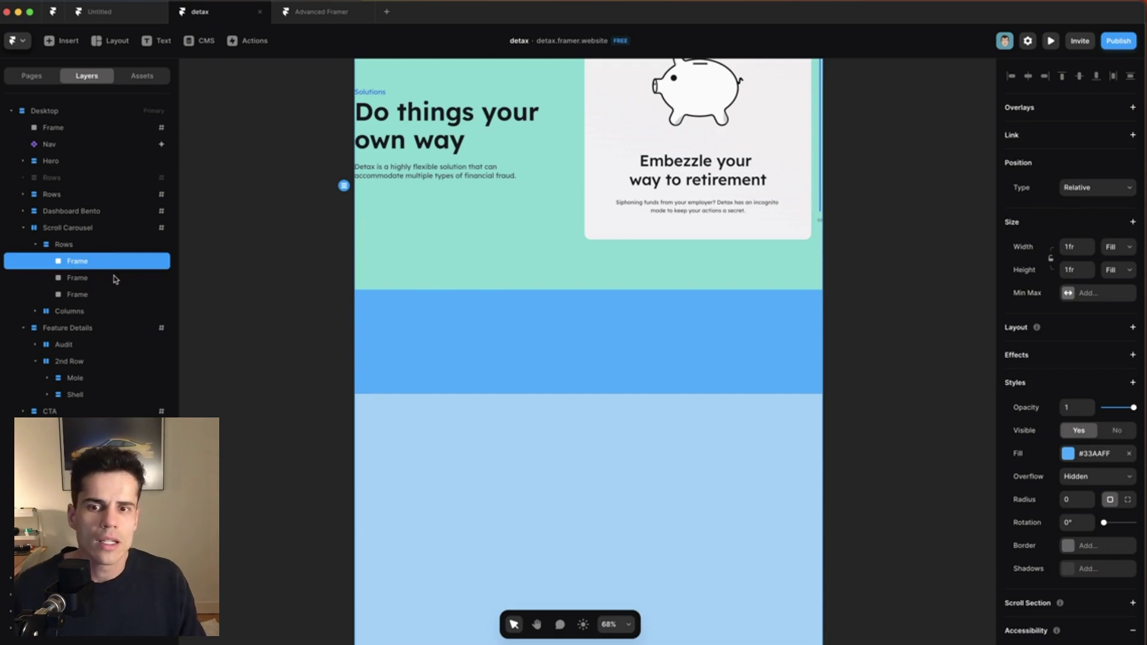
shift+click(104, 297)
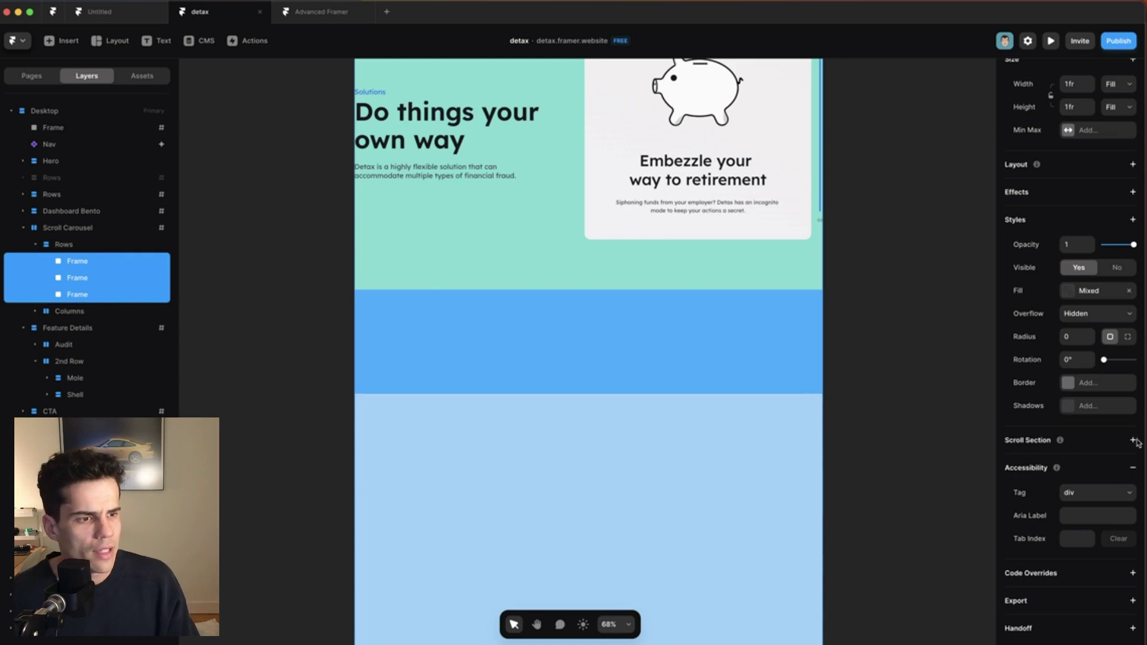
click(1133, 440)
click(1082, 465)
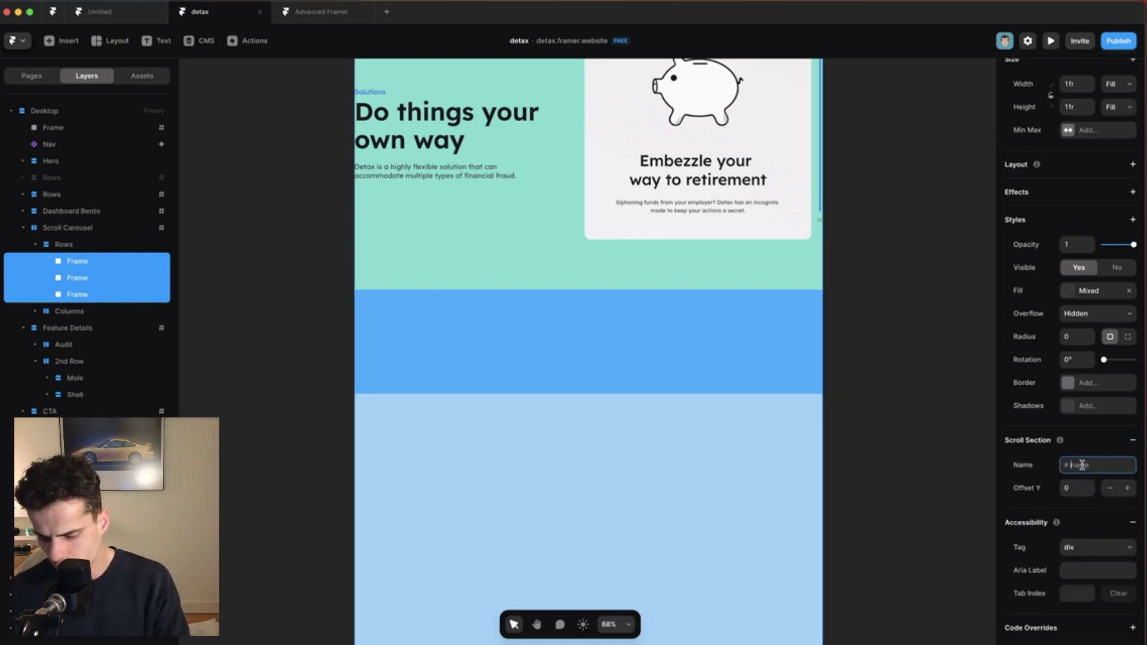
text(scrll-trig)
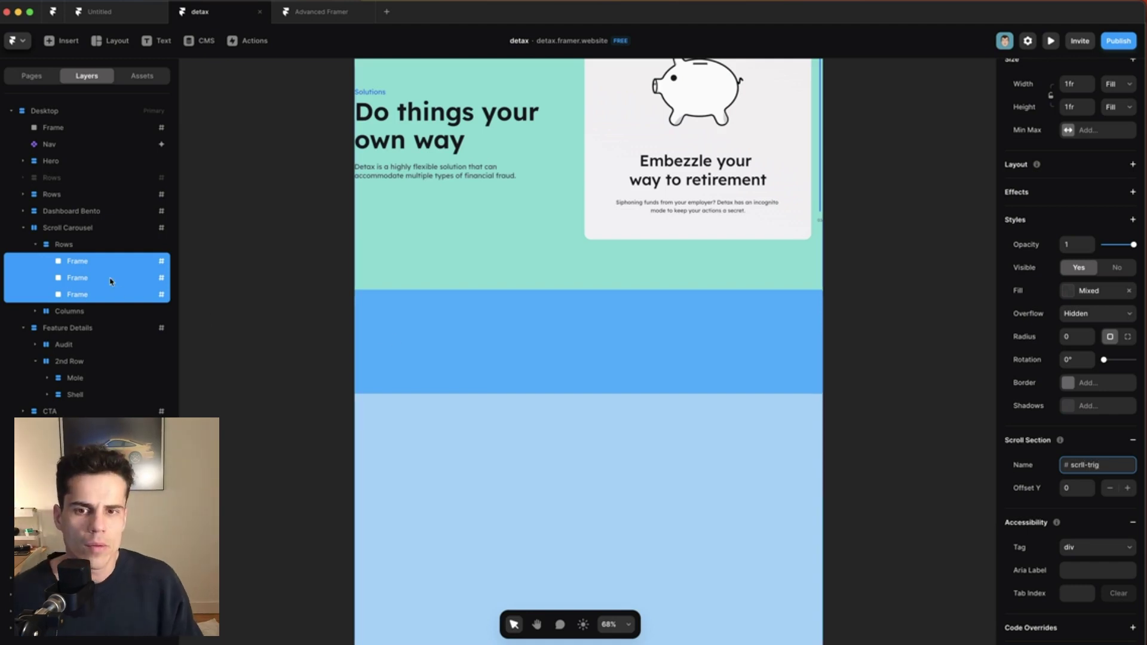
- Give each of the three trigger frames its own scroll section name by adding a hyphenated suffix to scrll-trig
click(110, 263)
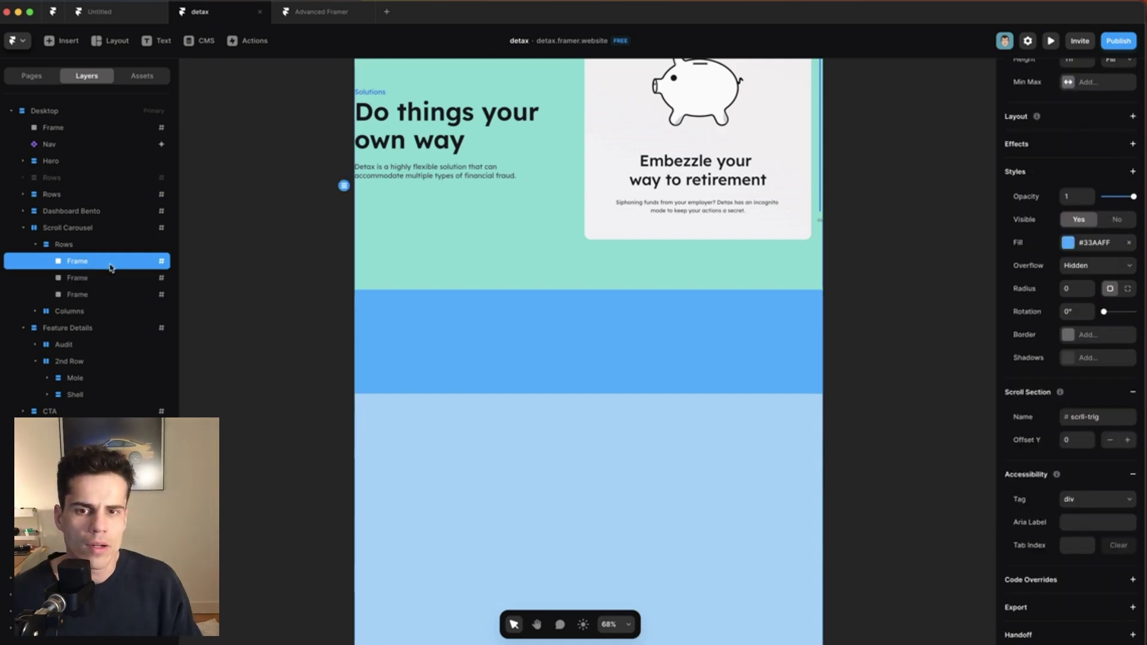
click(1104, 412)
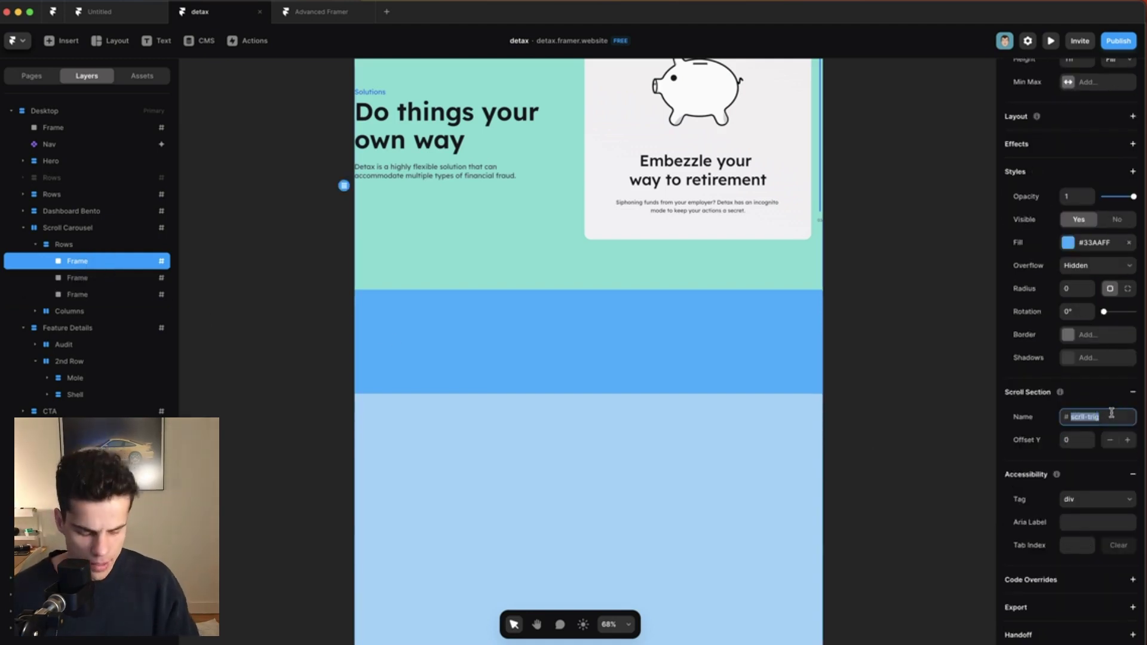
key(Right)
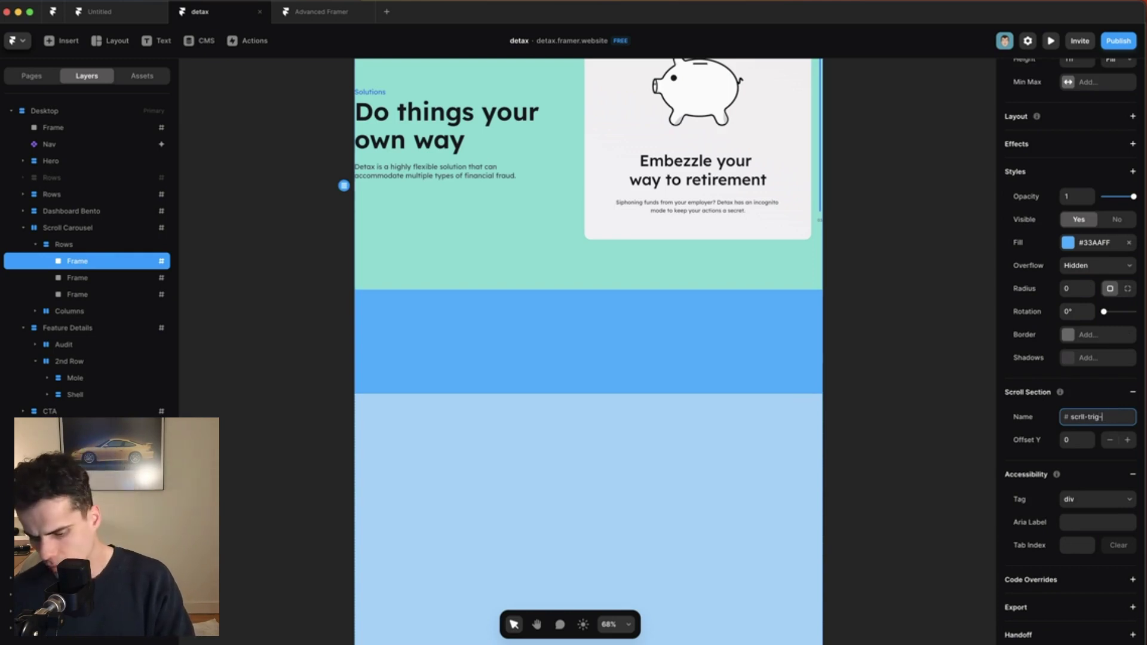
text(-)
click(78, 278)
click(77, 295)
key(Escape)
- Remove the mint green fill from the sticky Columns stack
scroll(512, 356, up, 2)
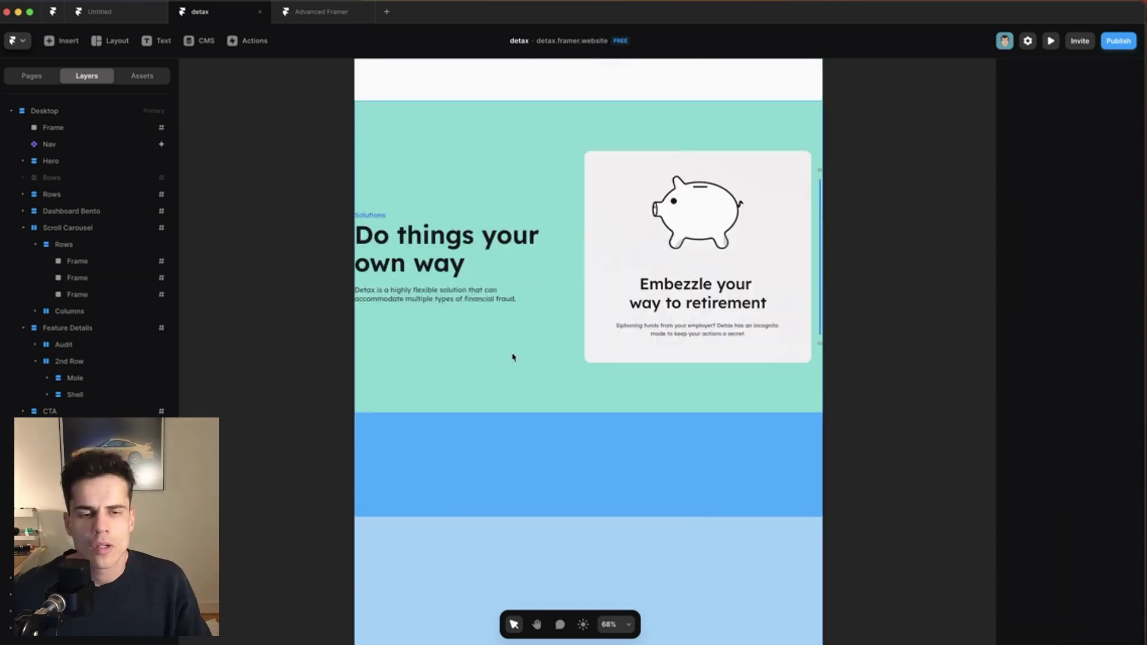
click(452, 384)
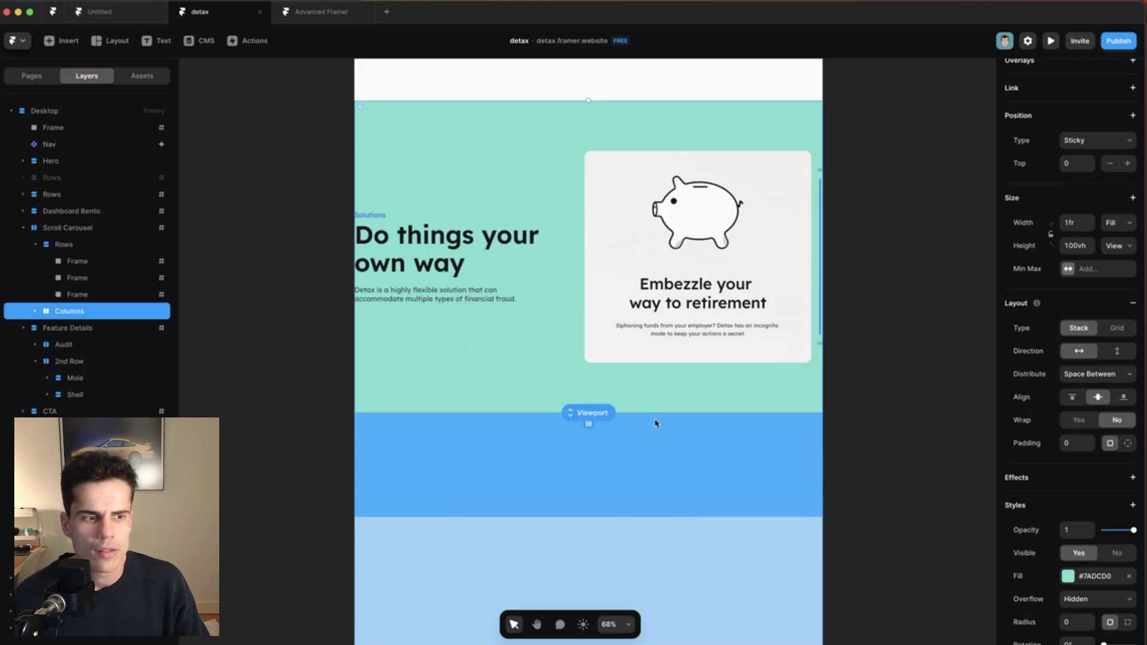
click(1130, 577)
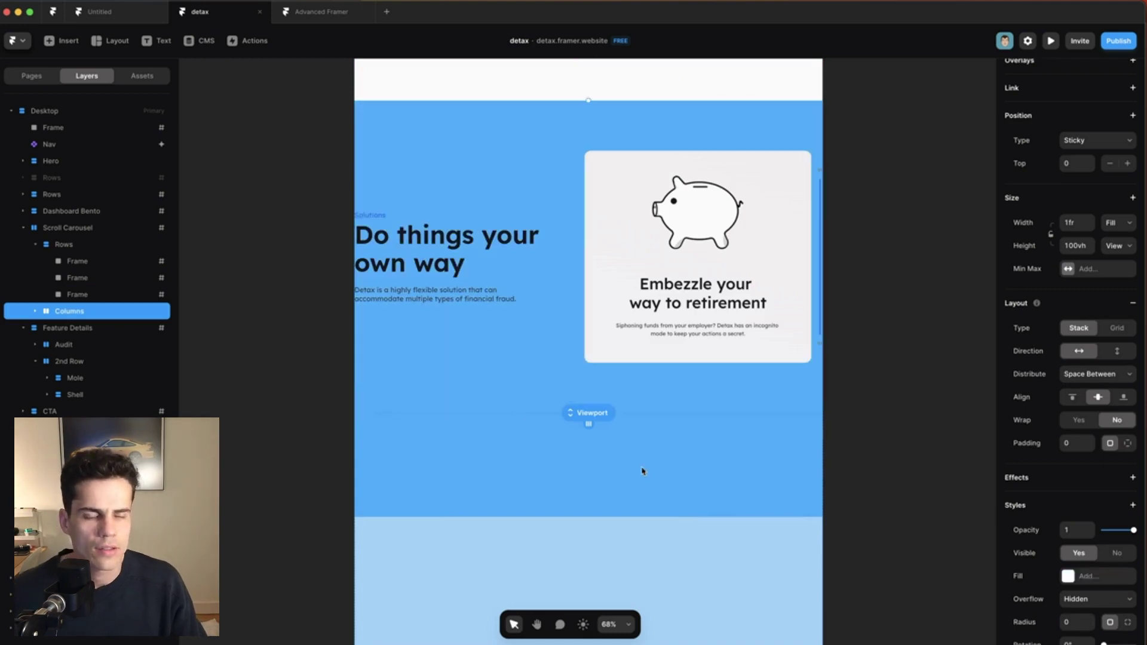
- Add a Scroll Animation effect to card 01 and remove its Enter effect, leaving only the Exit effect
click(35, 311)
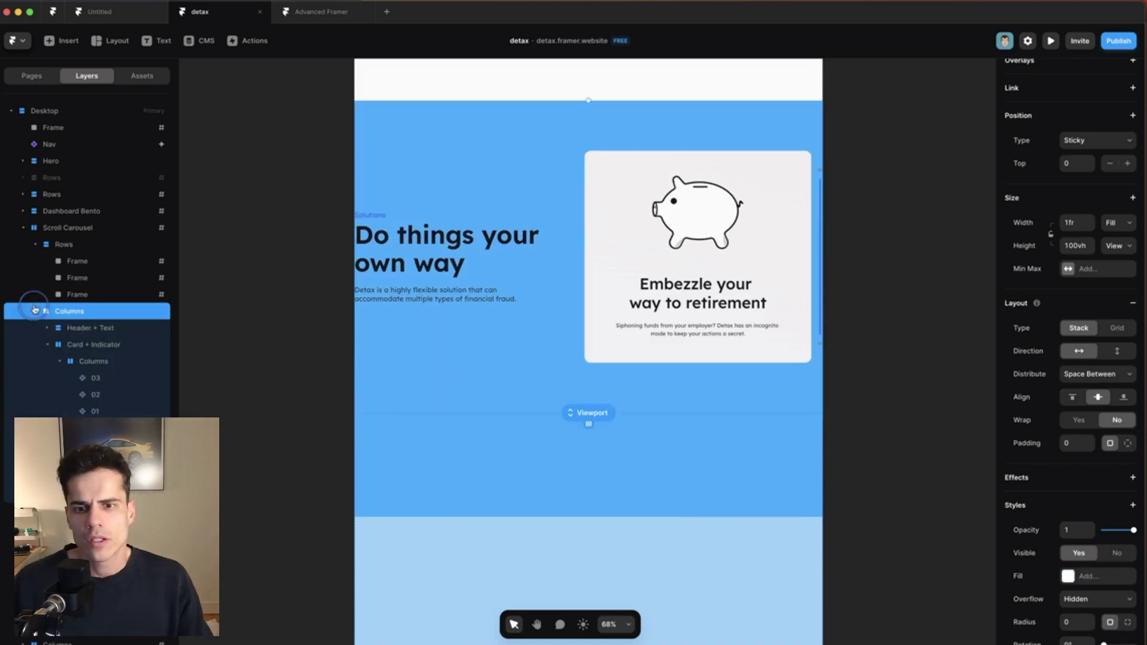
click(110, 380)
scroll(640, 215, up, 2)
click(640, 215)
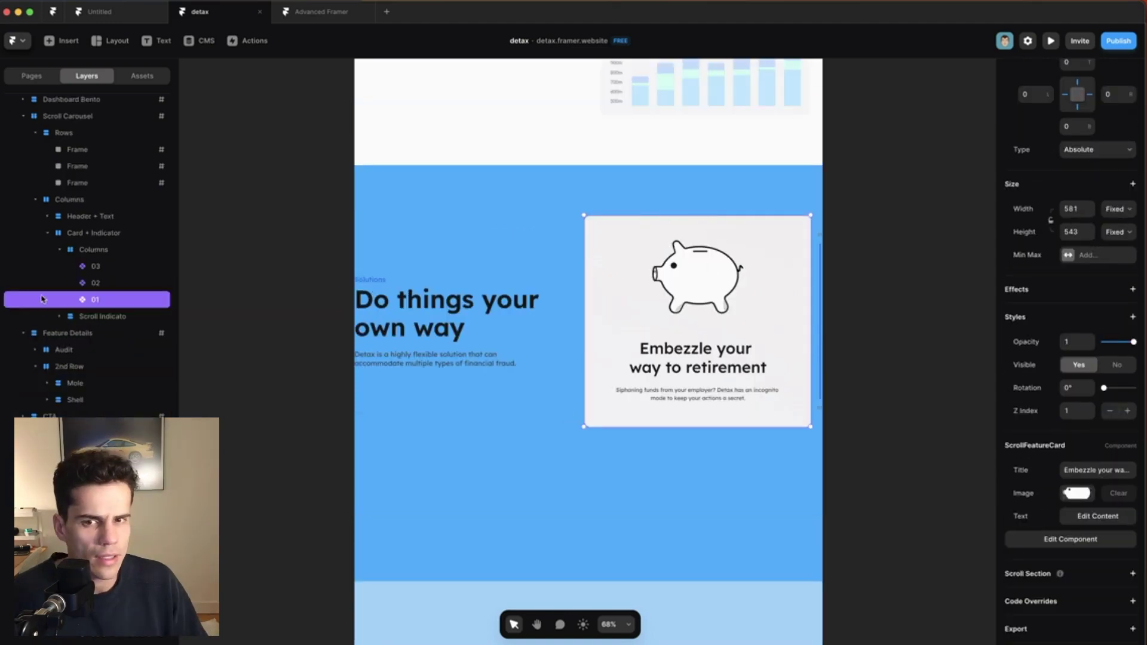
click(1134, 290)
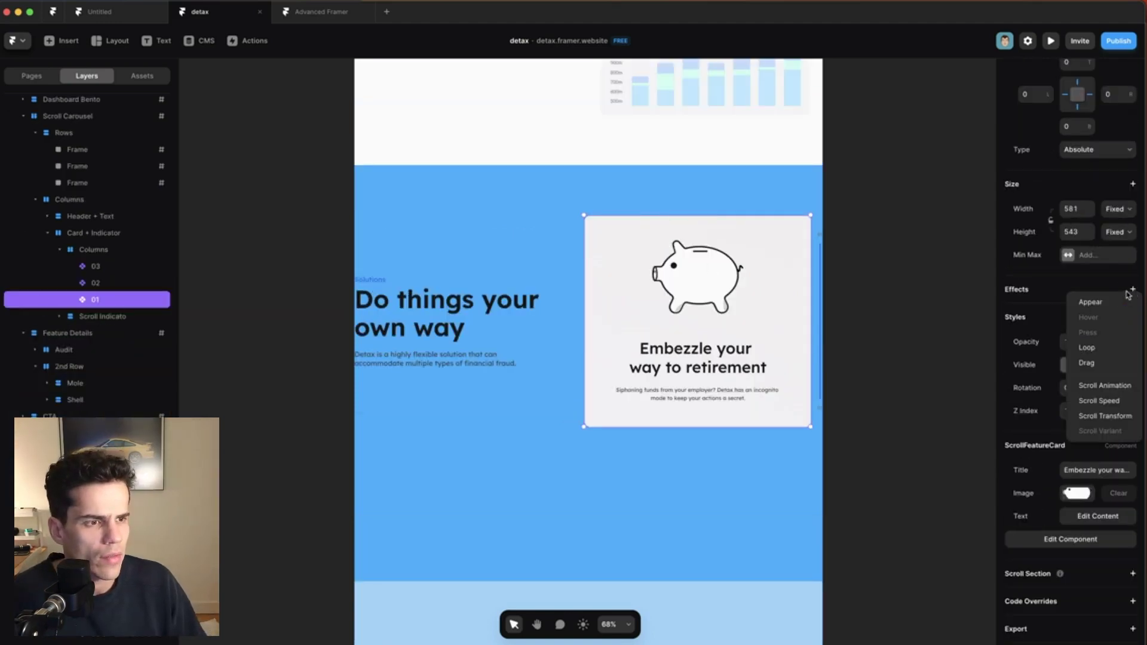
click(1122, 394)
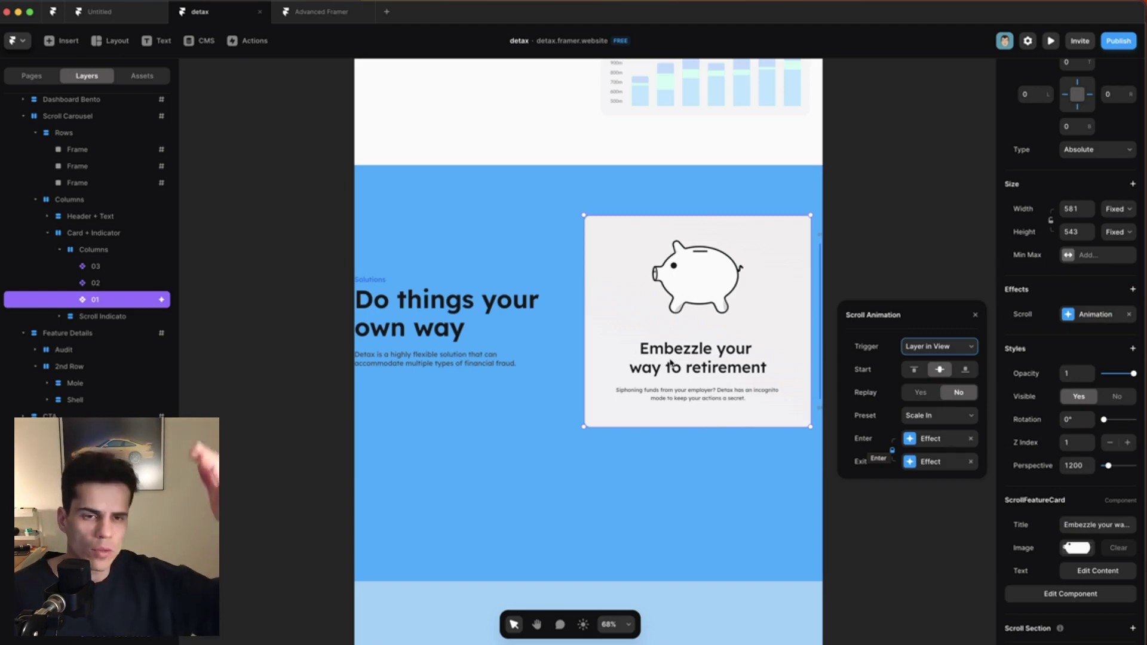
click(971, 440)
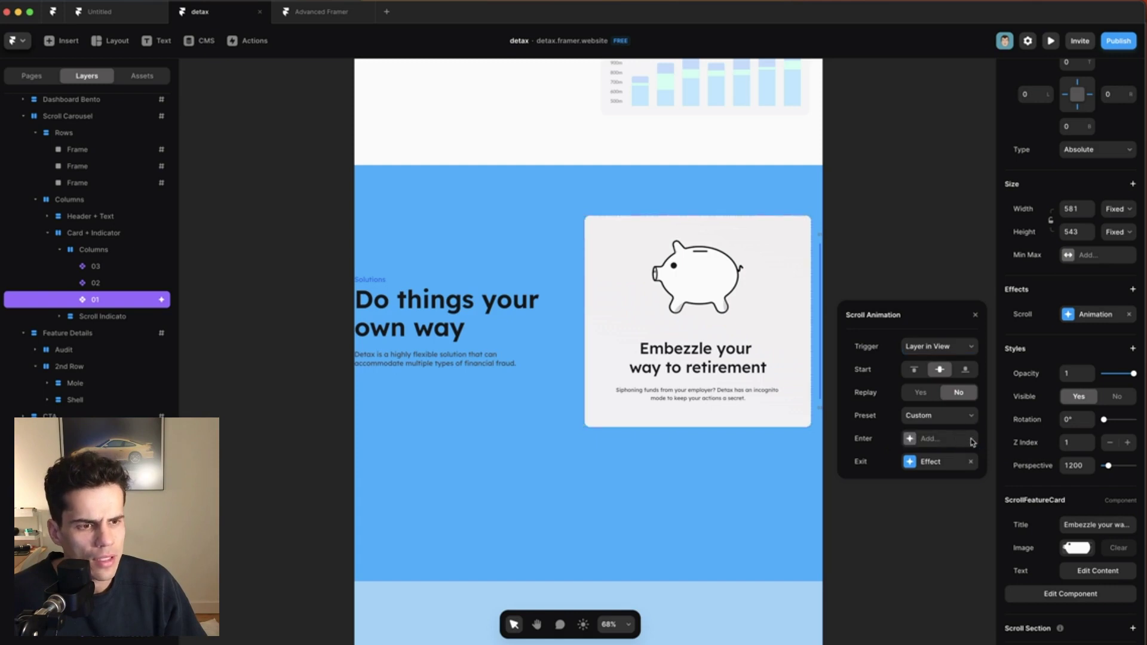
- Set the Y offset of card 01's Exit effect to 200
click(913, 464)
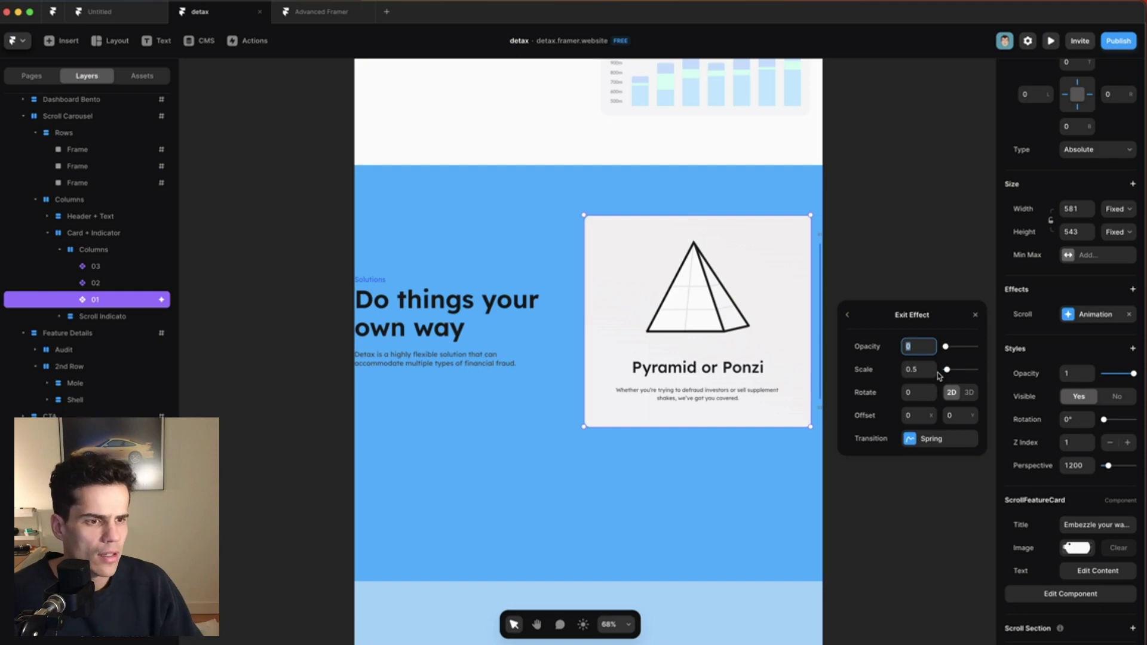
click(954, 416)
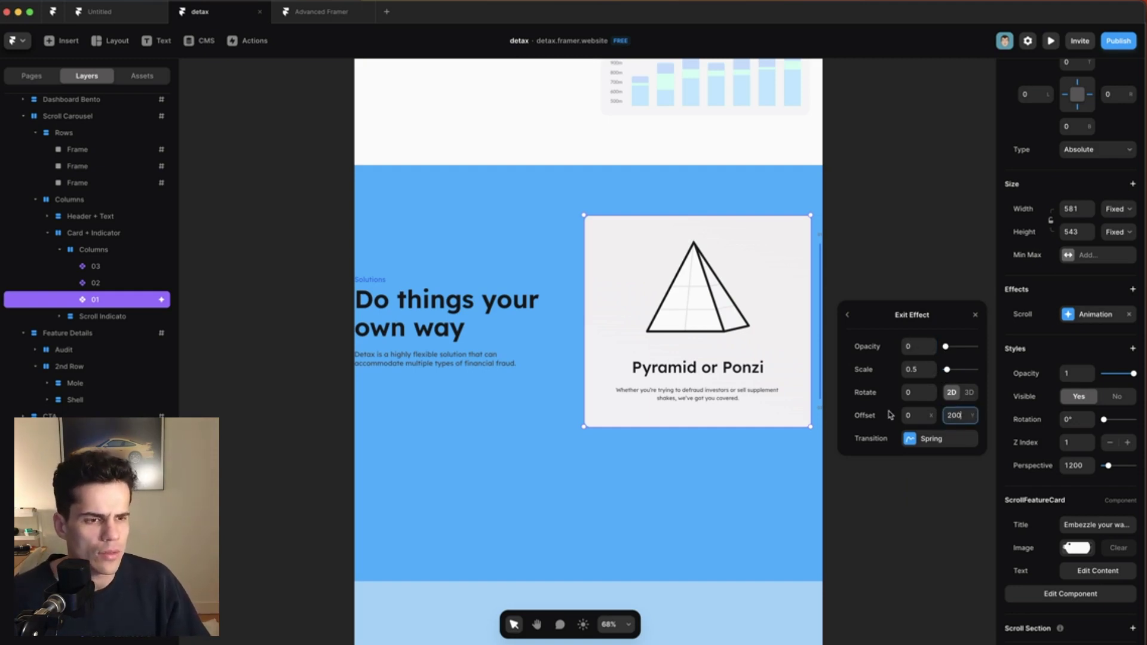
key(Return)
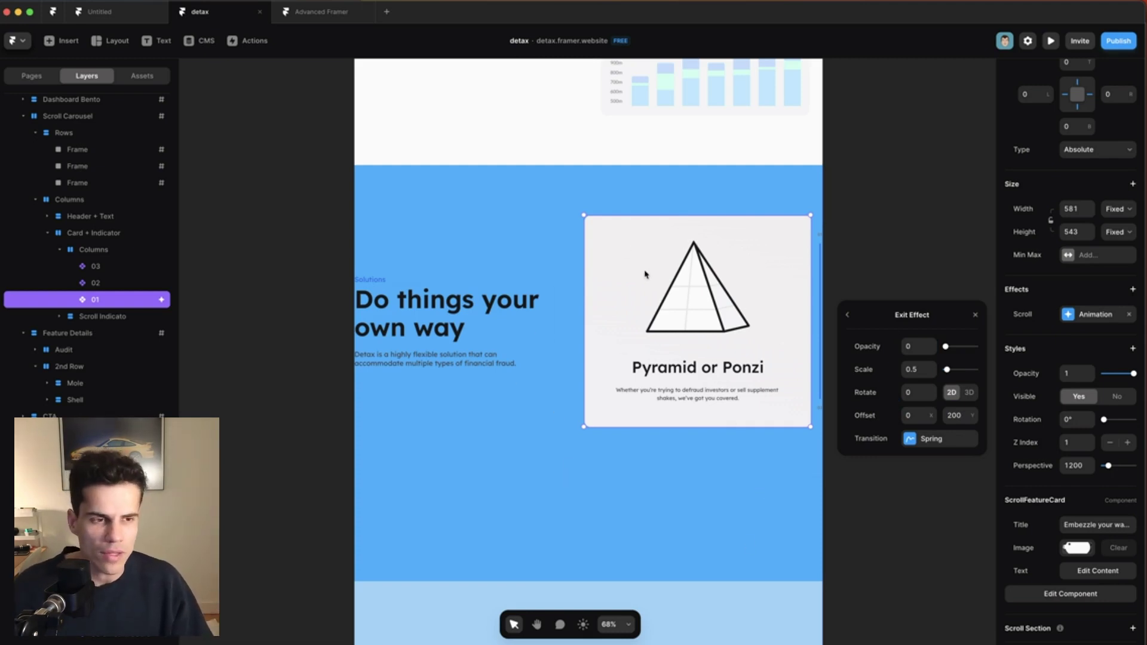
- Set the overflow of the Columns stack that holds the three cards to Visible
click(100, 250)
click(1093, 491)
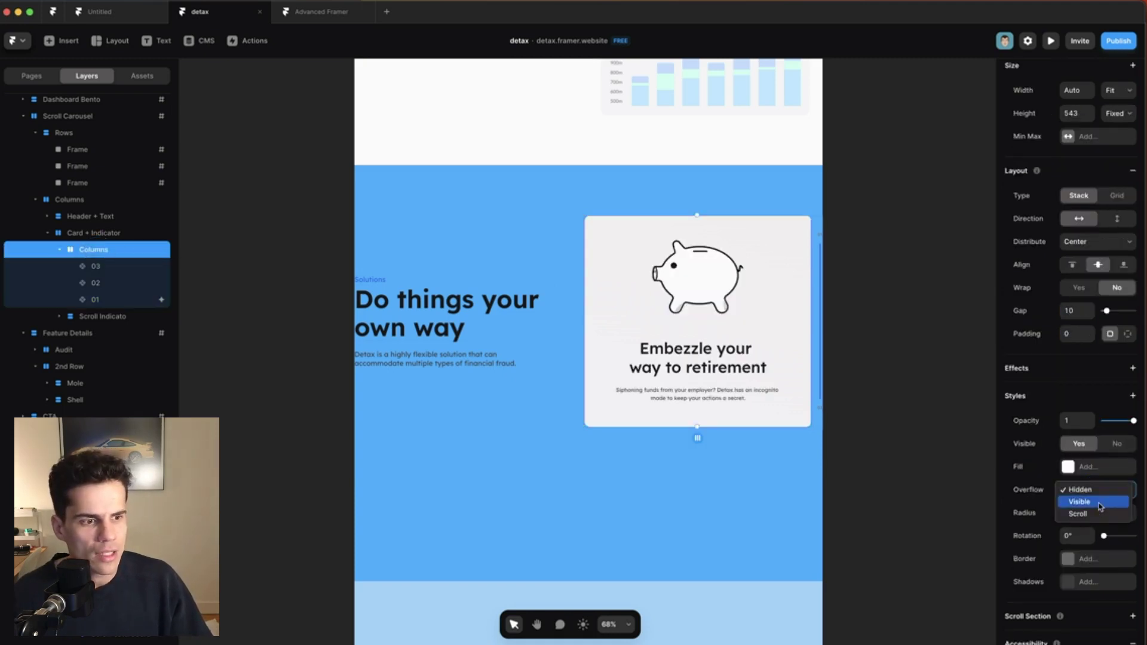
click(1101, 506)
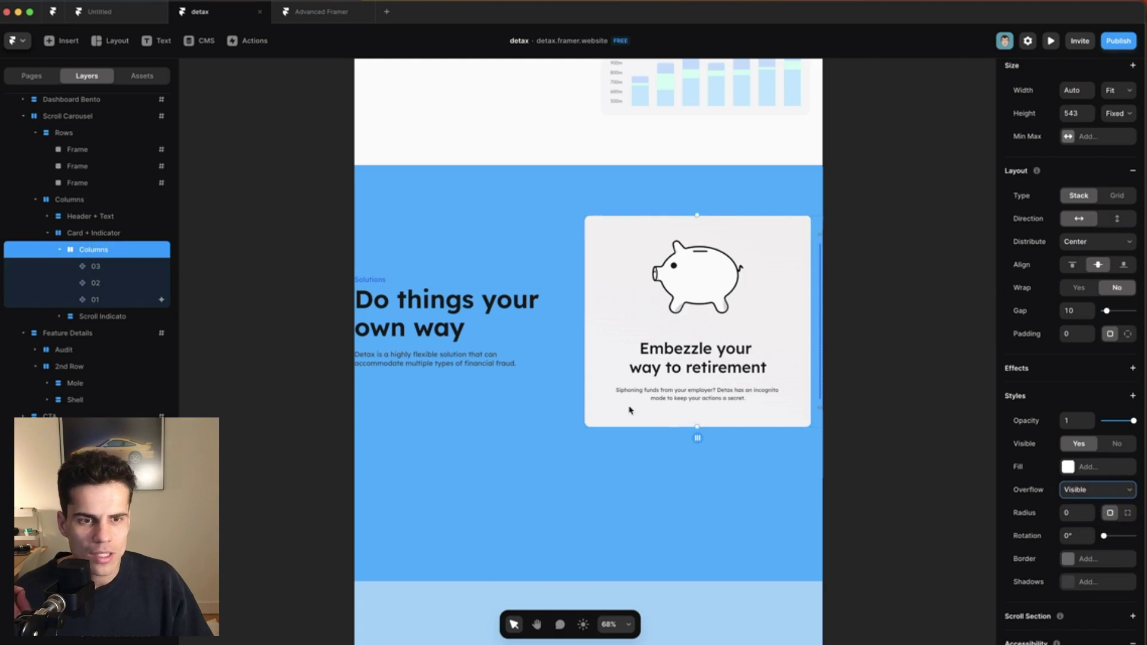
- Set the scale of card 01's Exit effect to 0.8
click(120, 300)
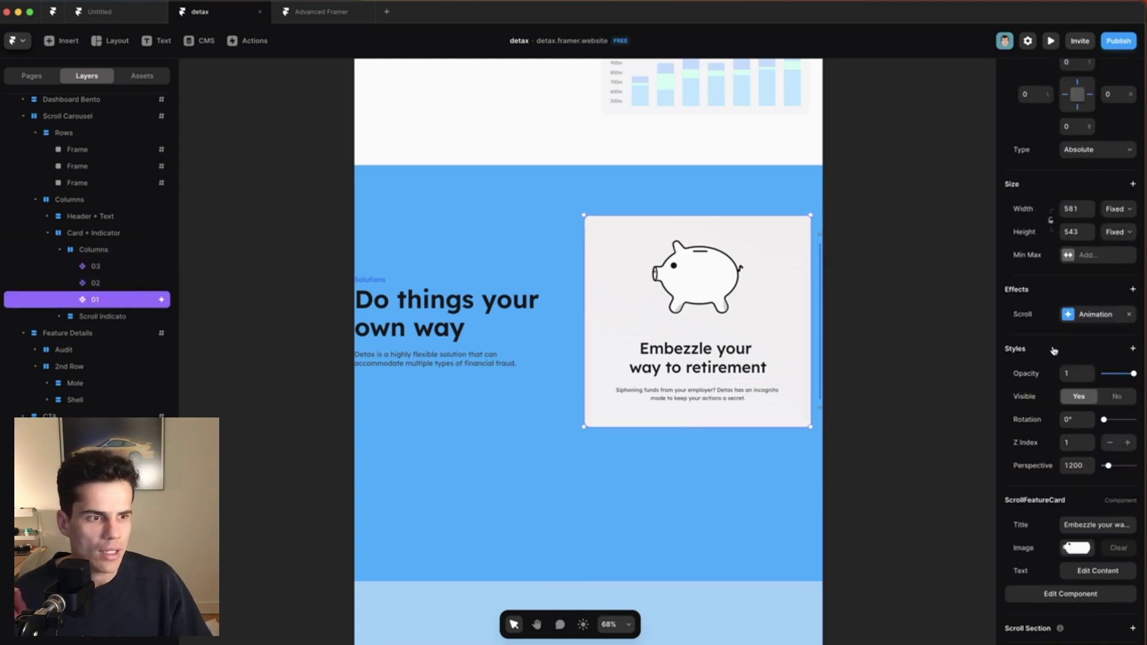
click(1093, 314)
click(933, 463)
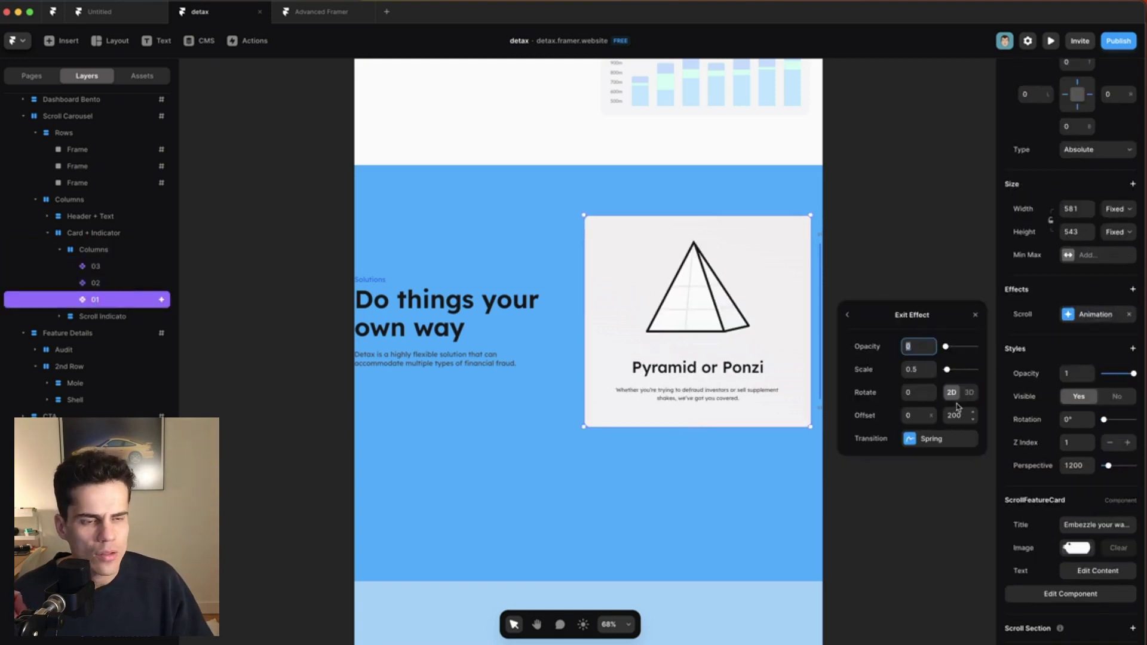
drag(945, 347, 949, 372)
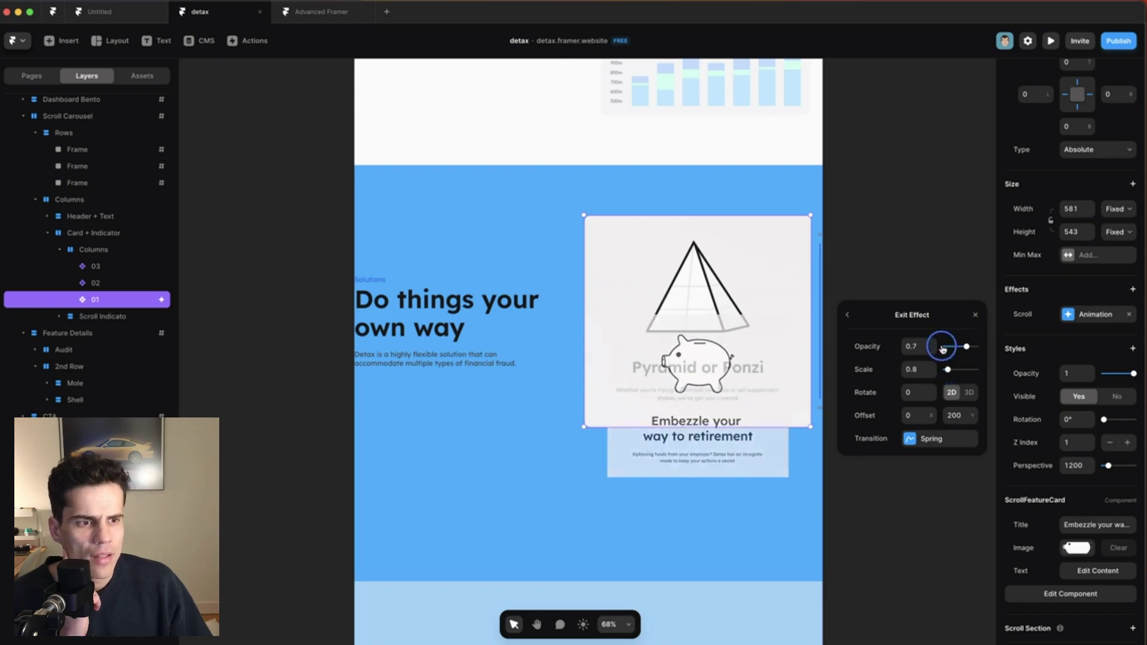
key(Escape)
- Trigger card 01's scroll animation by Section in View with section #scrll-trig-01, centre viewport and Replay set to Yes
click(929, 358)
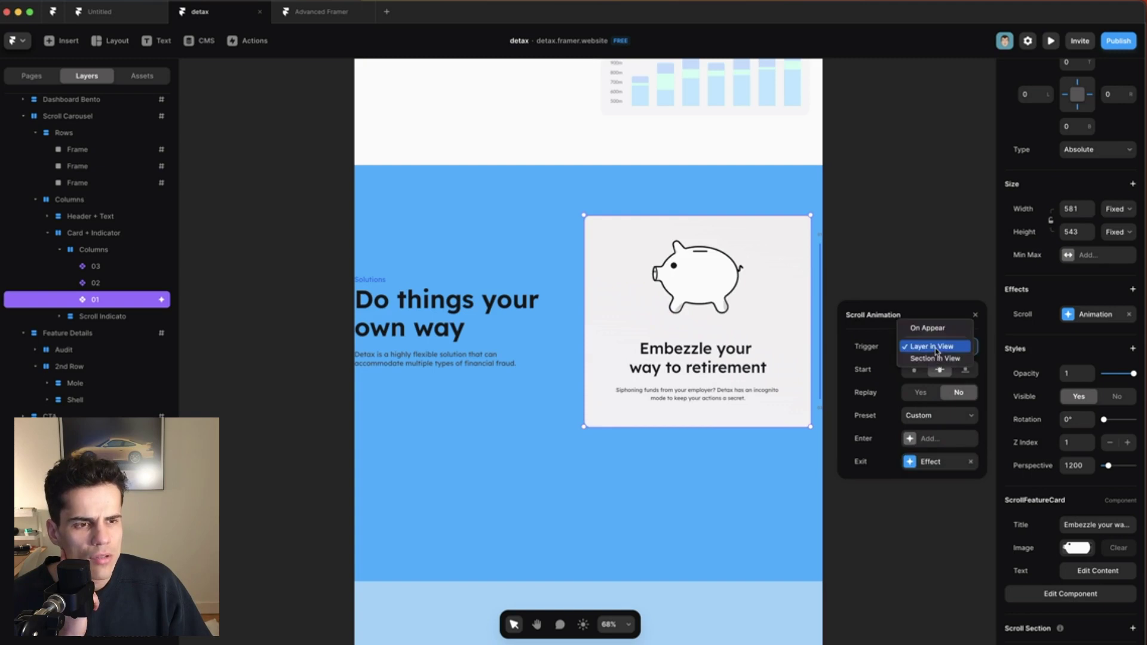
click(929, 343)
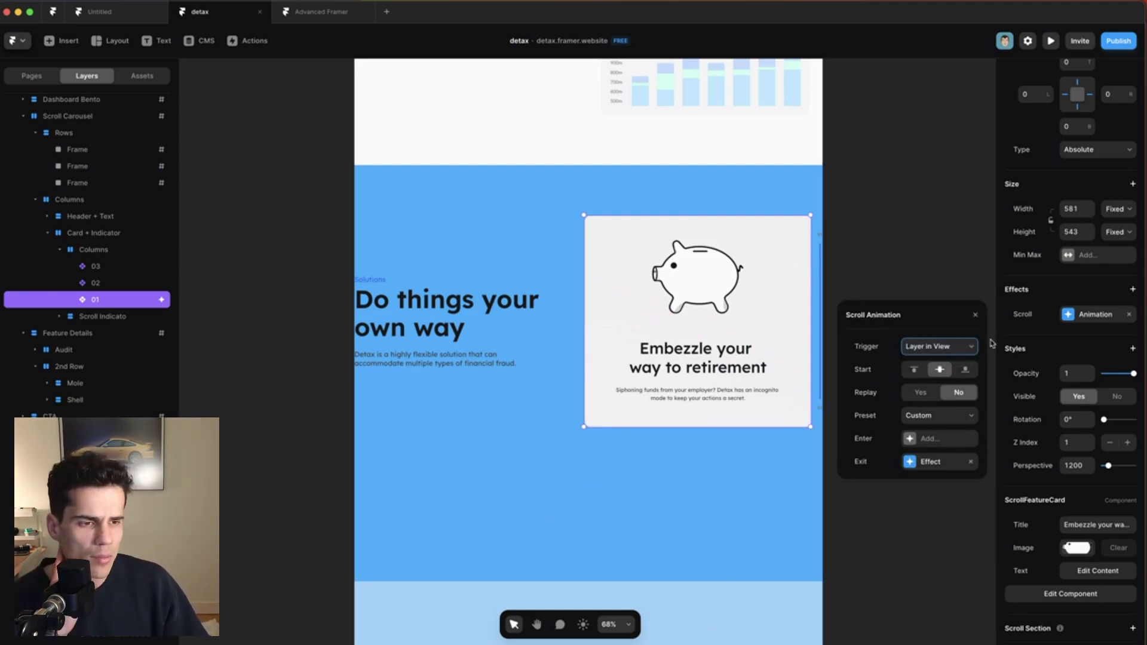
click(950, 351)
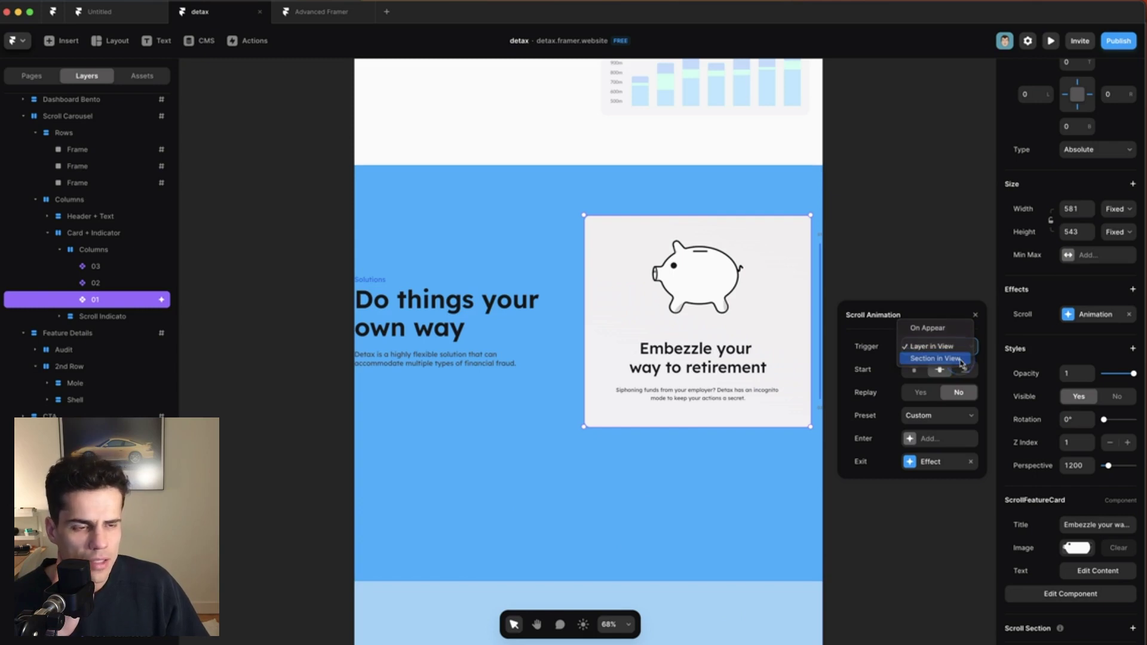
click(955, 358)
click(941, 372)
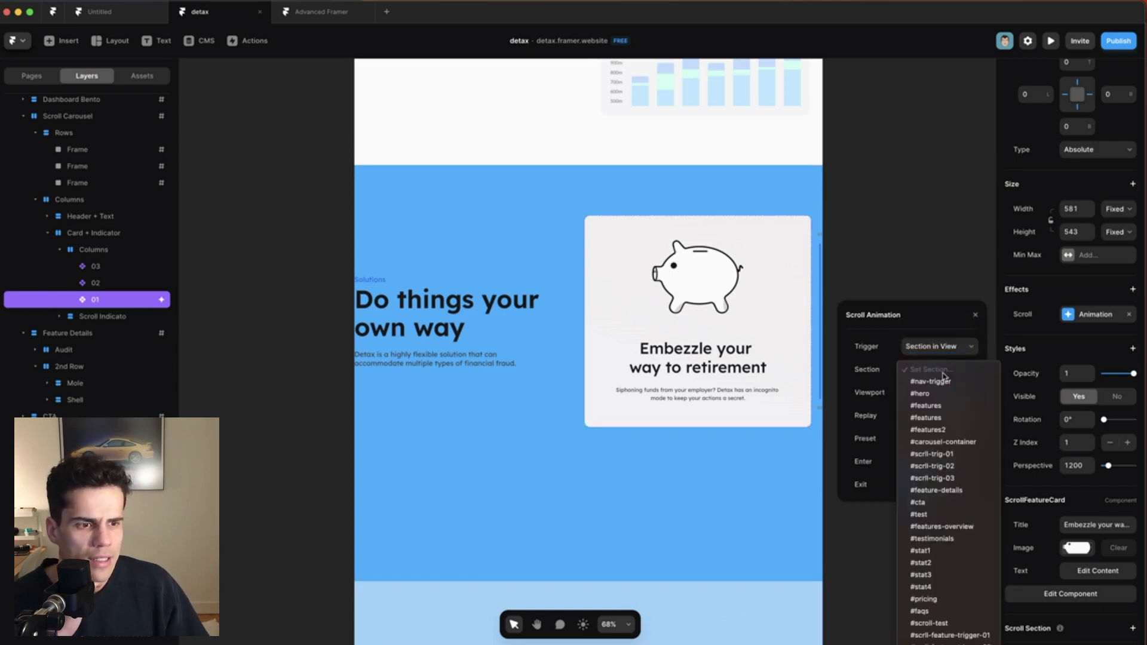
click(956, 454)
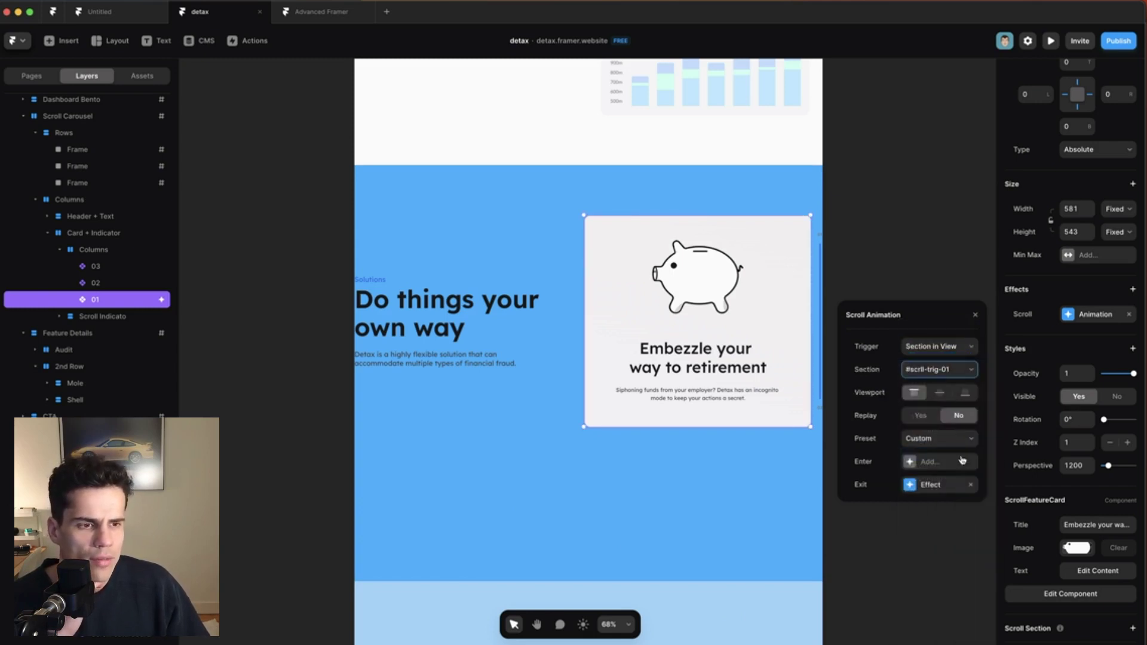
click(942, 394)
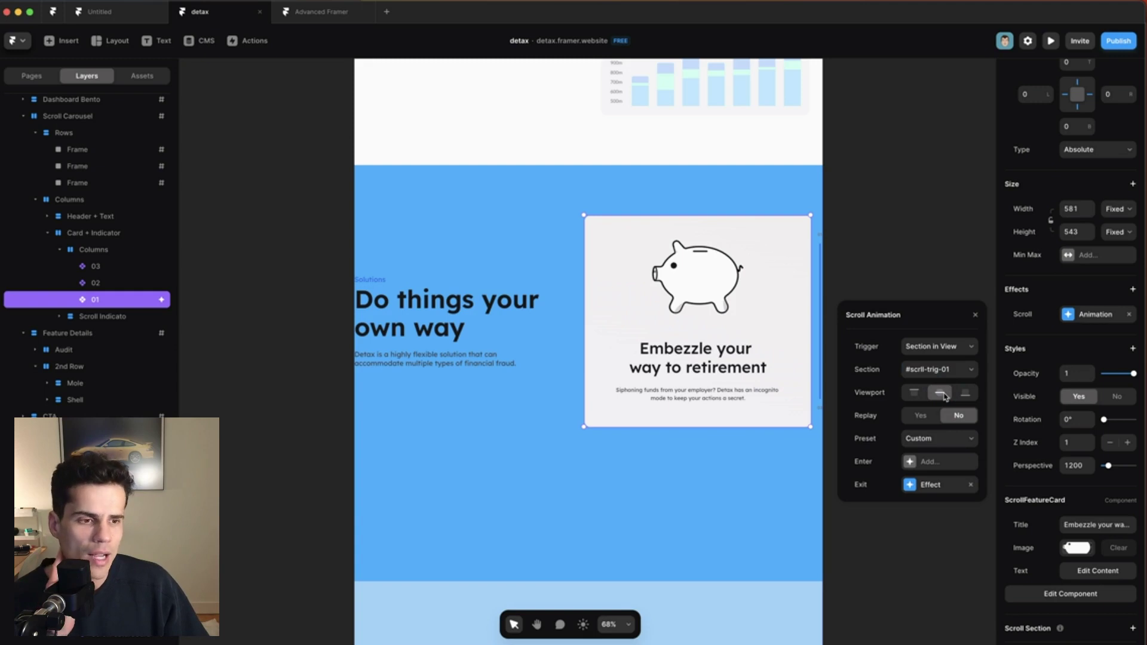
click(923, 417)
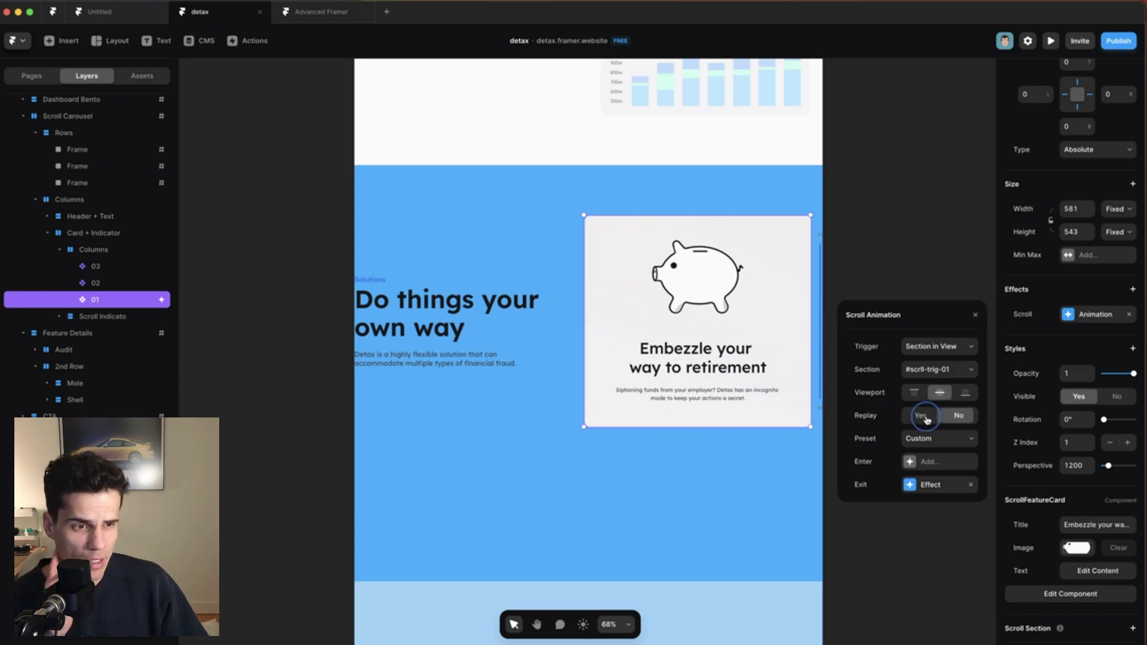
- Preview the page at a wider width and check how card 01 exits while scrolling through the carousel section
click(1051, 41)
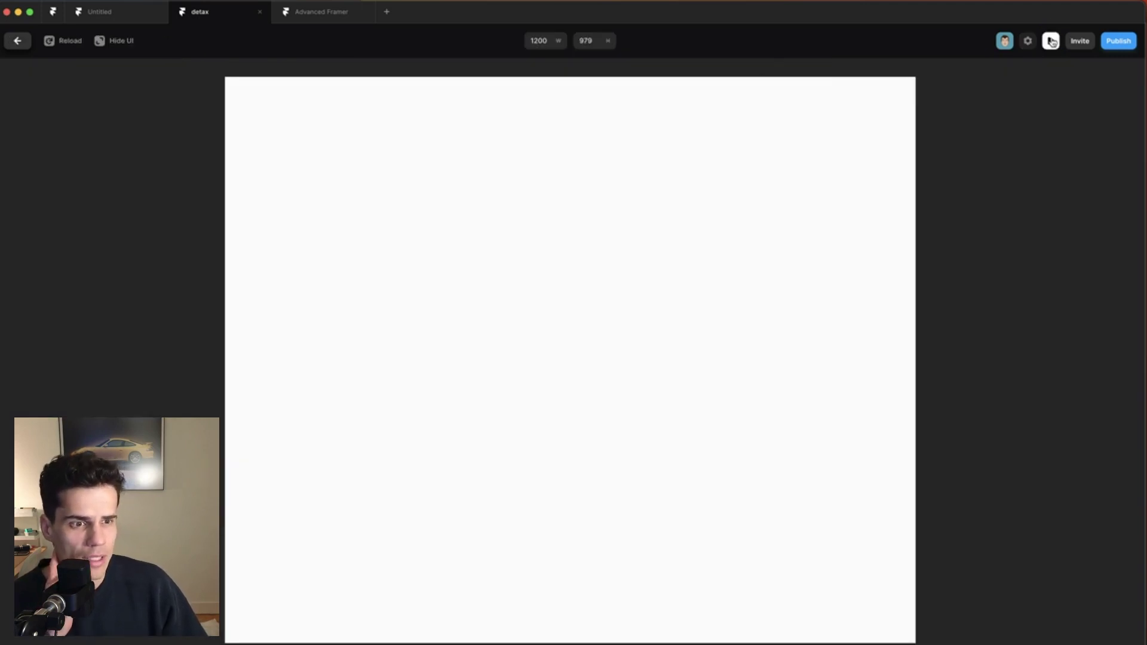
drag(926, 368, 1141, 370)
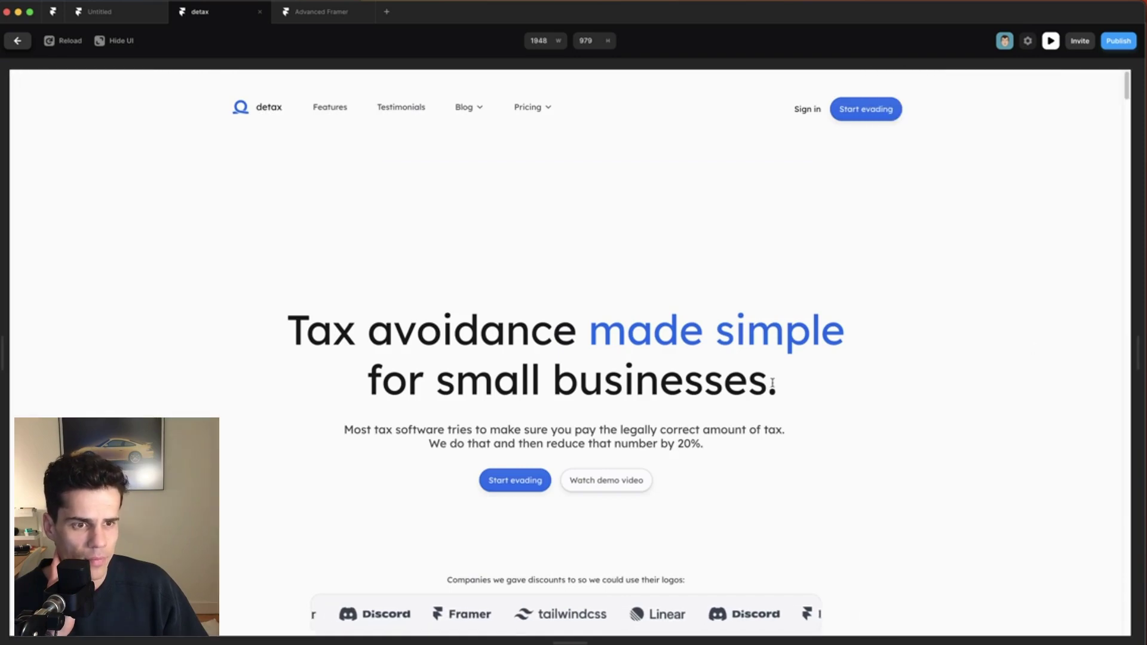
scroll(773, 386, down, 10)
scroll(773, 387, down, 15)
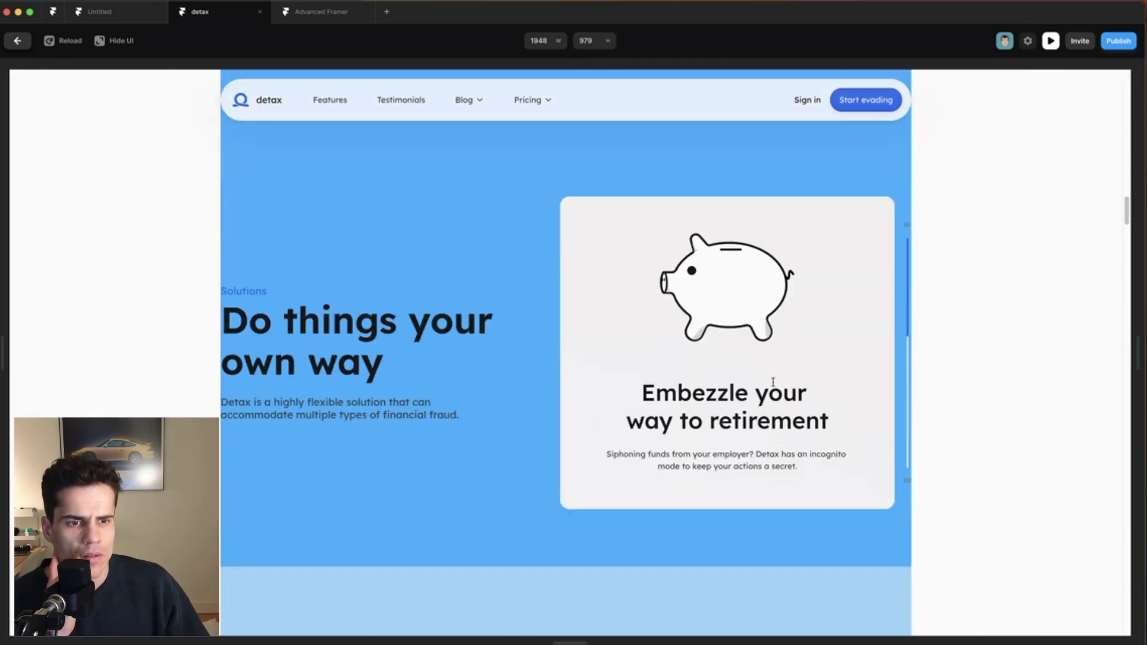
scroll(773, 386, up, 5)
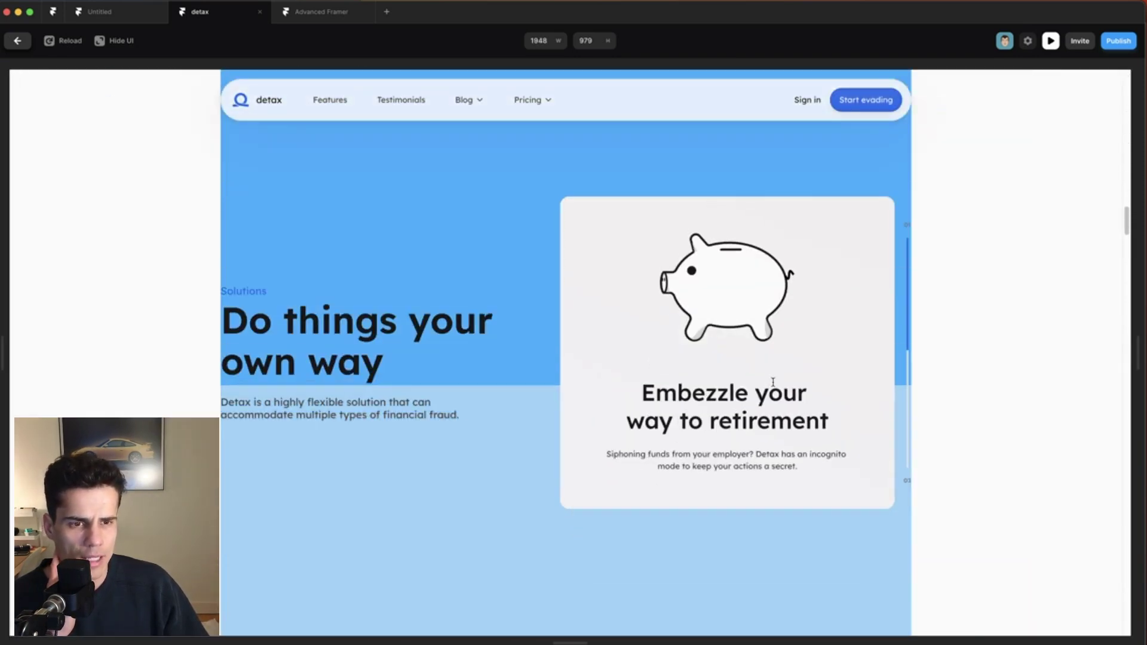
scroll(773, 382, down, 3)
scroll(717, 347, up, 3)
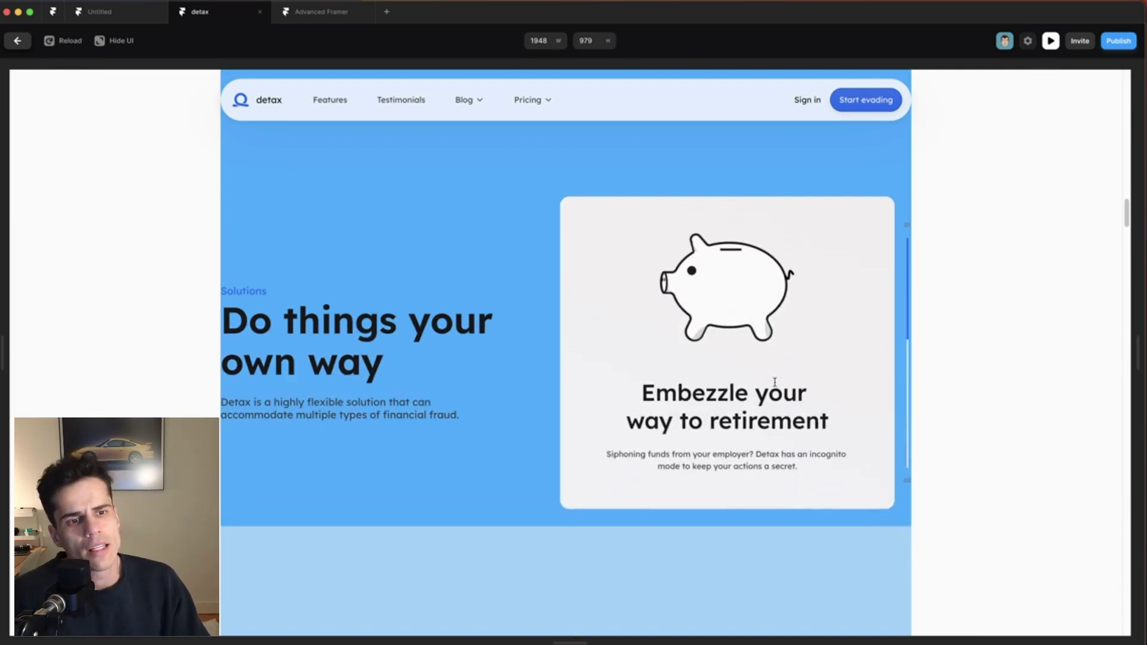
scroll(648, 290, down, 3)
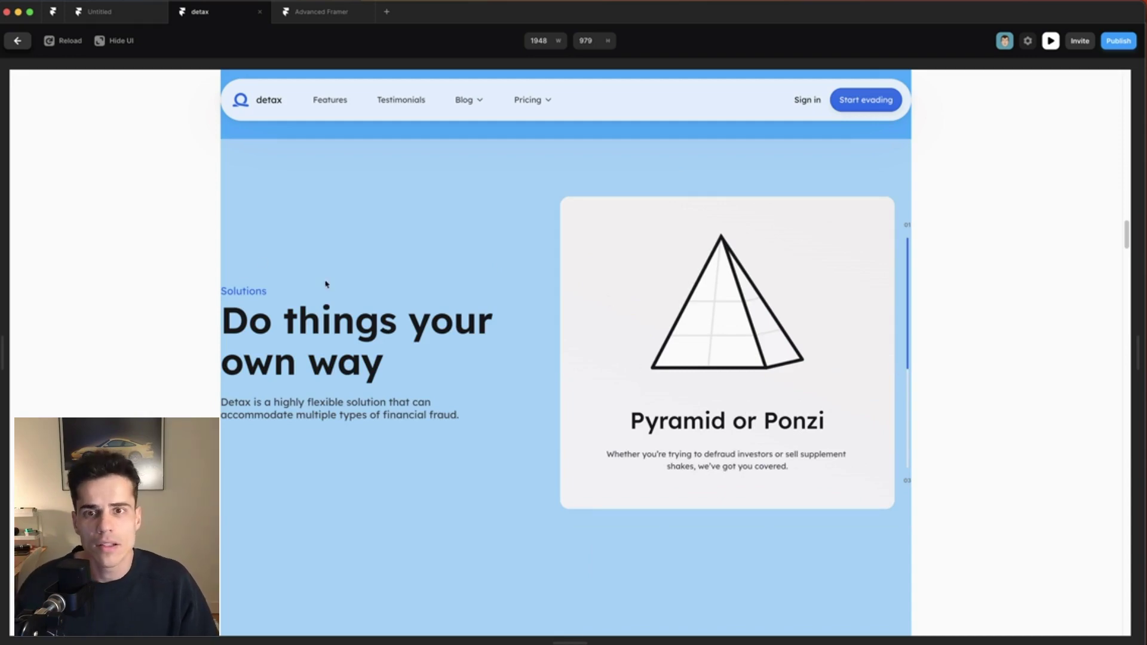
key(Escape)
- Add a Scroll Animation effect to card 02
click(115, 284)
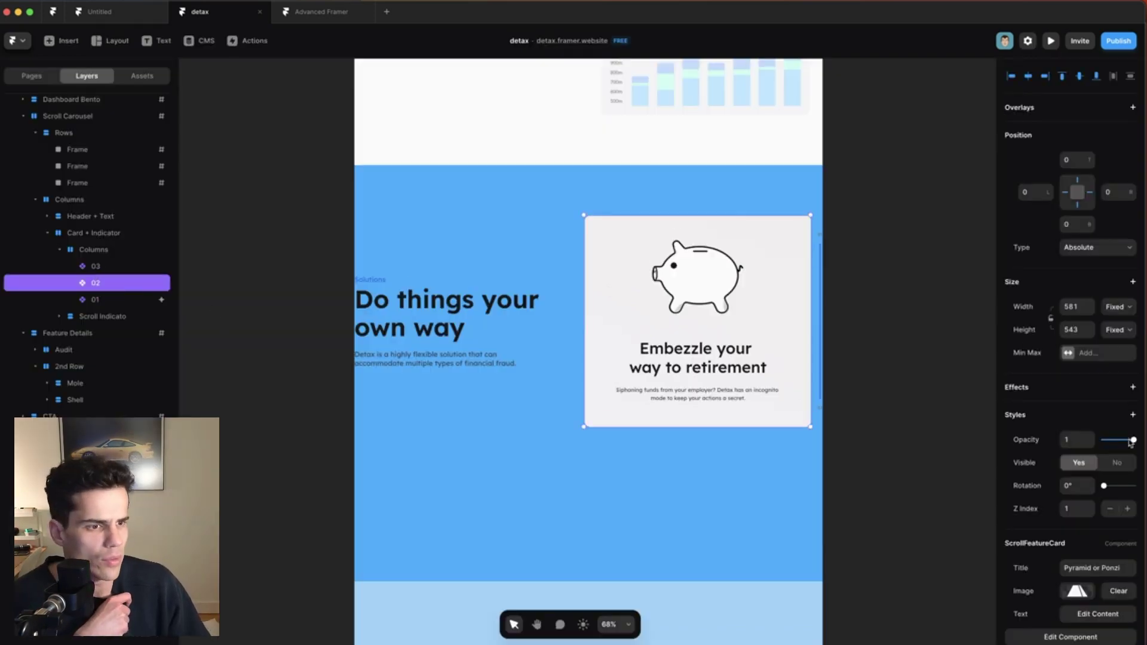
click(1130, 389)
click(1107, 476)
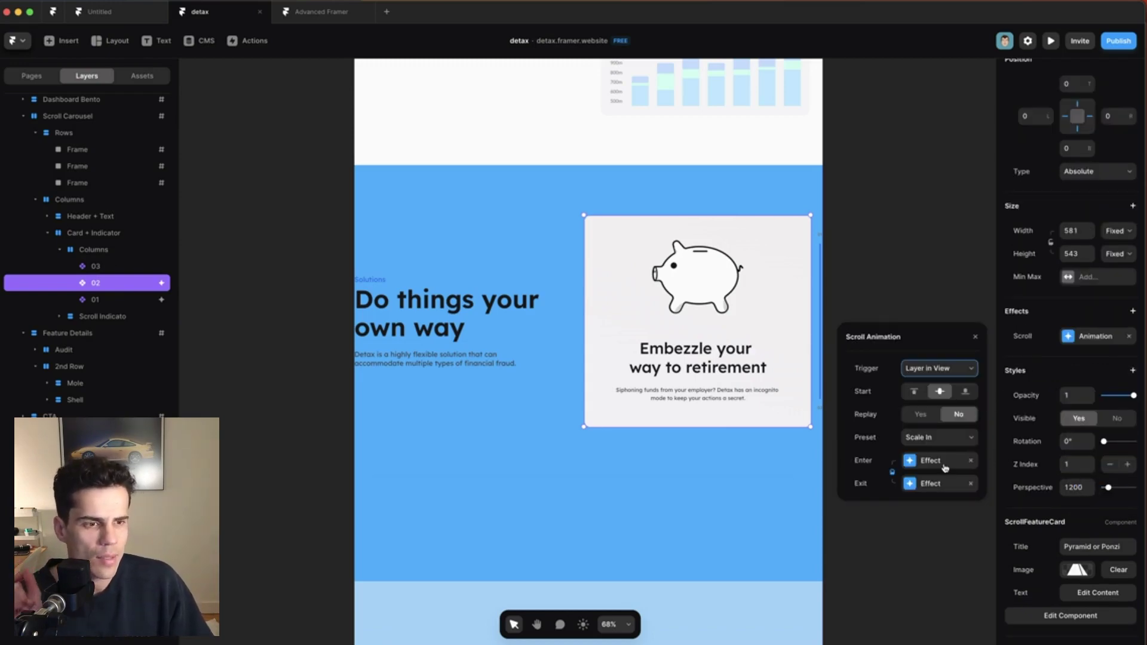
- Set card 02's linked Enter and Exit effect to opacity 0, scale 0.8 and Y offset -200
click(910, 461)
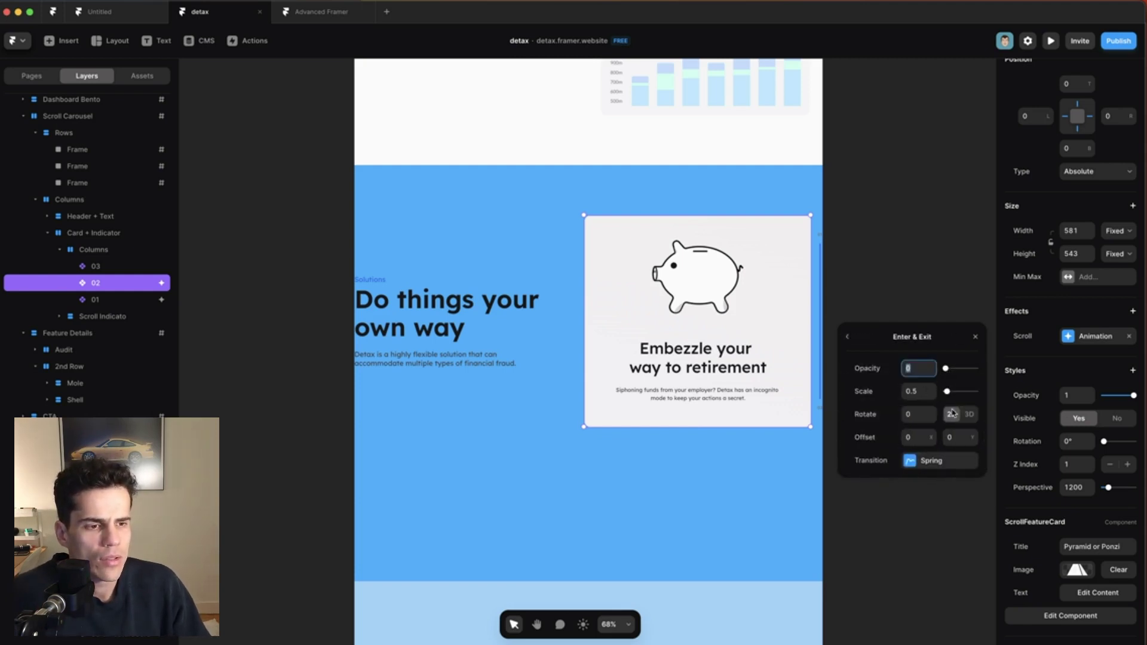
click(954, 437)
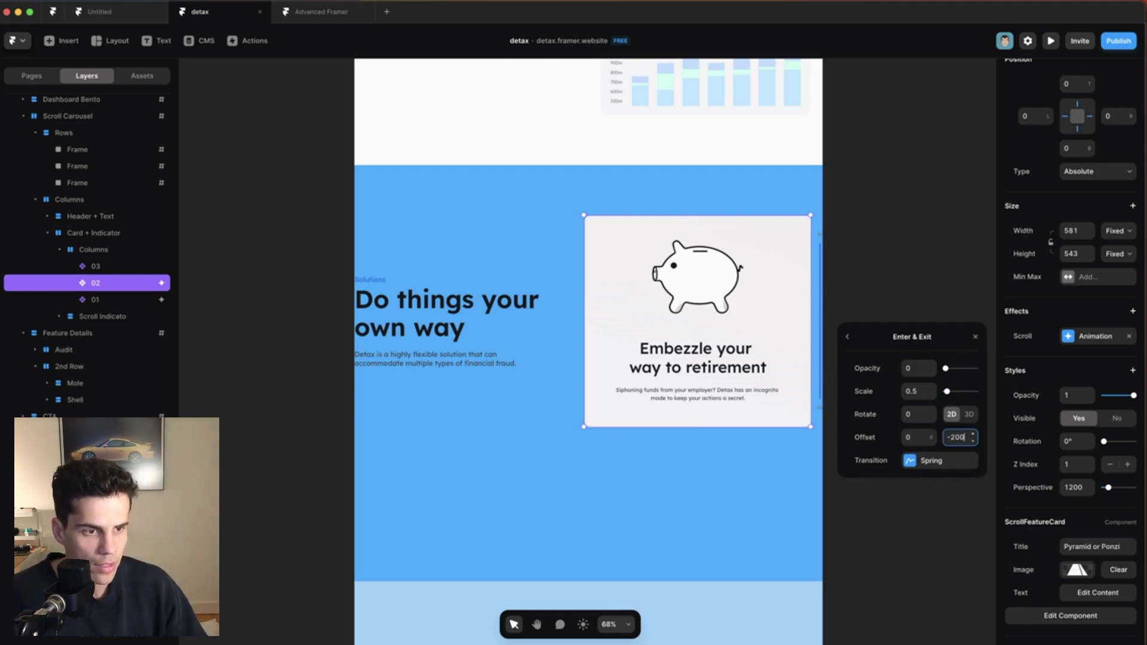
drag(949, 368, 947, 396)
click(933, 390)
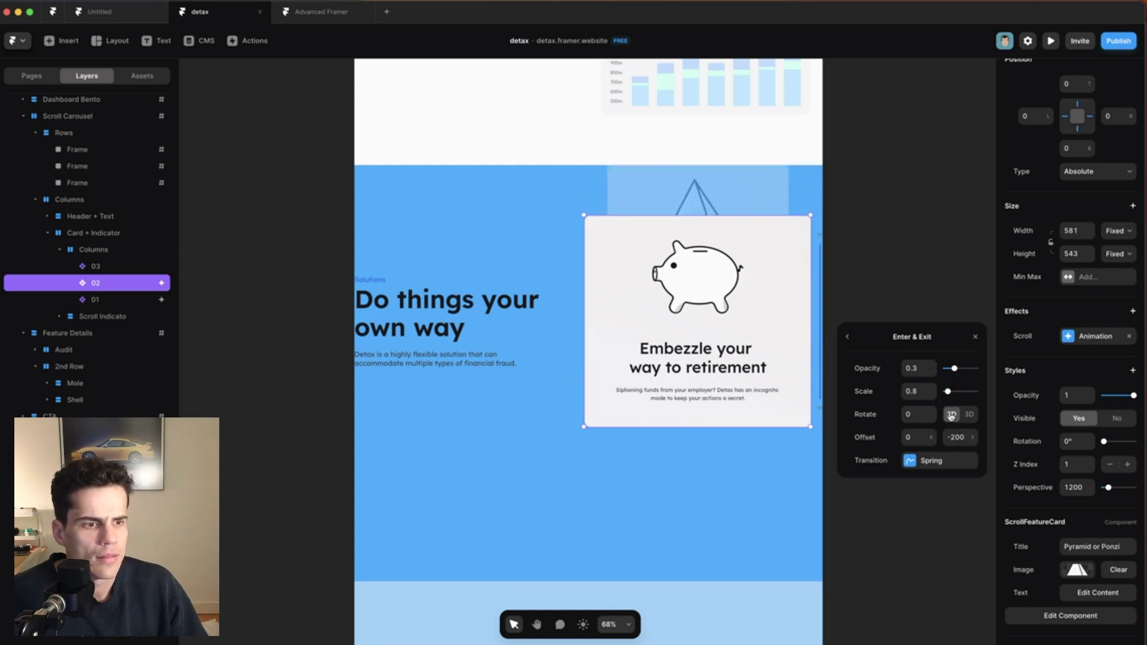
drag(955, 371, 944, 368)
key(Escape)
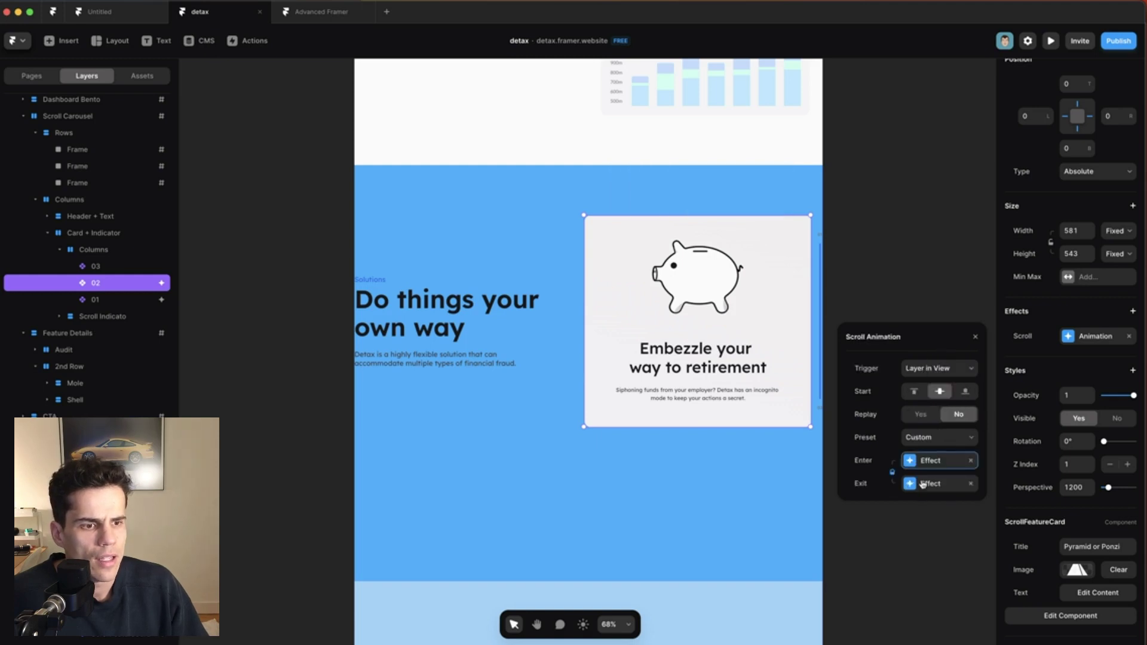
- Unlink card 02's Enter and Exit effects and set the Exit effect's Y offset to 200
click(908, 487)
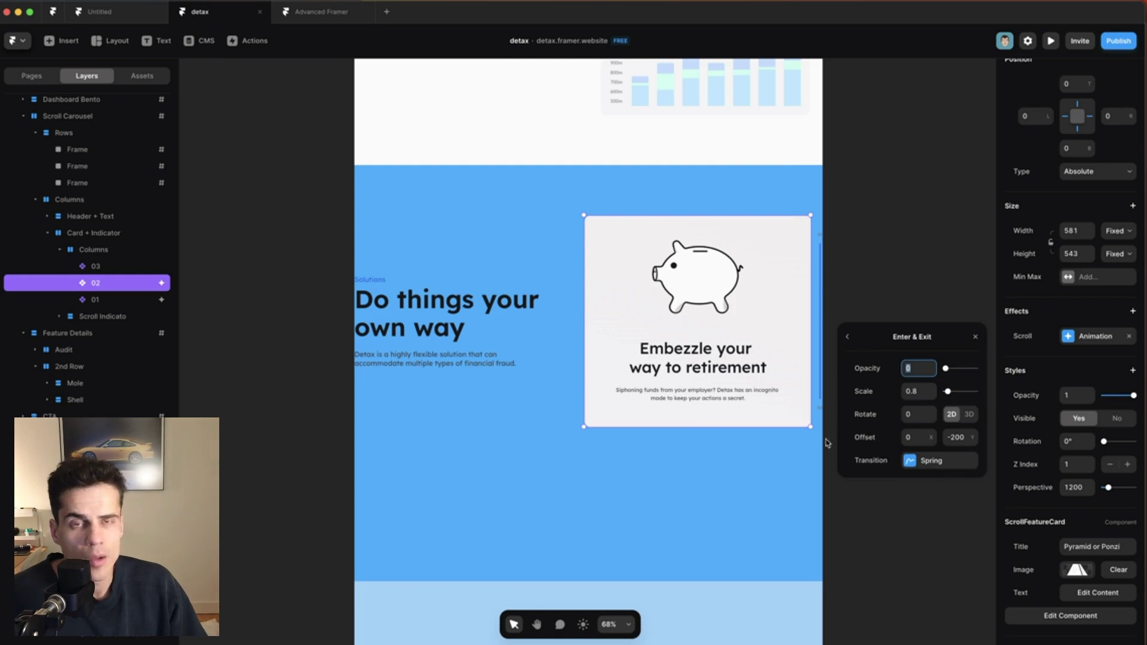
click(852, 335)
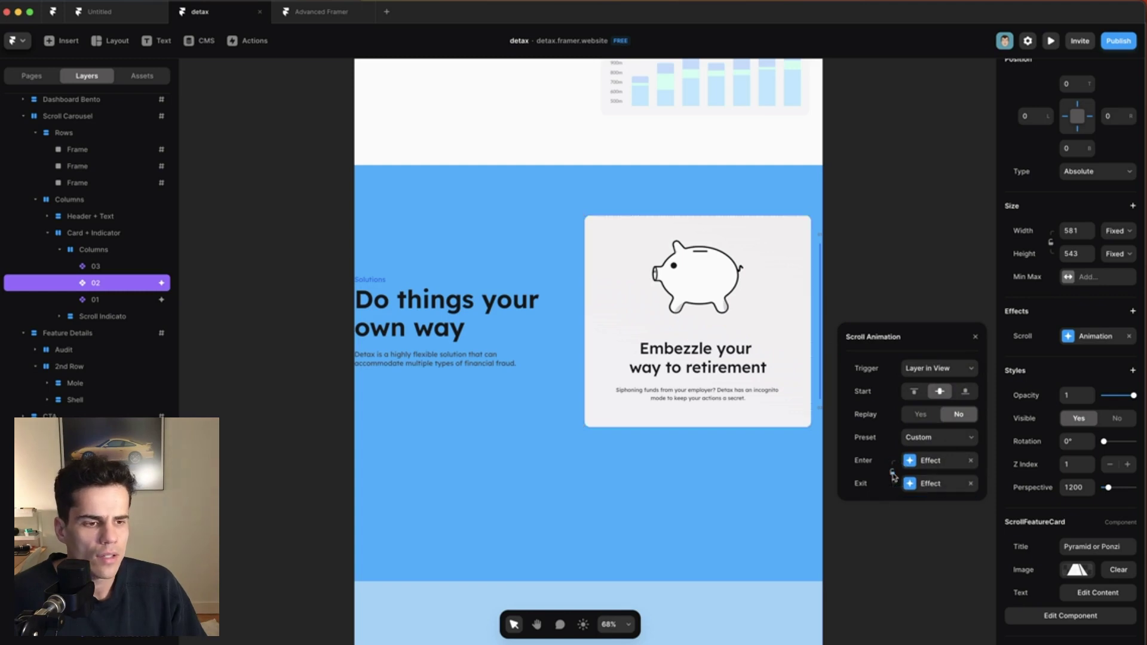
click(909, 484)
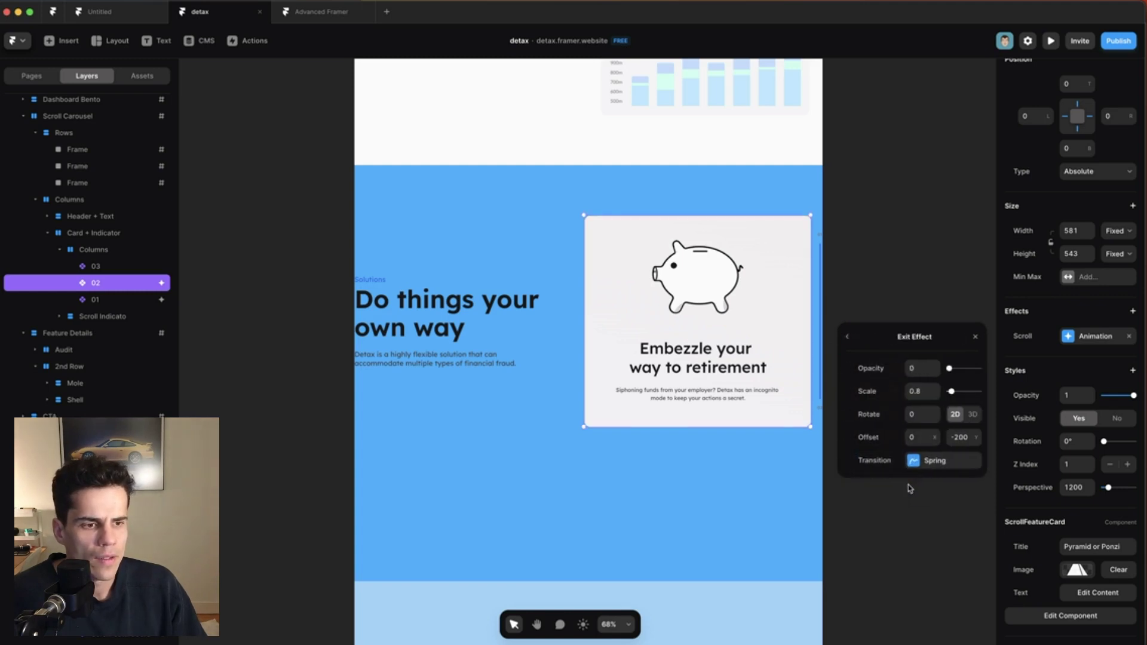
click(952, 436)
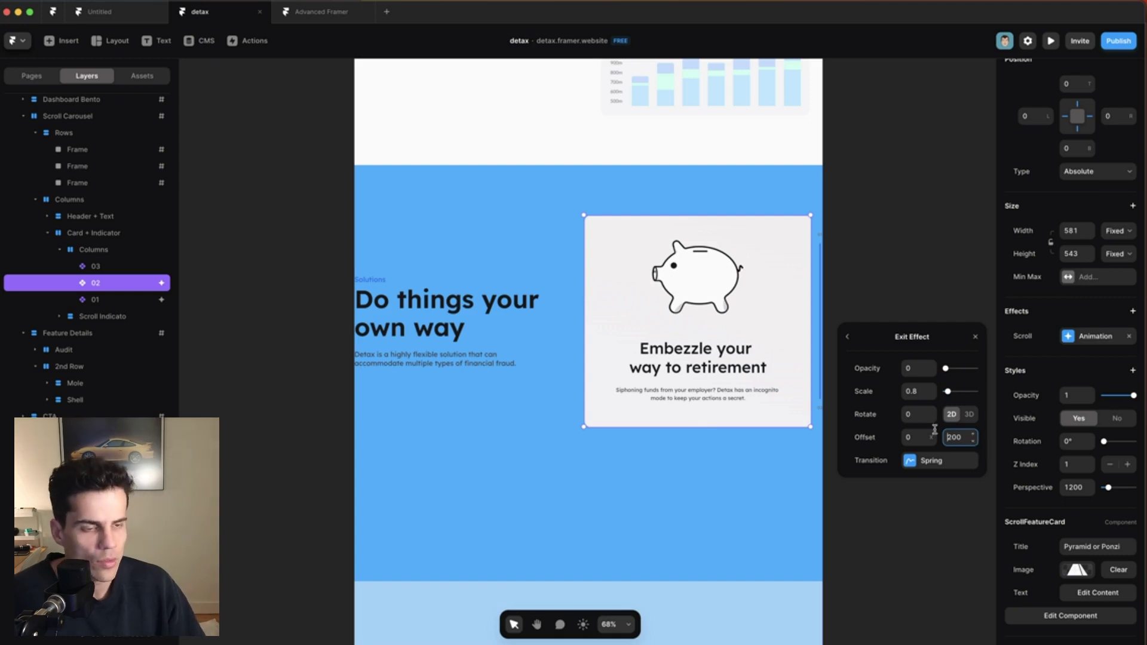
click(847, 336)
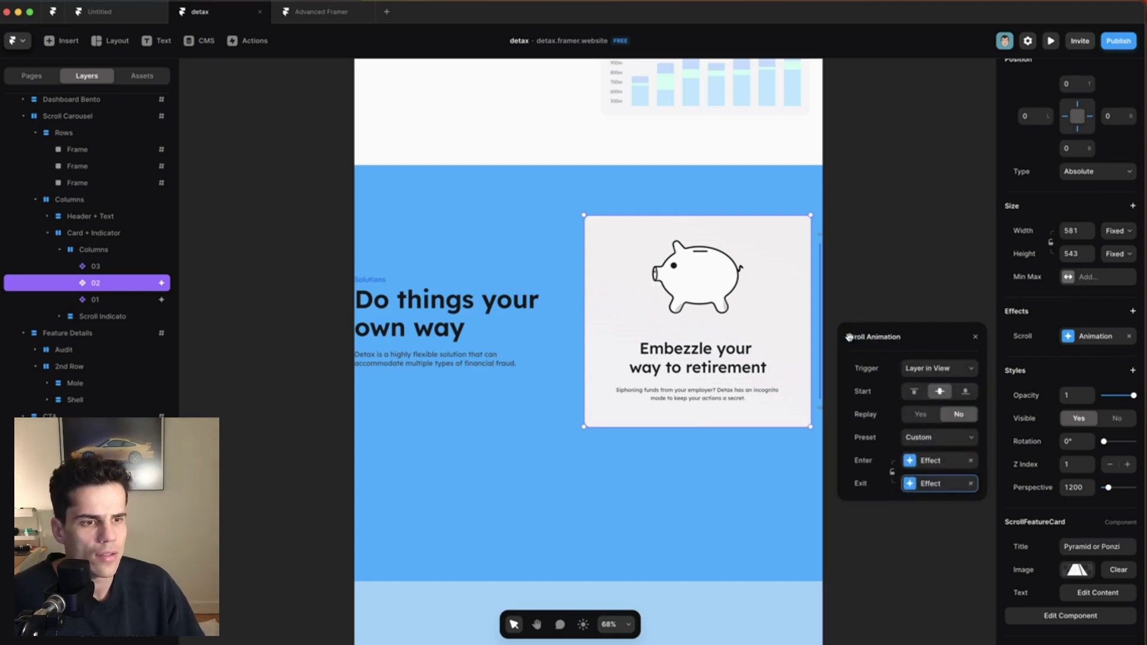
click(923, 481)
click(945, 370)
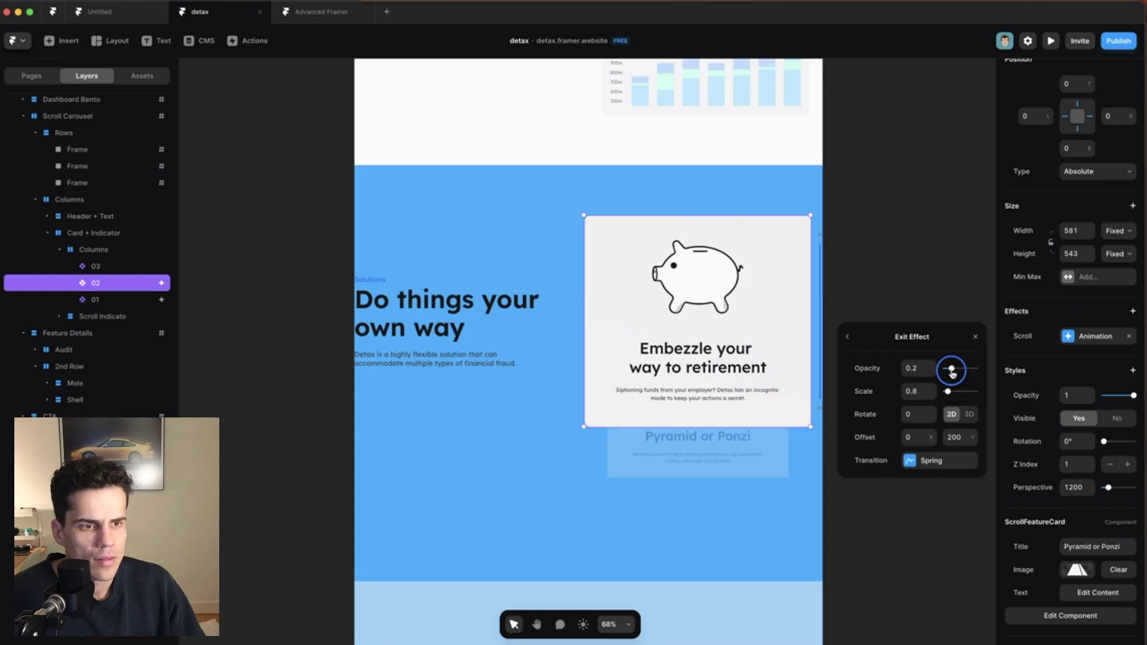
click(847, 336)
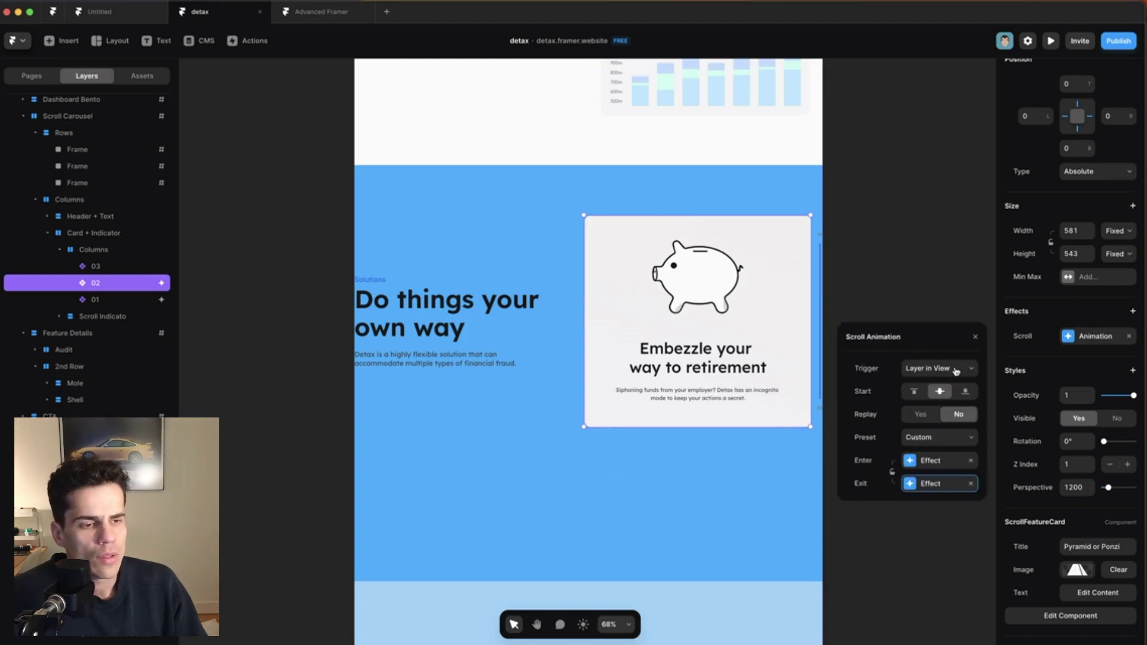
- Trigger card 02's scroll animation by Section in View with section #scrll-trig-02, centre viewport and Replay set to Yes
click(956, 368)
click(962, 381)
click(950, 391)
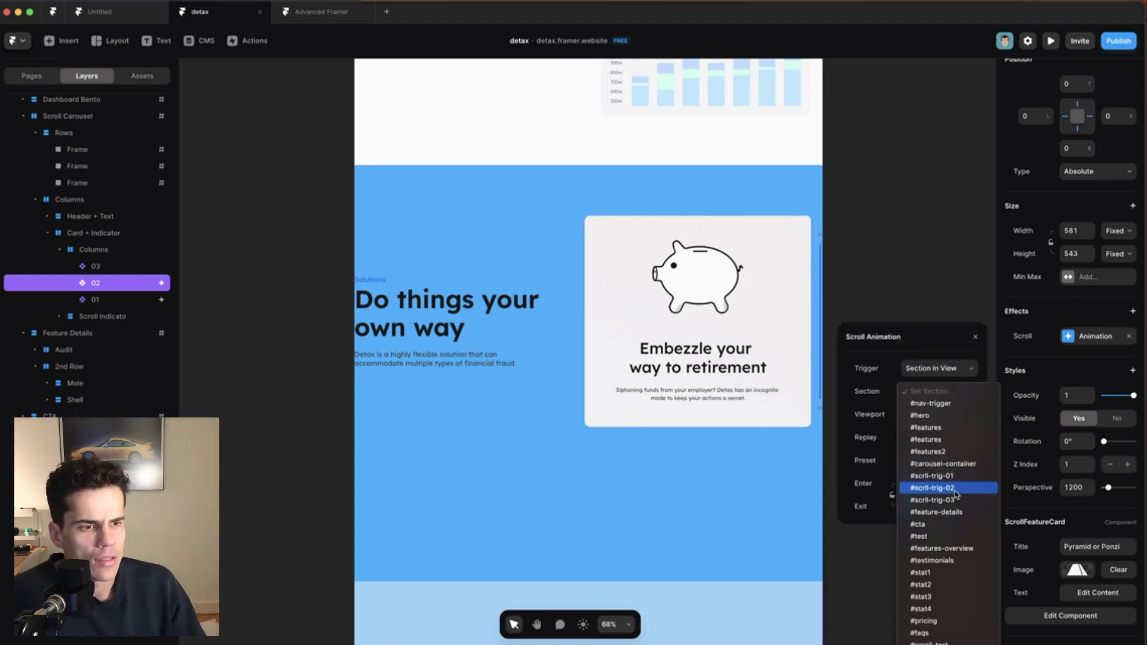
click(955, 404)
click(940, 415)
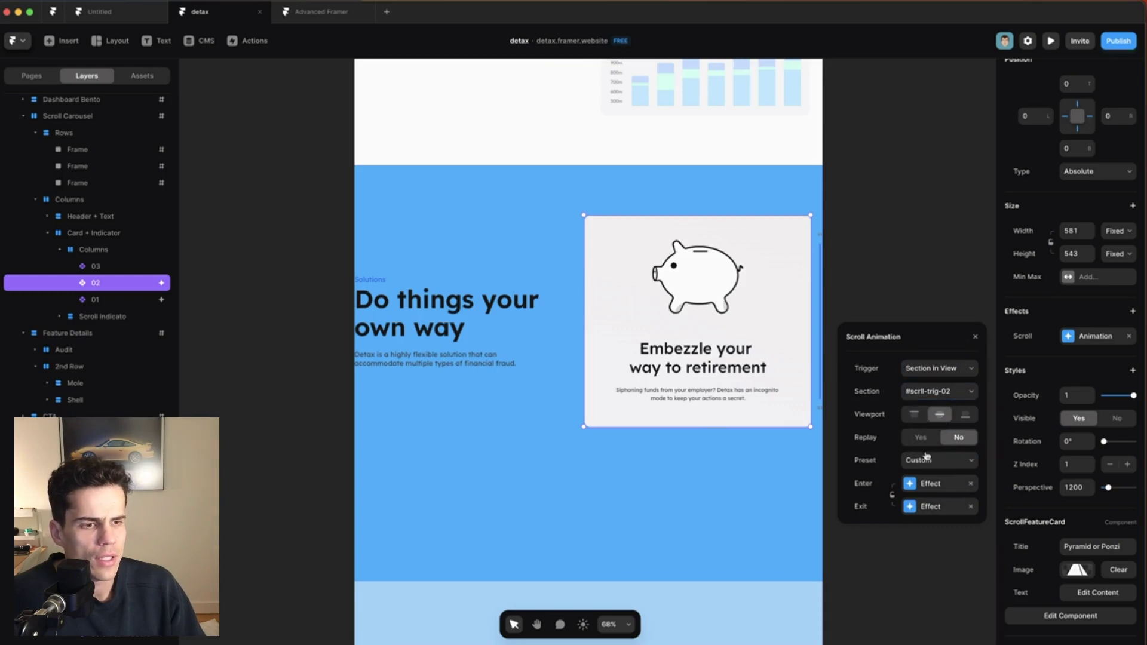
click(922, 438)
- Add a Scroll Animation effect to card 03 and remove its Exit effect, keeping only the Enter effect
click(91, 266)
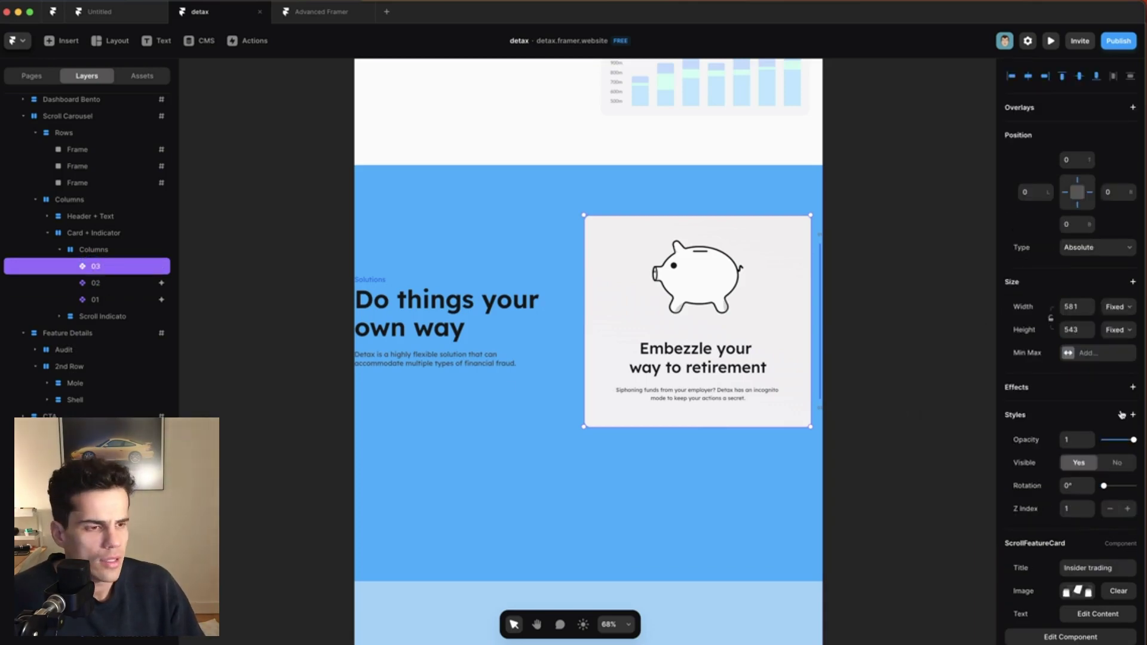
click(1133, 387)
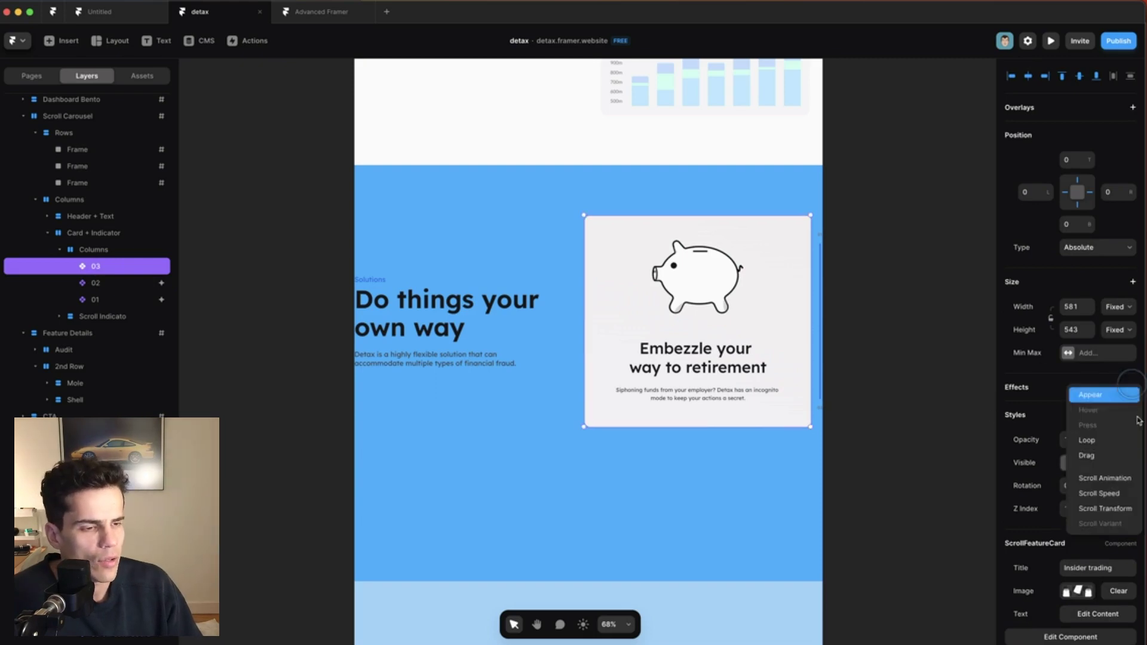
click(1105, 476)
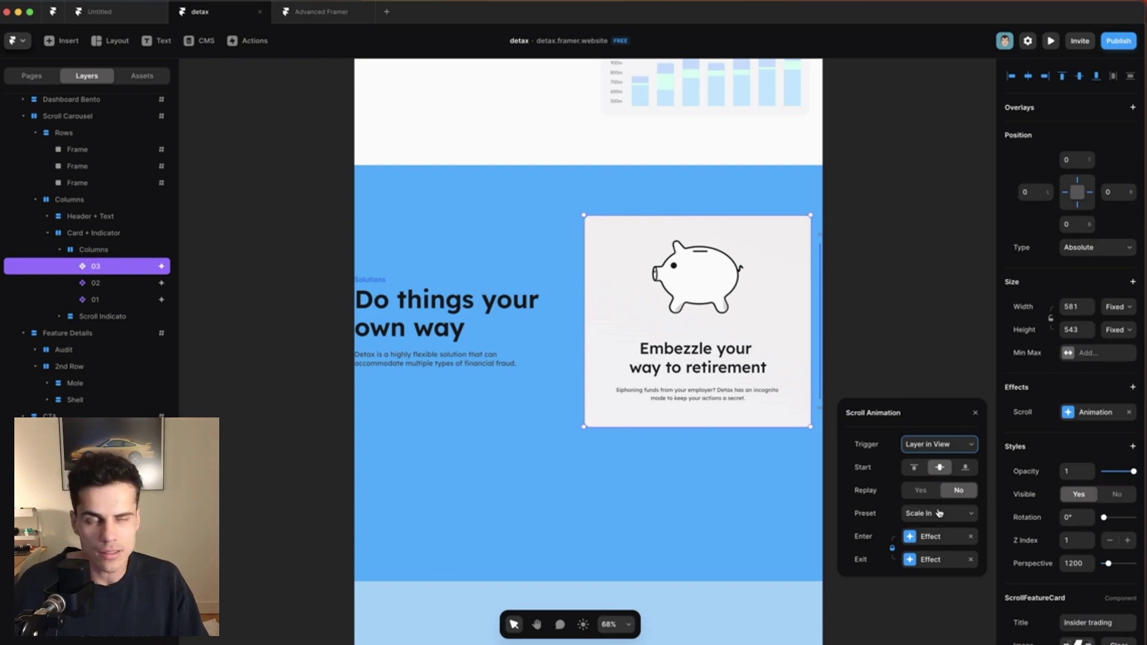
click(971, 559)
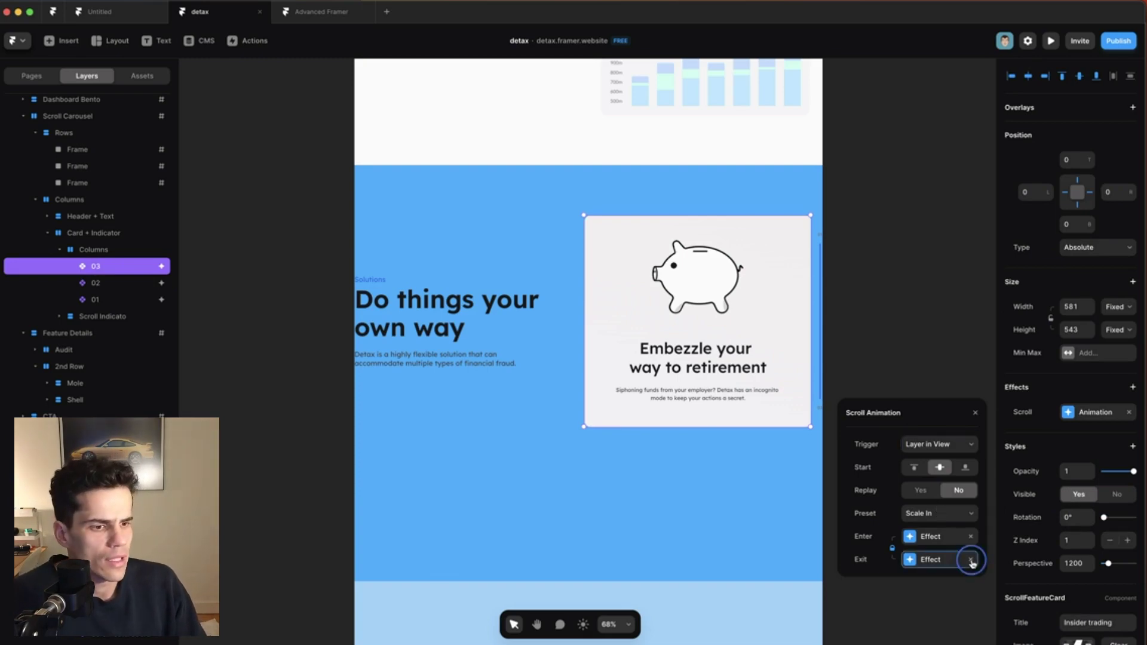
- Set card 03's Enter effect to scale 0.8 with a Y offset of -200
click(912, 537)
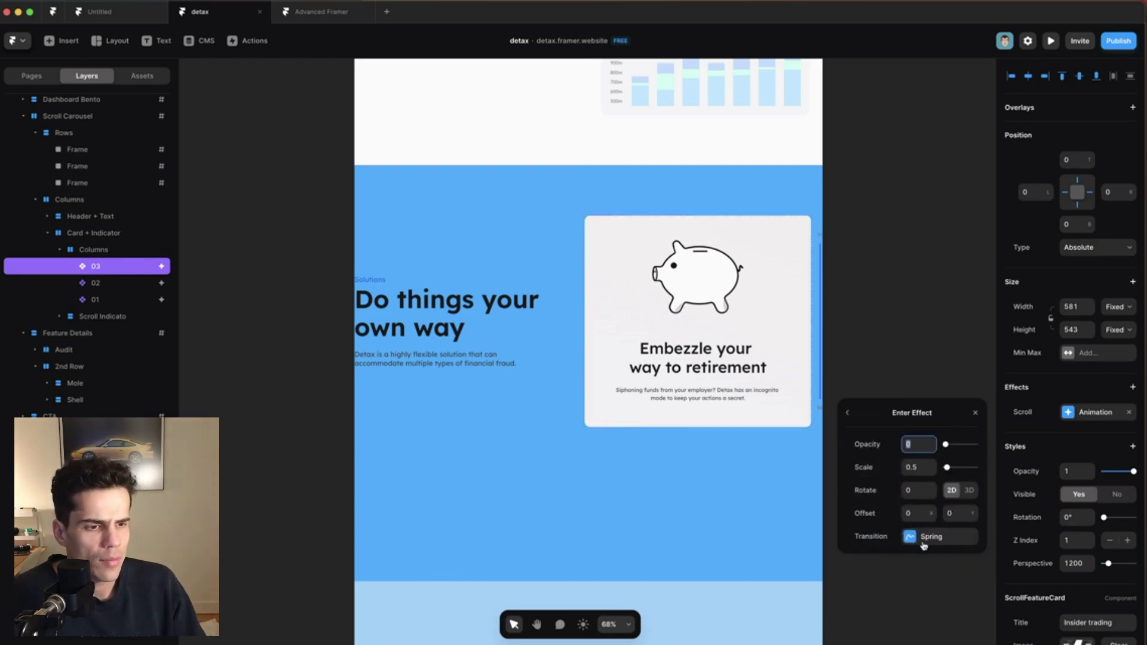
click(965, 513)
text(-)
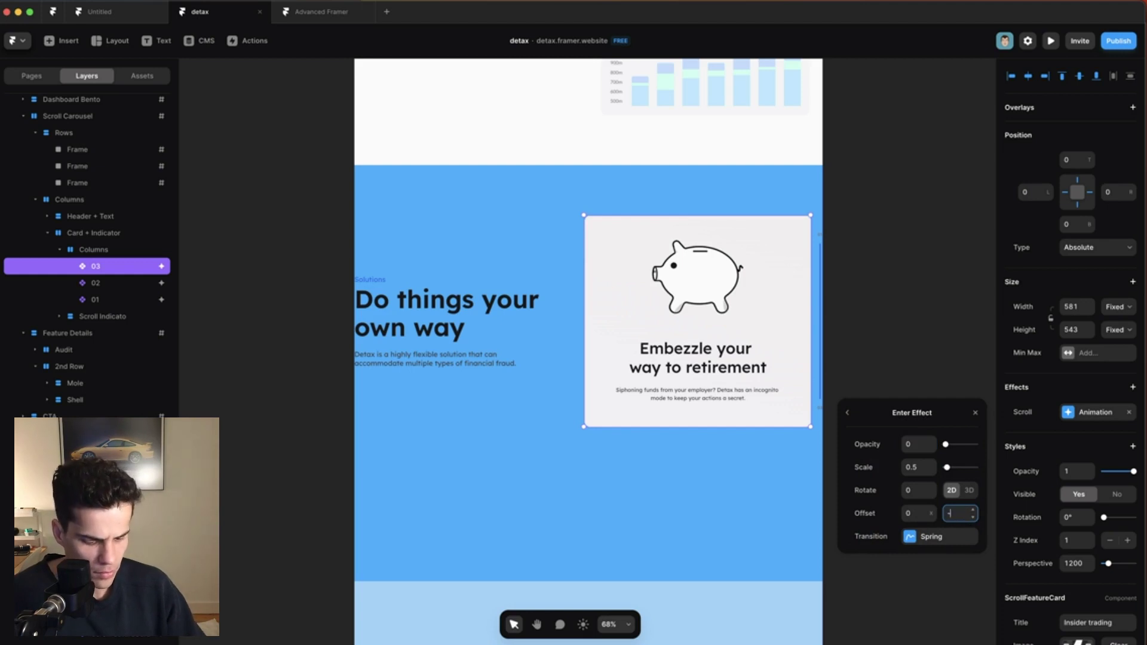
text(200)
click(933, 465)
click(932, 464)
click(933, 465)
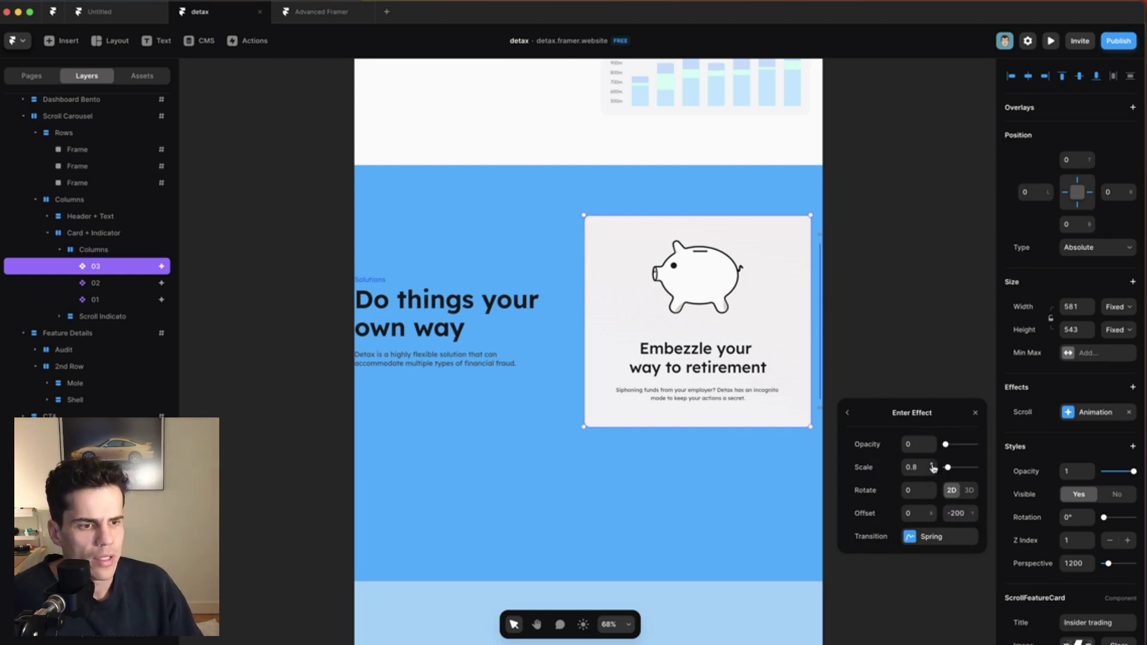
click(848, 412)
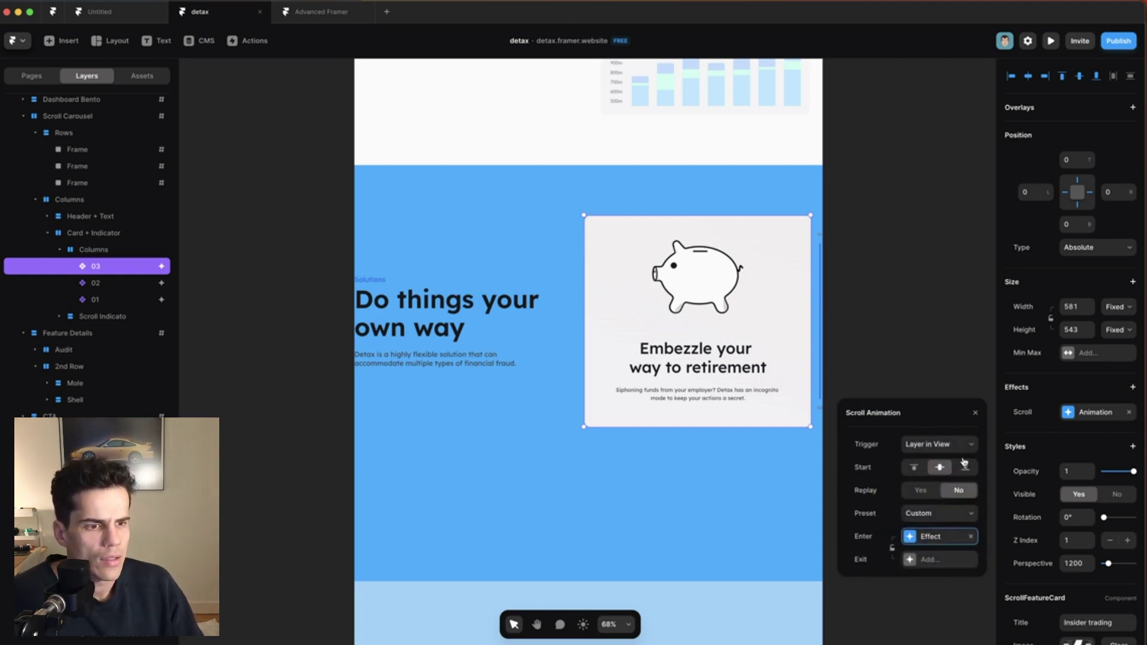
- Trigger card 03's scroll animation by Section in View with section #scrll-trig-03, centre viewport and Replay set to Yes
click(953, 444)
click(955, 456)
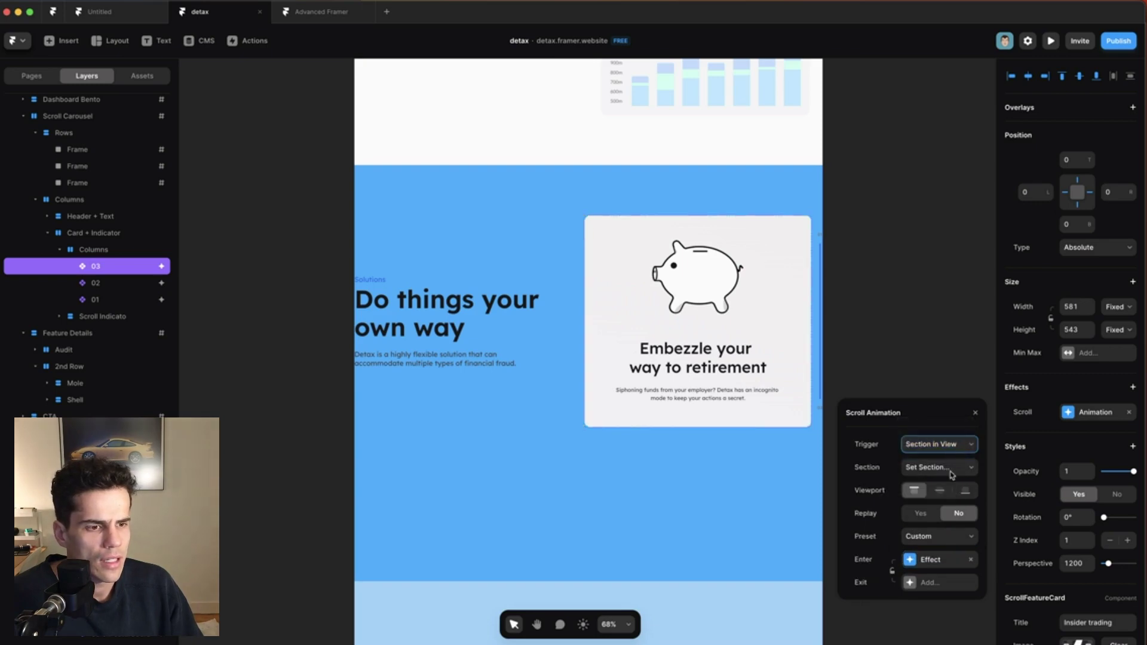
click(952, 467)
click(960, 581)
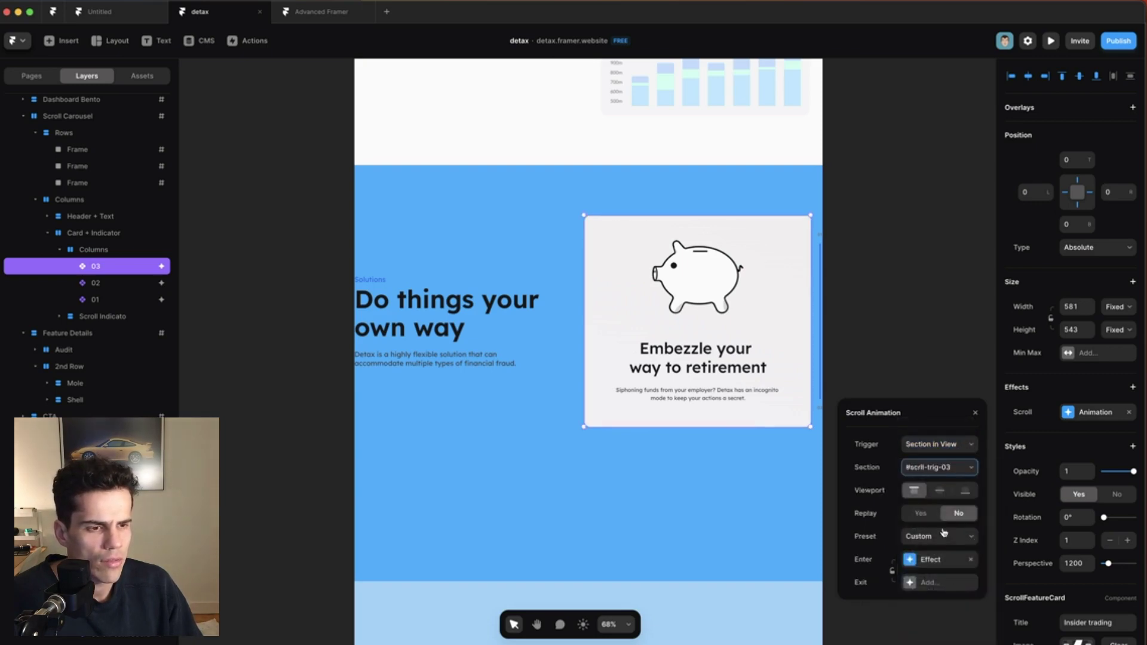
click(940, 490)
click(920, 513)
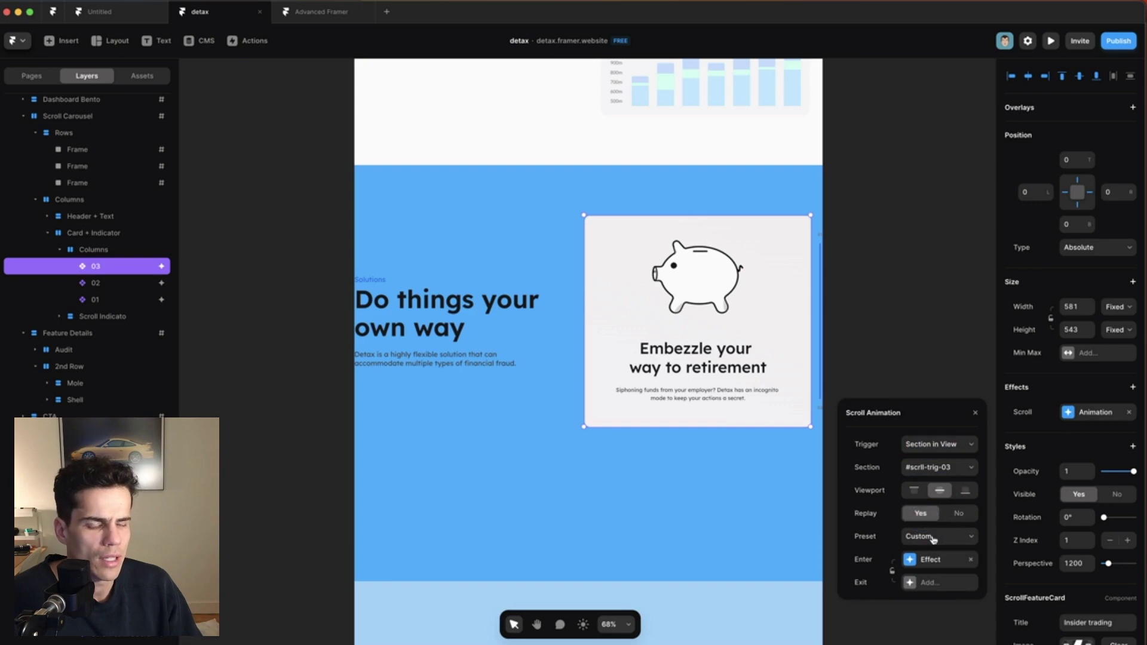
click(925, 292)
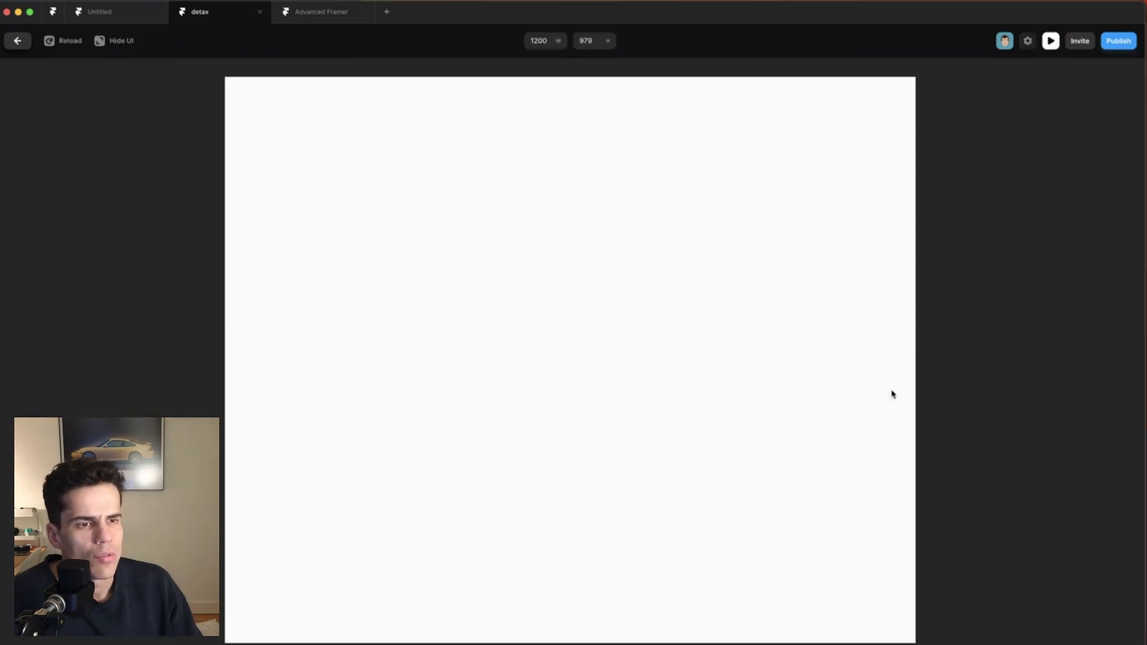
- Preview the page at 1948 width and scroll back and forth through the carousel to check the card transitions
click(1051, 40)
drag(922, 366, 1134, 366)
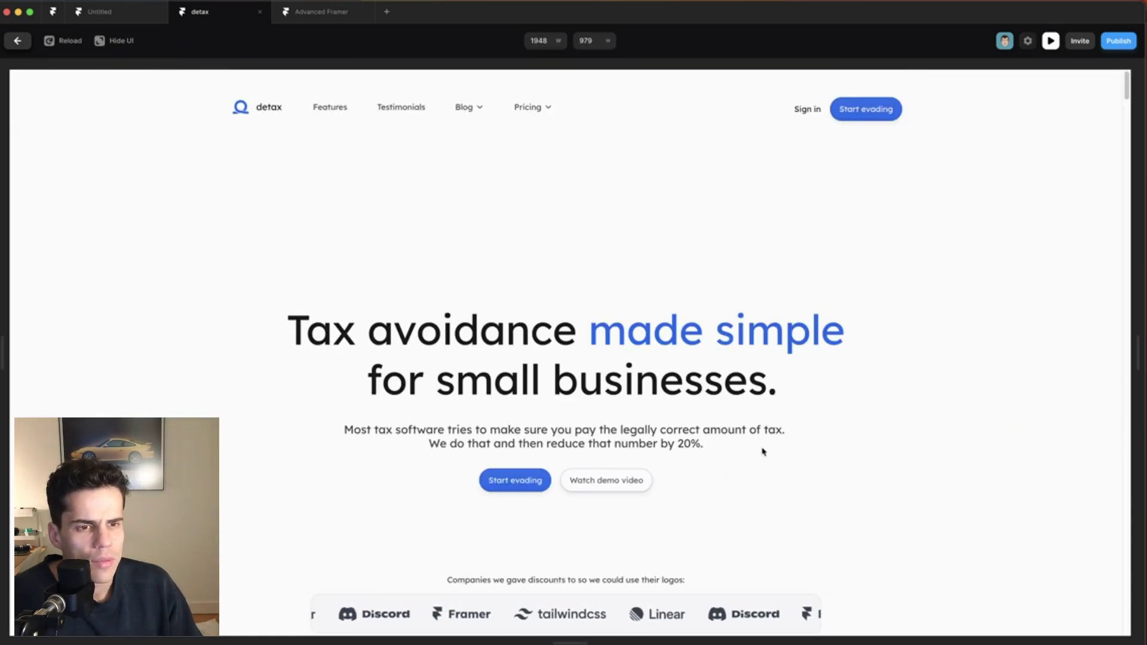
scroll(770, 445, down, 10)
scroll(858, 441, down, 10)
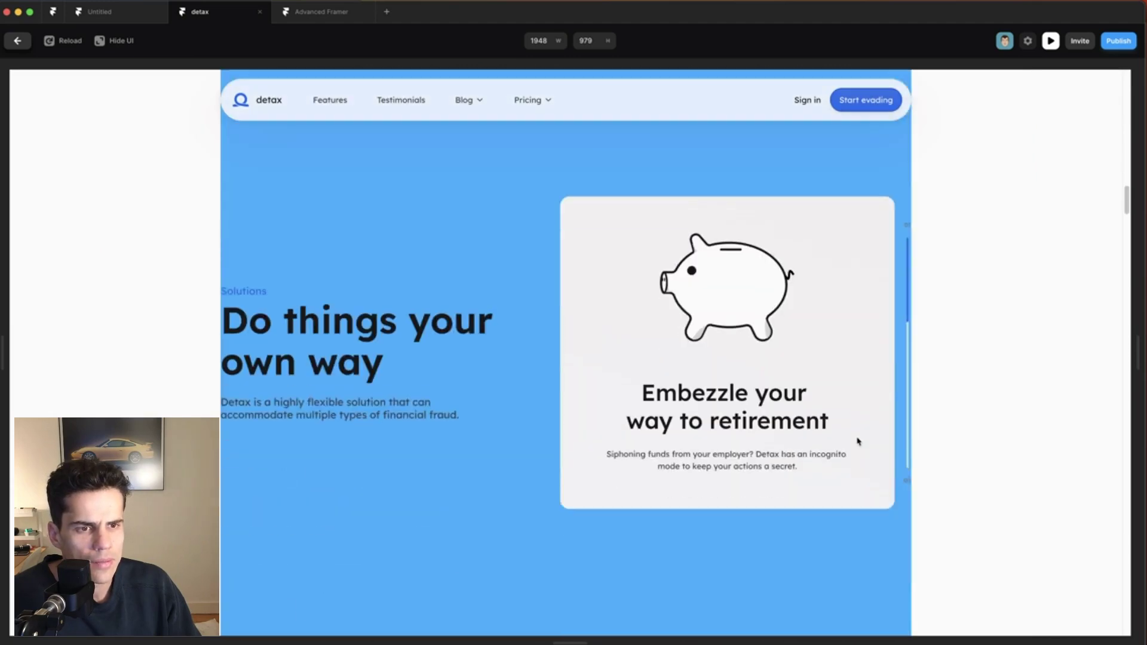
scroll(858, 442, down, 5)
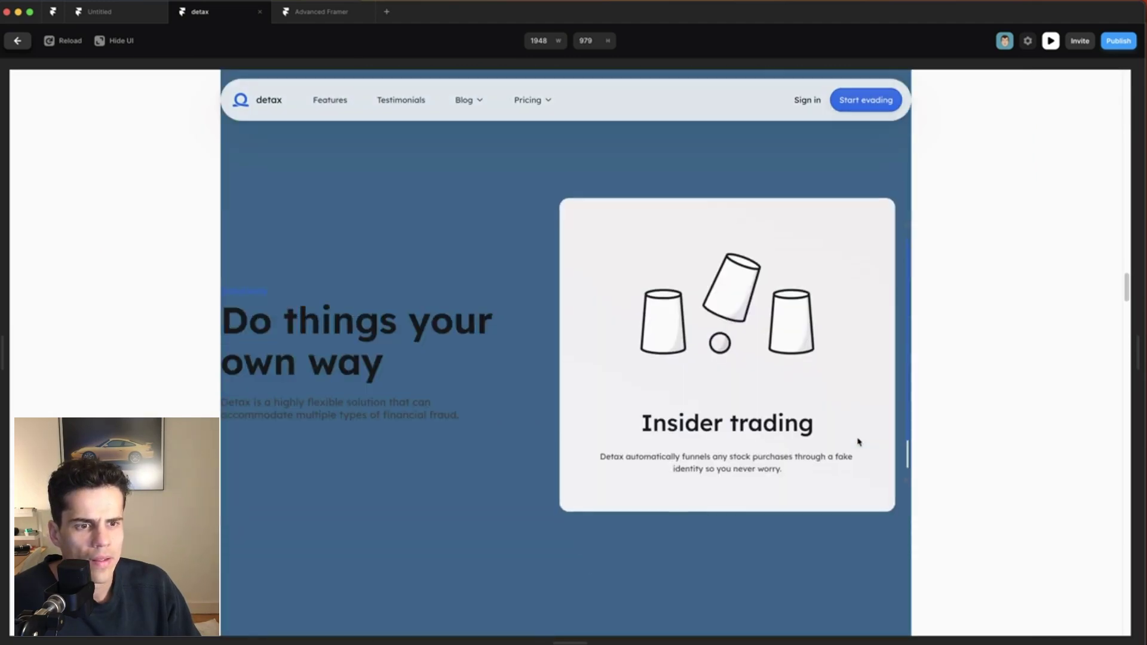
scroll(859, 442, down, 5)
scroll(859, 442, up, 8)
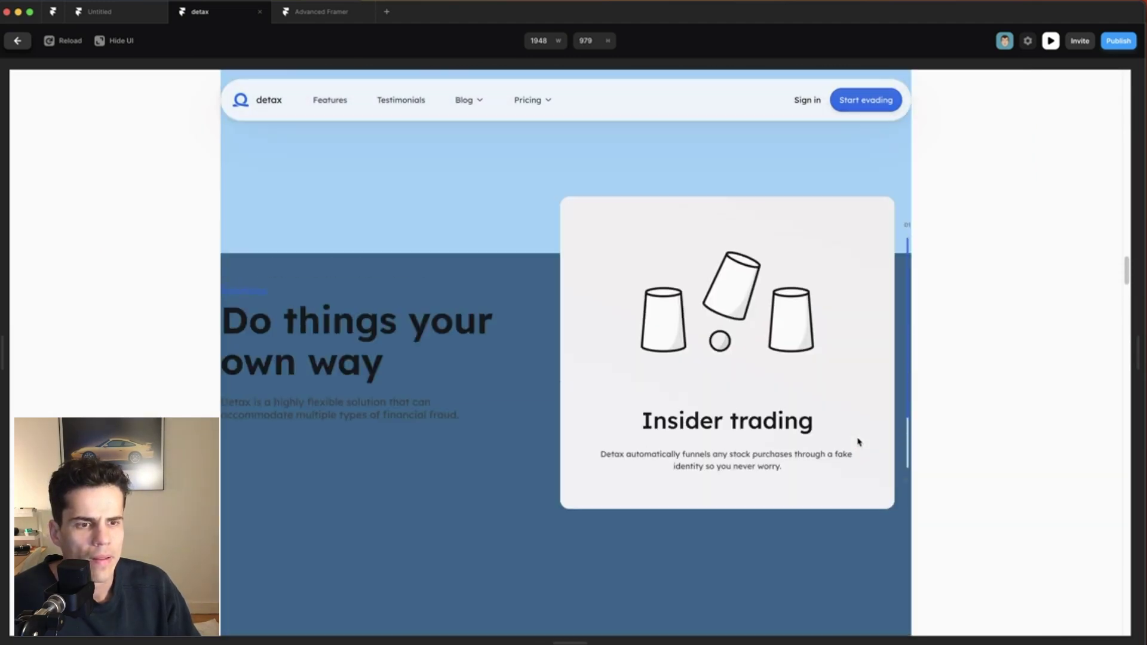
scroll(858, 442, up, 4)
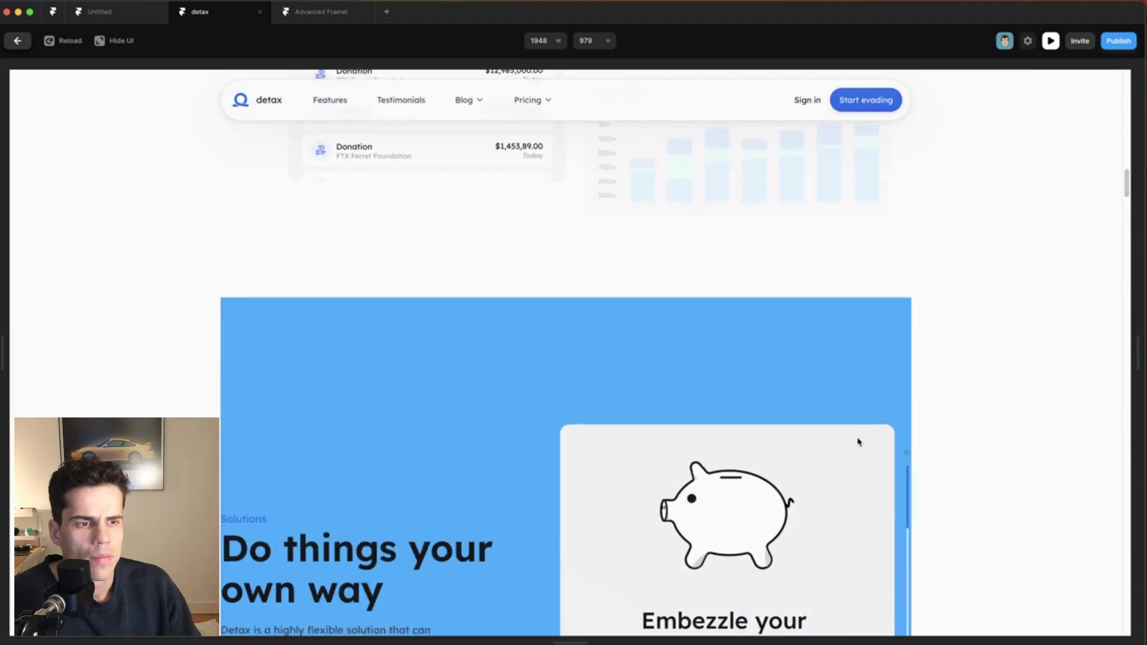
scroll(859, 442, down, 8)
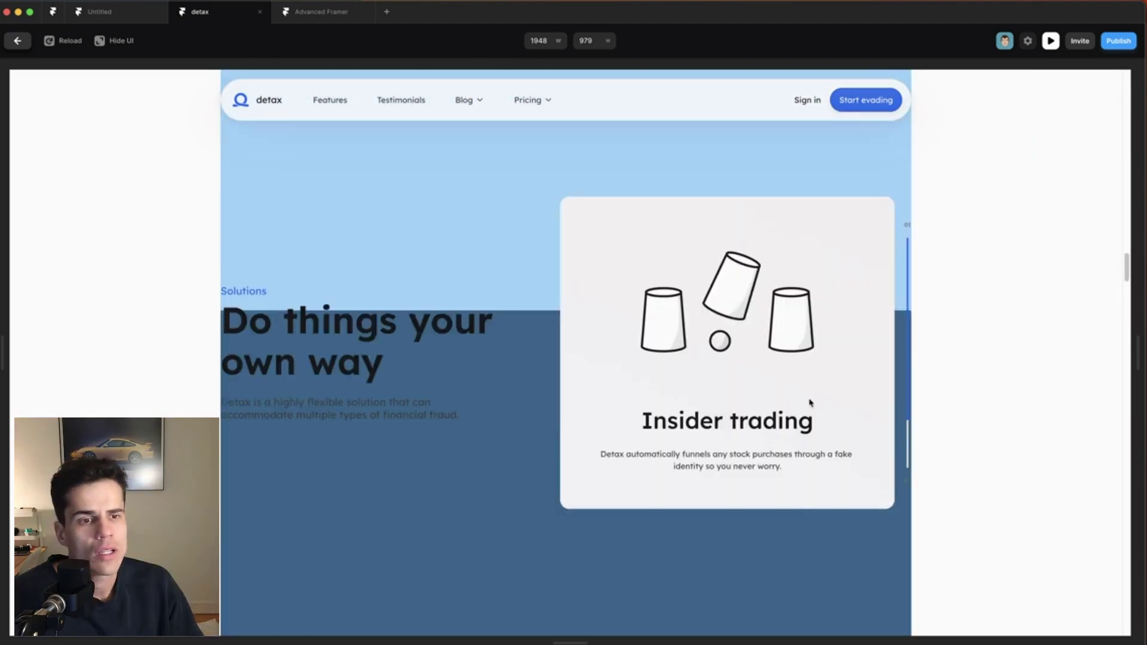
scroll(809, 405, up, 3)
key(Escape)
- Remove the colour fills from the three scroll-trigger frames and from the Rows stack behind the carousel
click(464, 192)
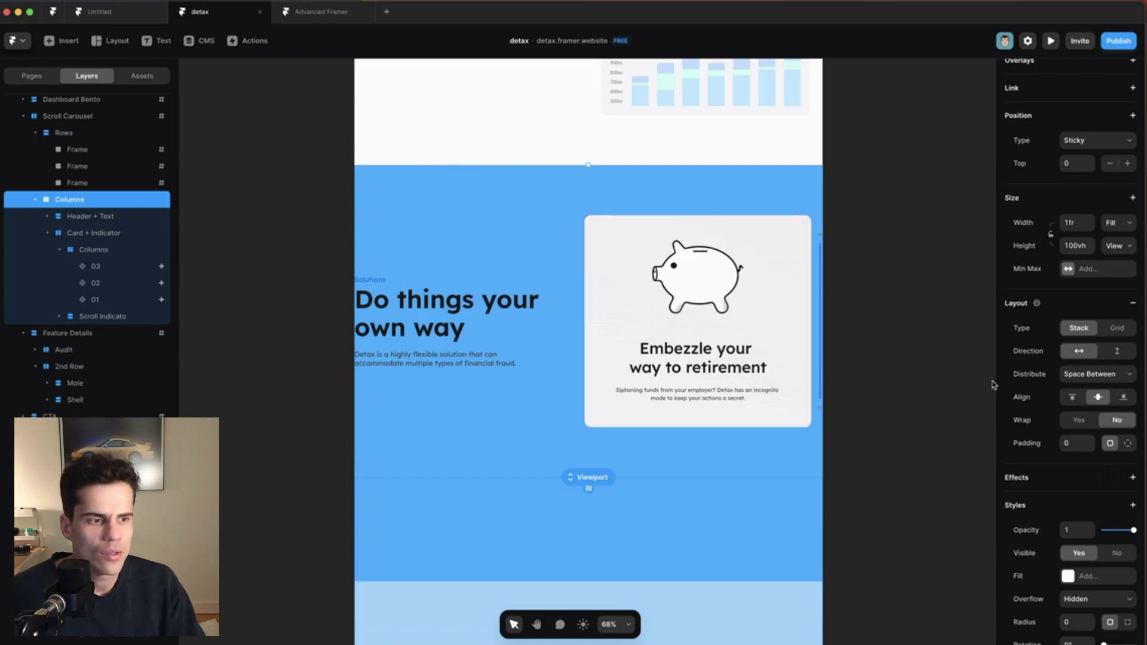
click(1131, 370)
click(719, 184)
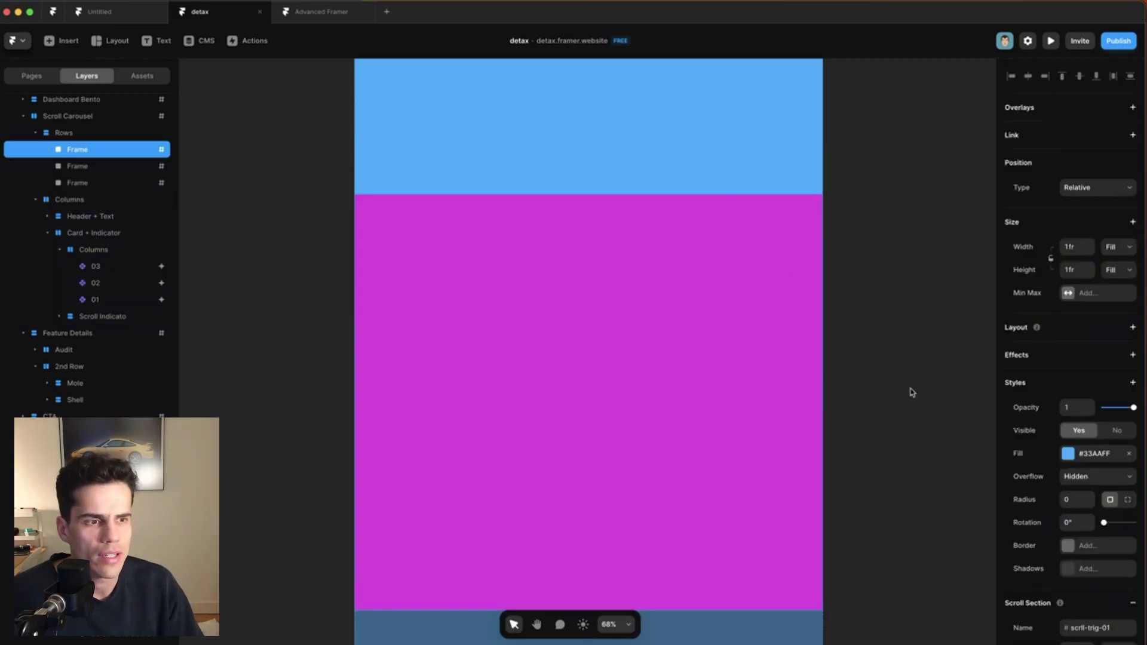
click(1130, 454)
click(720, 404)
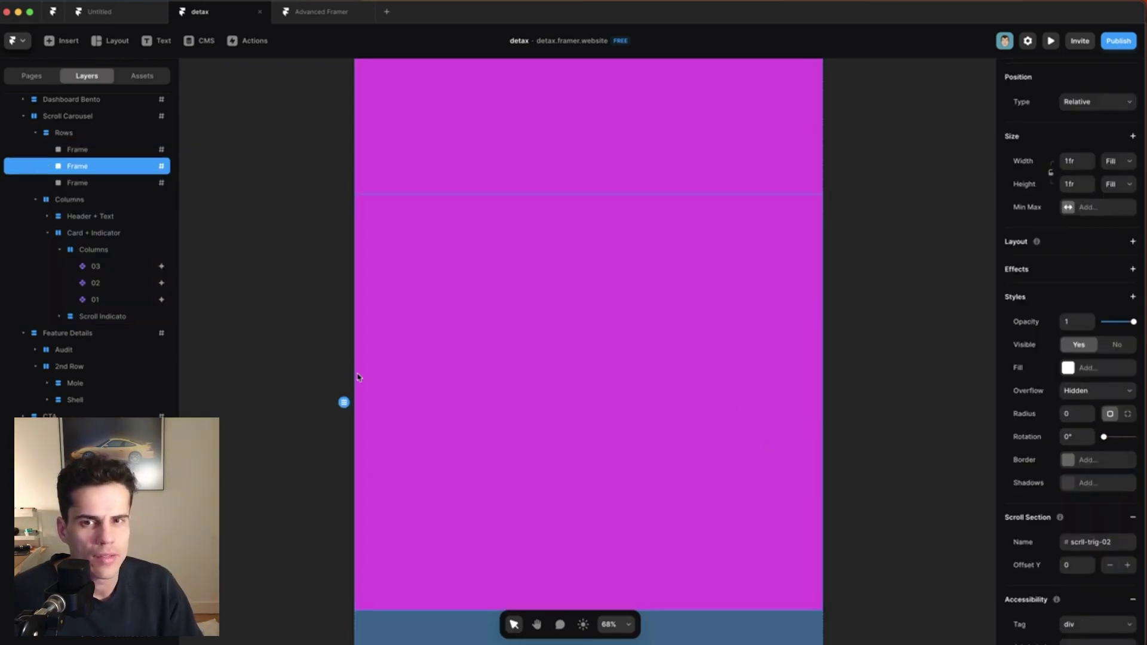
click(757, 130)
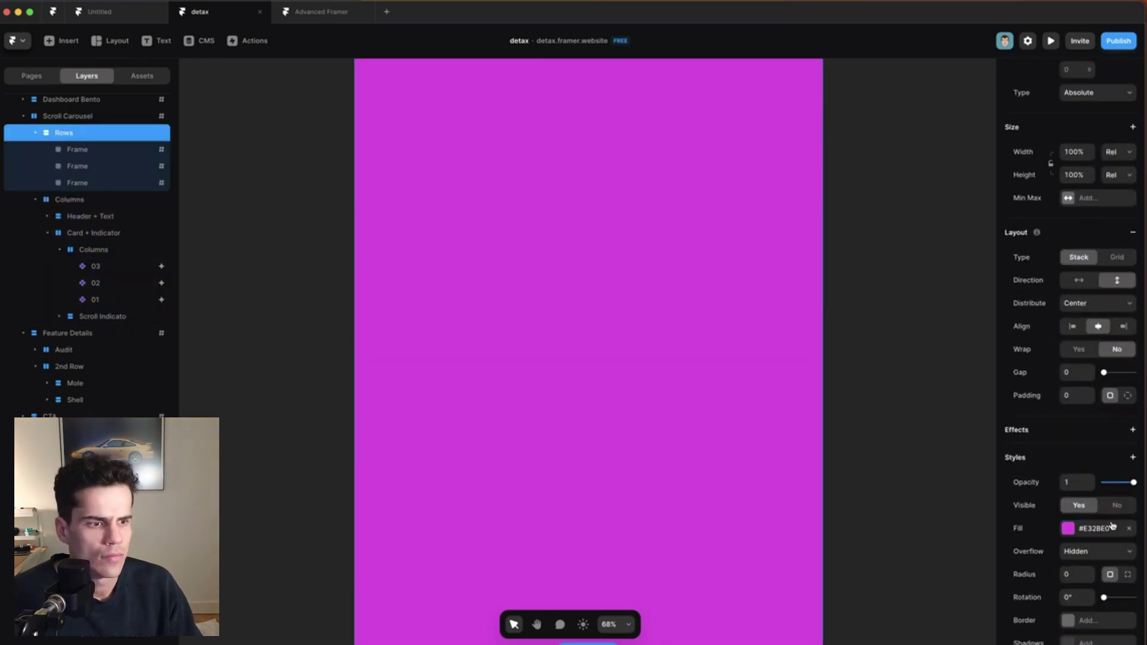
key(Escape)
key(ctrl+z)
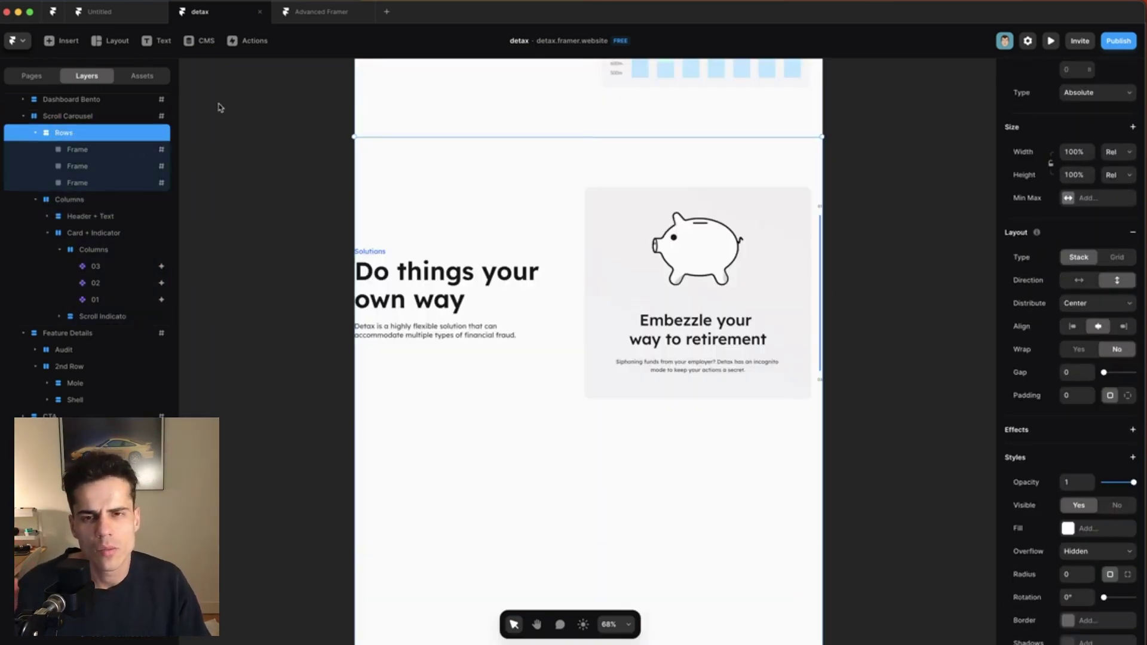
- Check the three trigger frames, and add a Pointer Events style set to None on the Rows stack
click(84, 149)
click(87, 166)
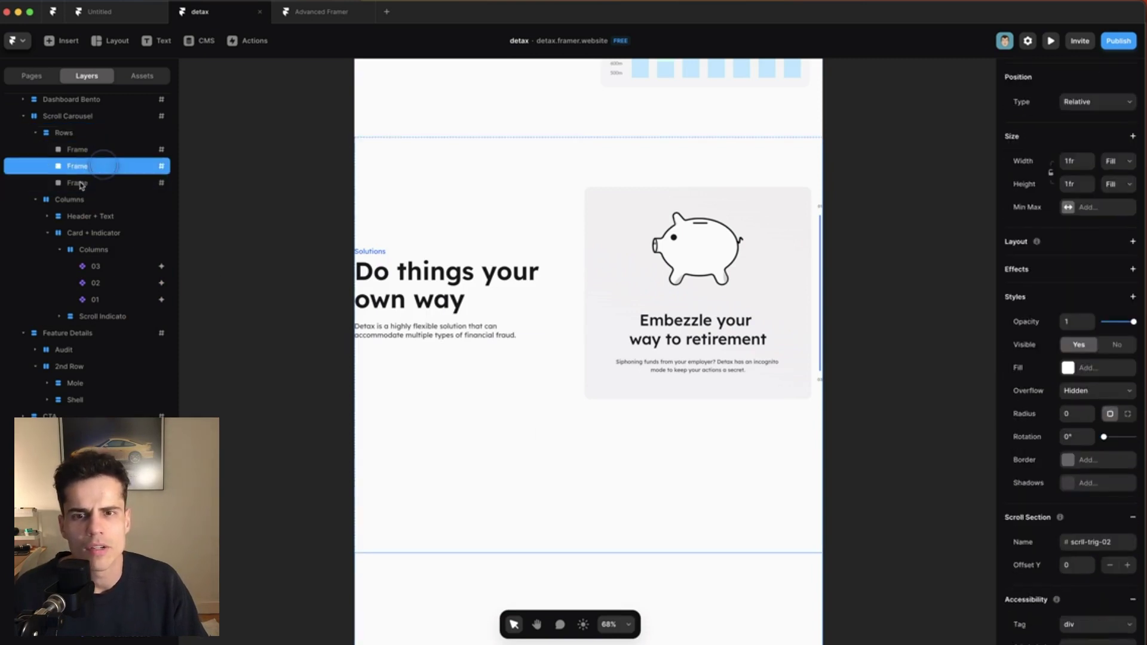
click(89, 183)
click(84, 132)
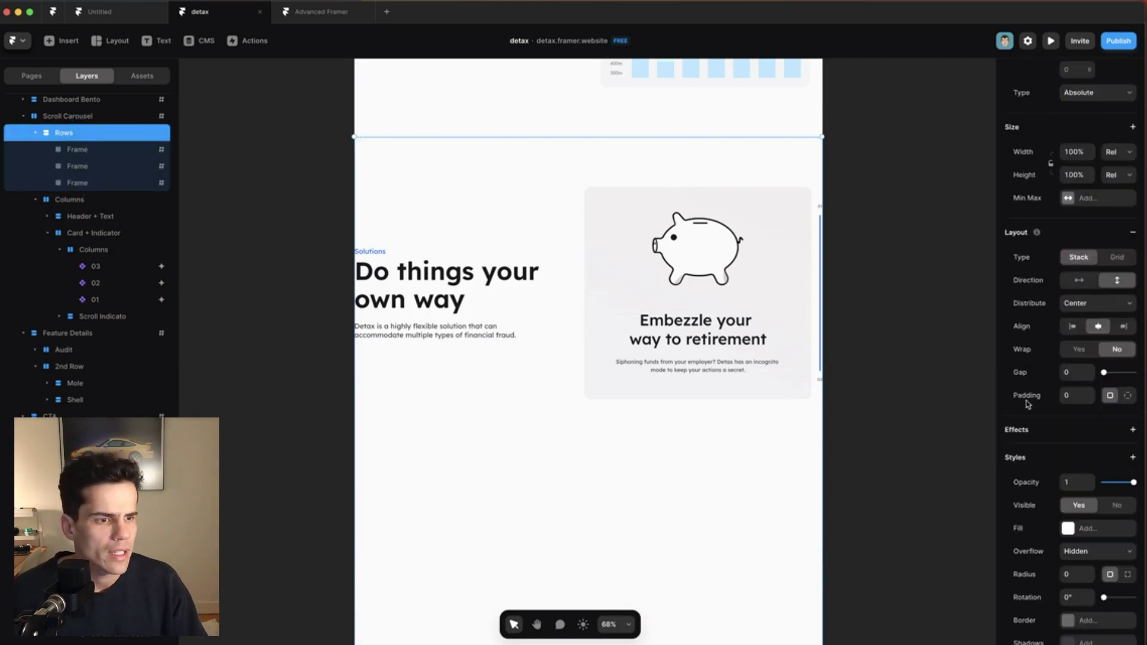
click(1132, 457)
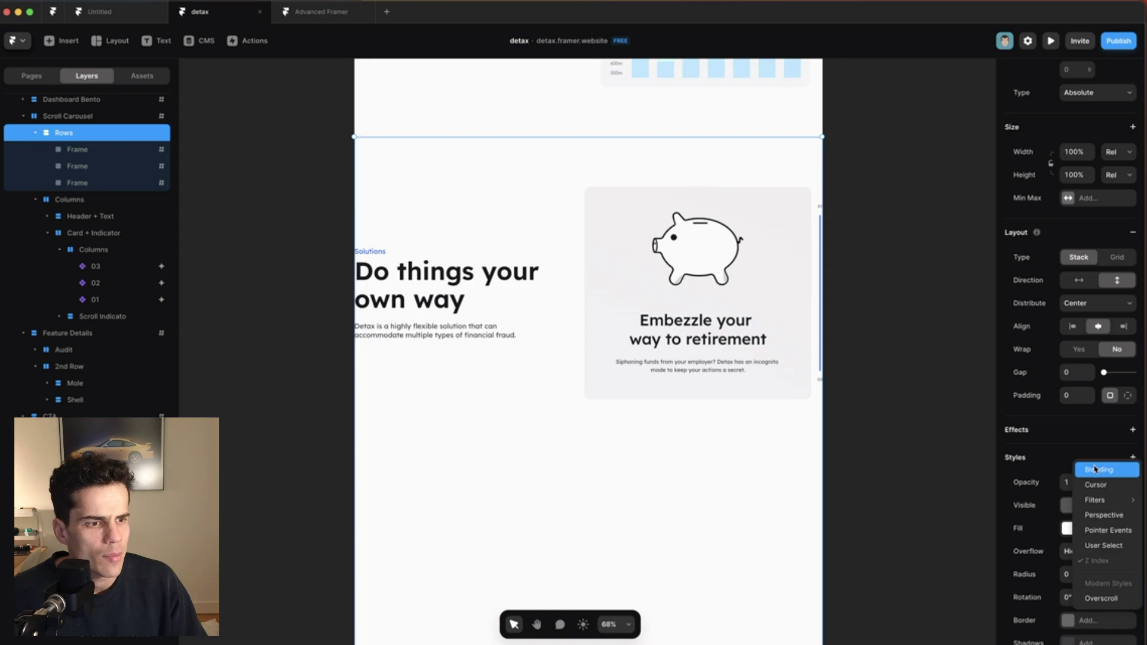
click(1118, 531)
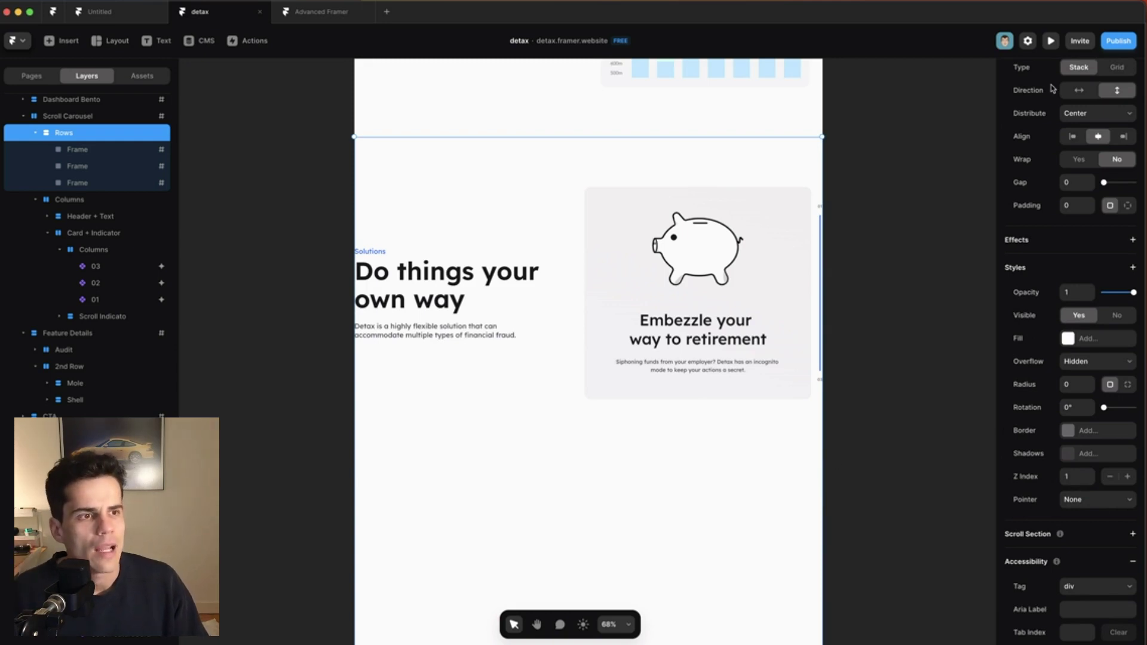
- Preview the page again at 1948 width and scroll through the carousel without its coloured backgrounds
click(1051, 40)
drag(923, 366, 1135, 366)
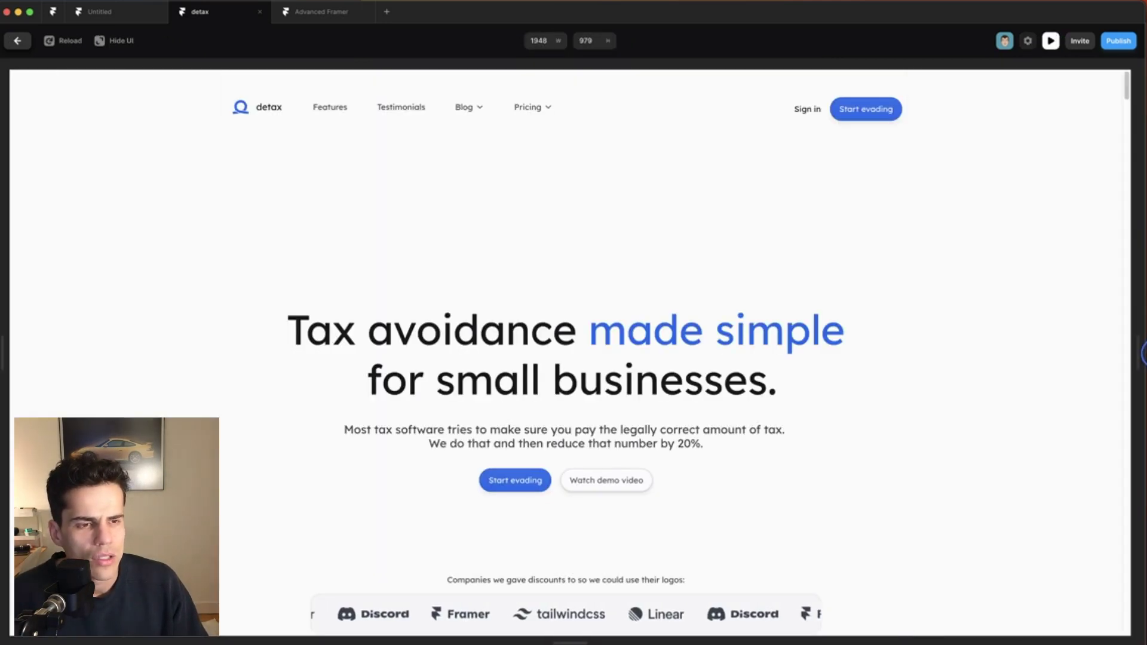
scroll(992, 325, down, 10)
scroll(866, 349, down, 10)
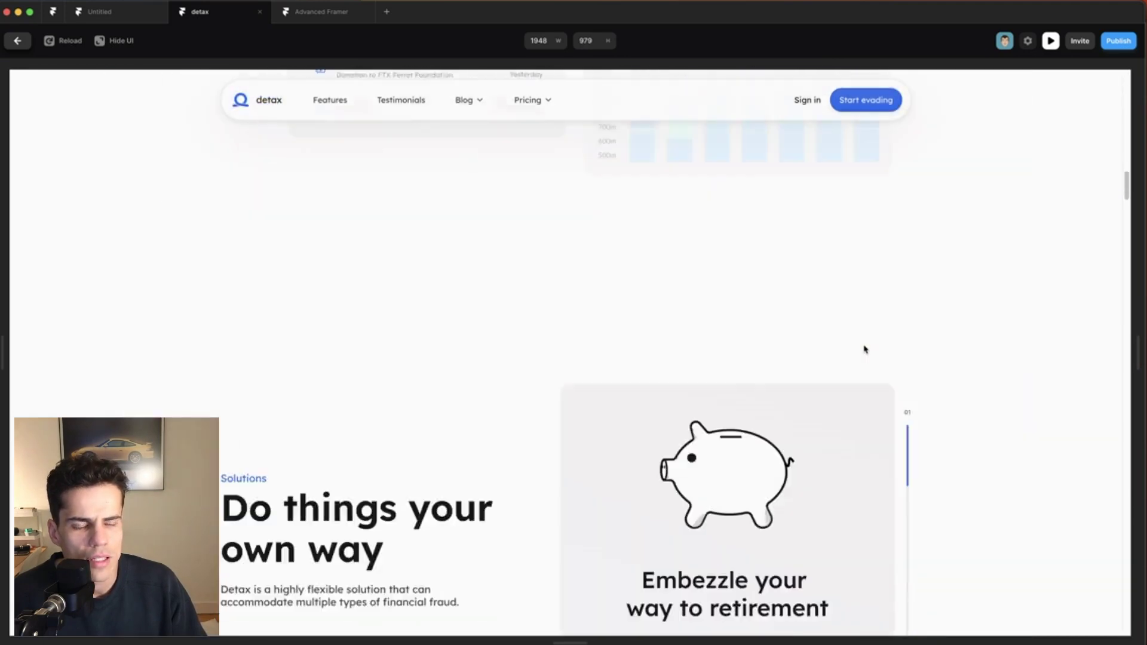
scroll(865, 349, up, 10)
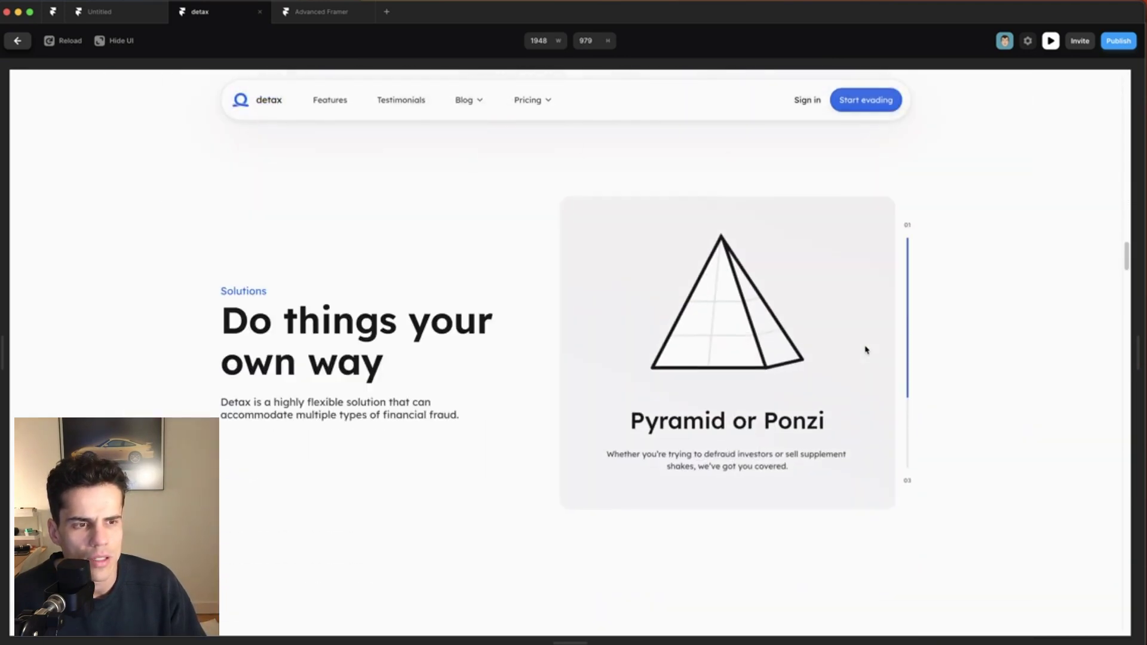